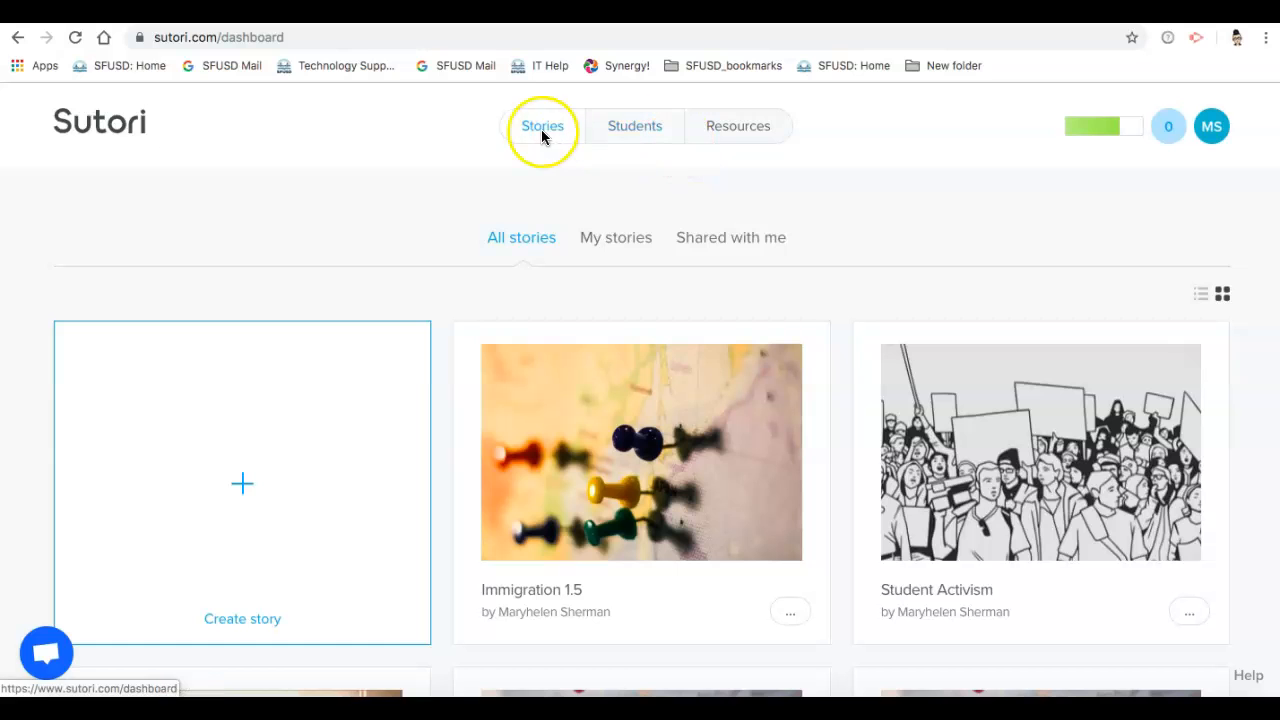
# Step: Look through the Guiding Packs in the resources library and the class student list
pyautogui.click(627, 139)
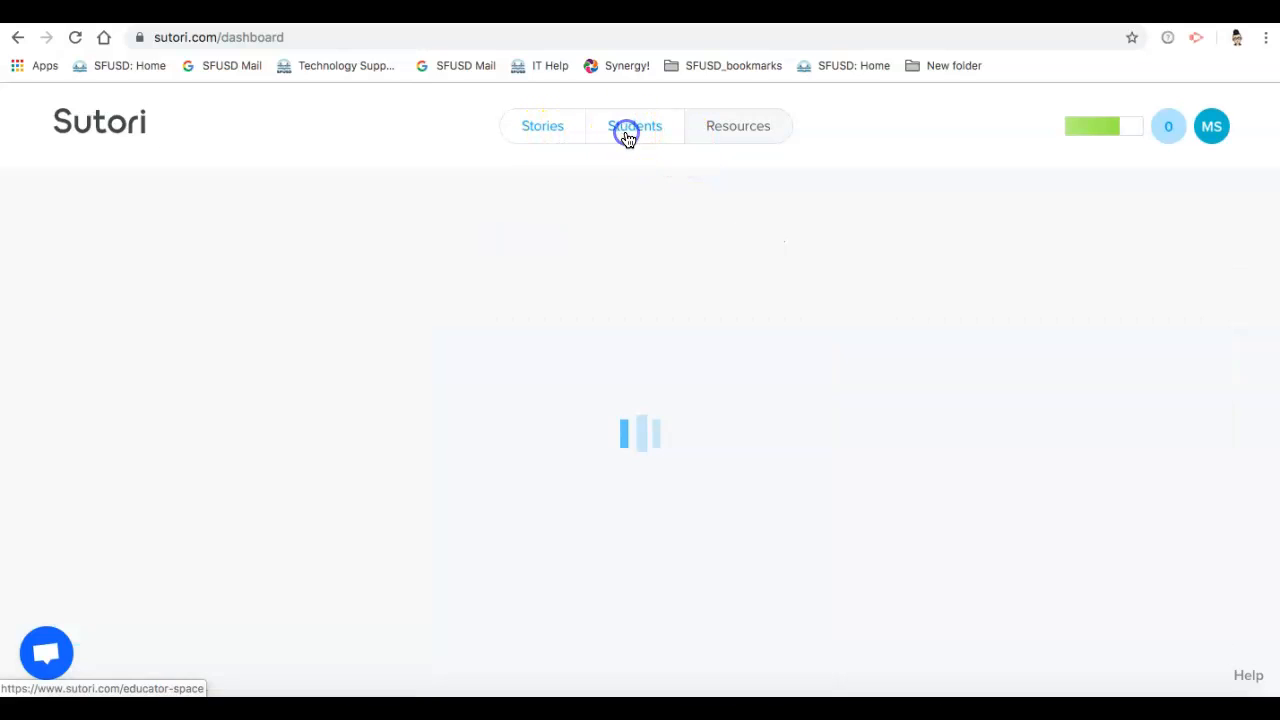
pyautogui.click(737, 131)
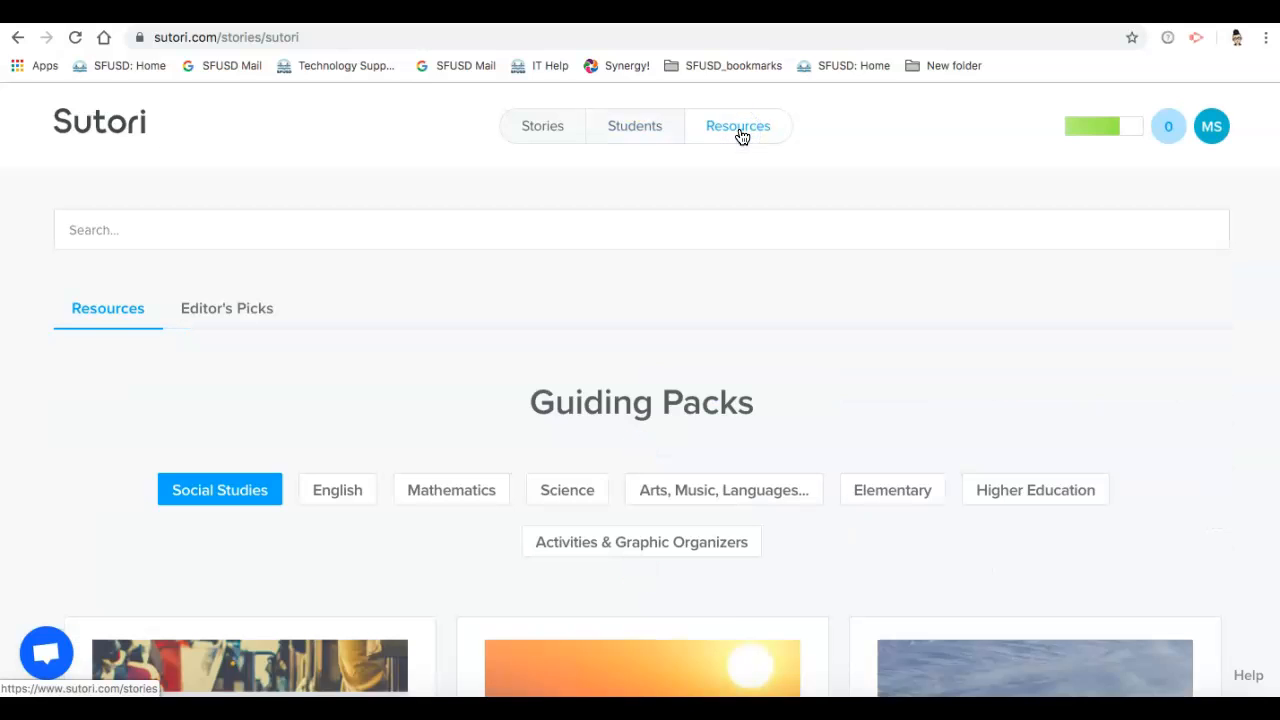
pyautogui.scroll(-3, 663, 468)
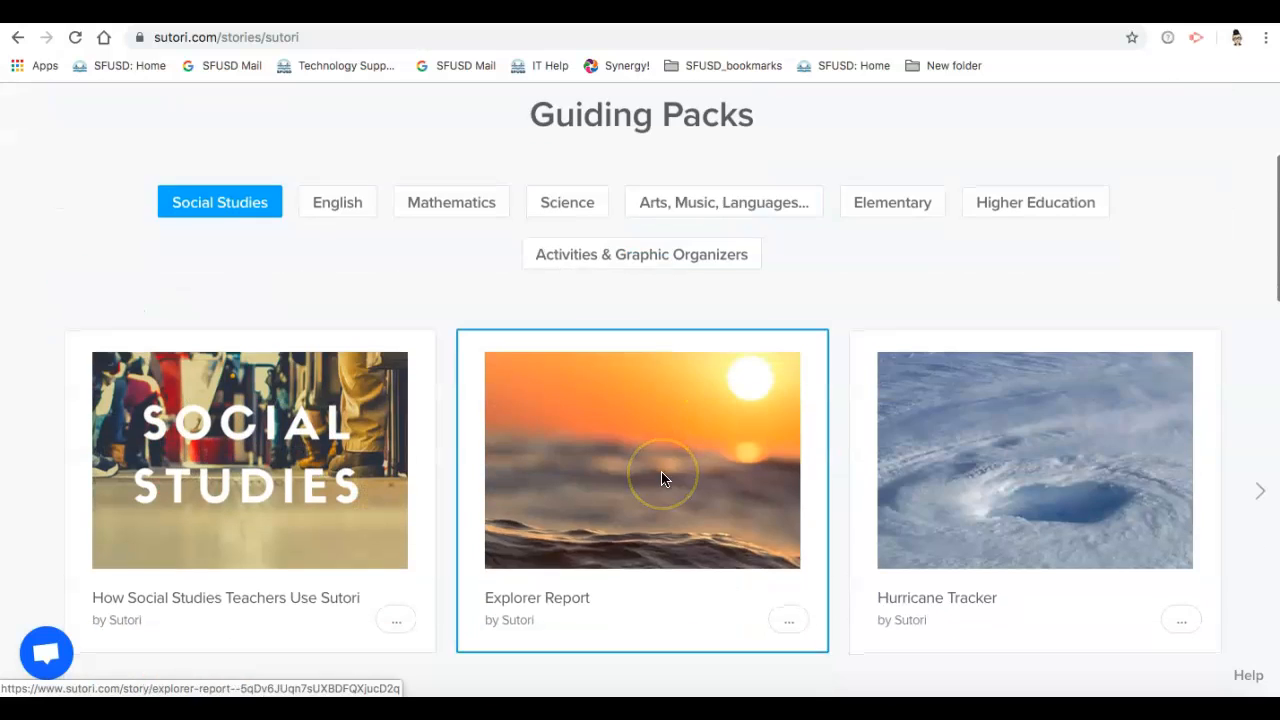
pyautogui.scroll(2, 661, 478)
pyautogui.scroll(1, 661, 478)
pyautogui.click(613, 146)
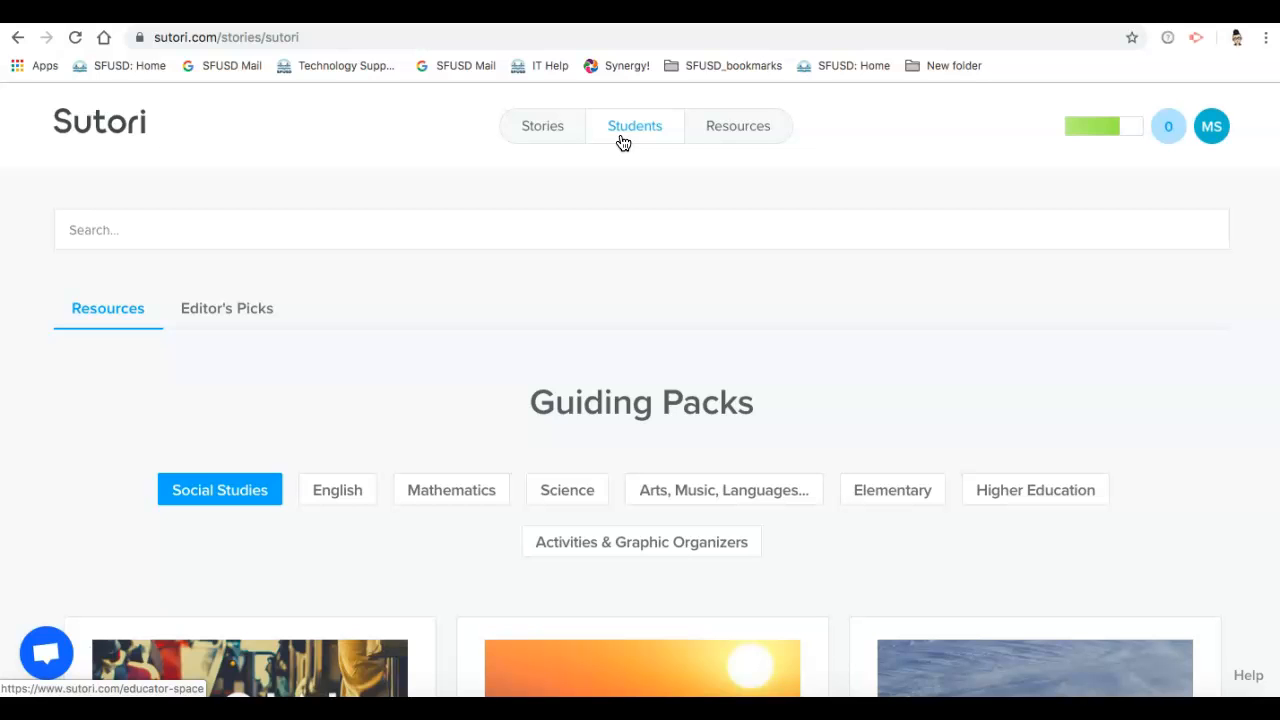
pyautogui.click(622, 142)
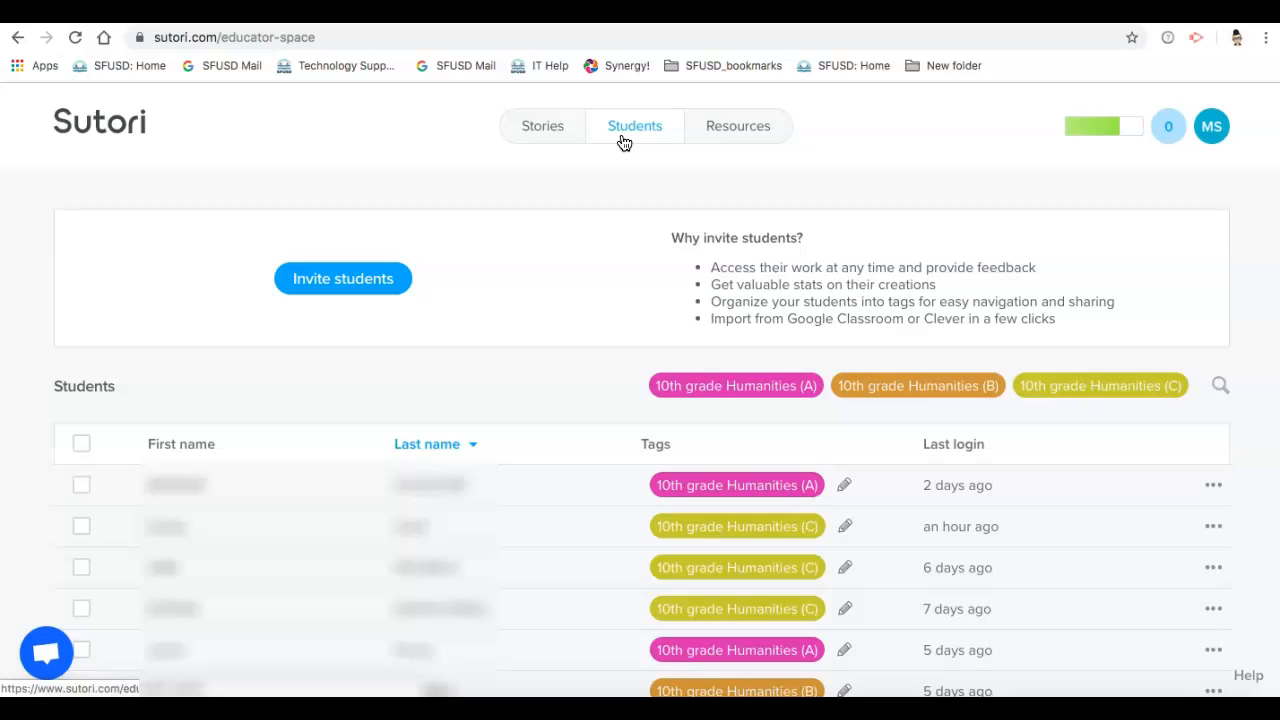
# Step: Create a new story from the Blank template
pyautogui.click(559, 130)
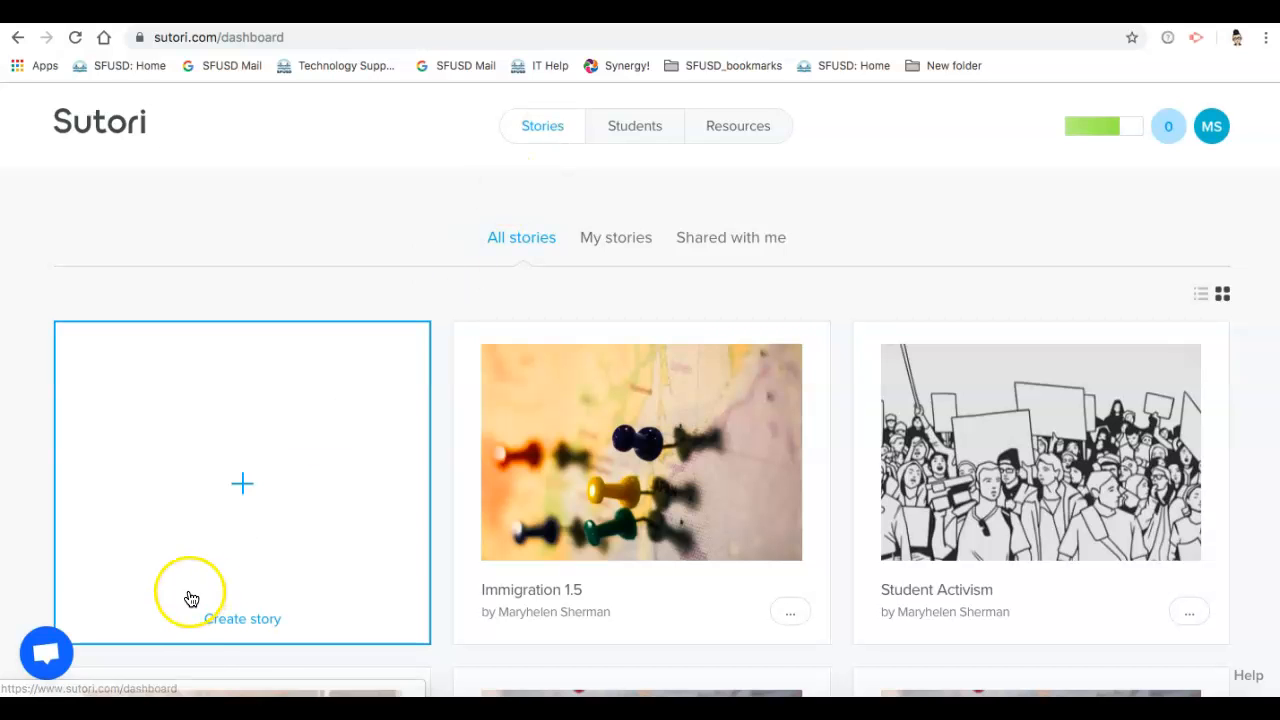
pyautogui.click(246, 506)
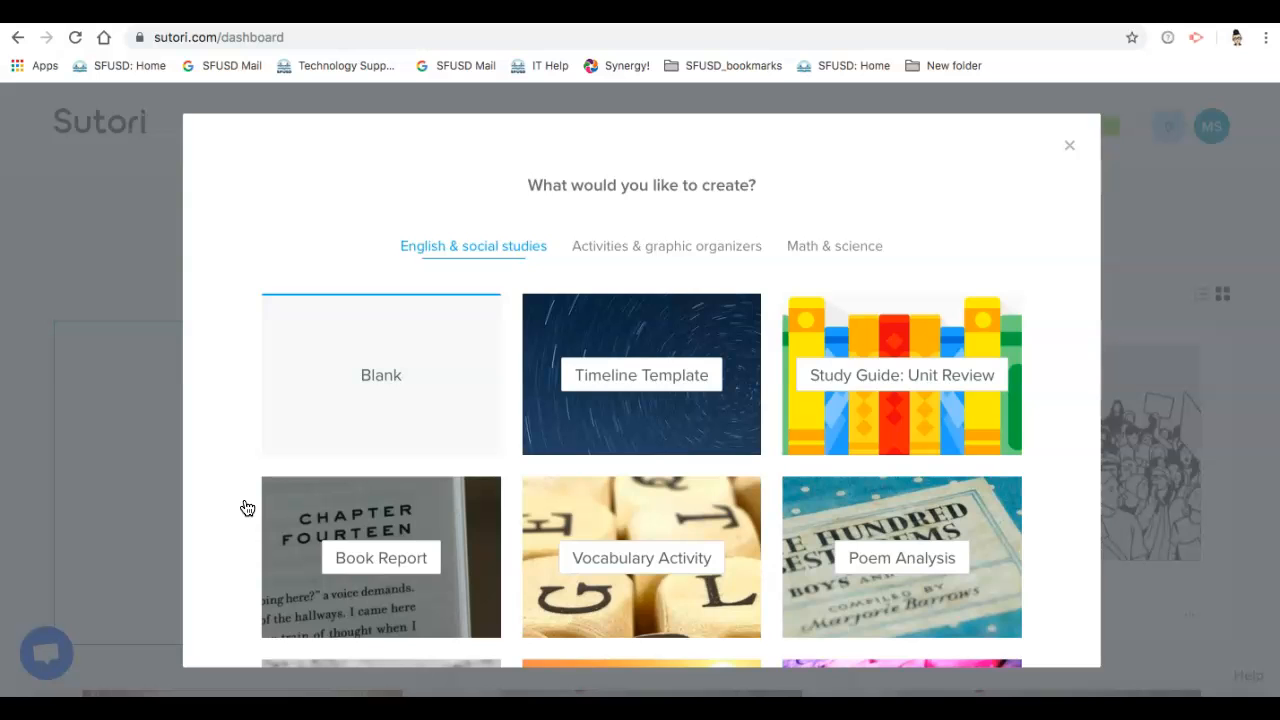
pyautogui.click(327, 370)
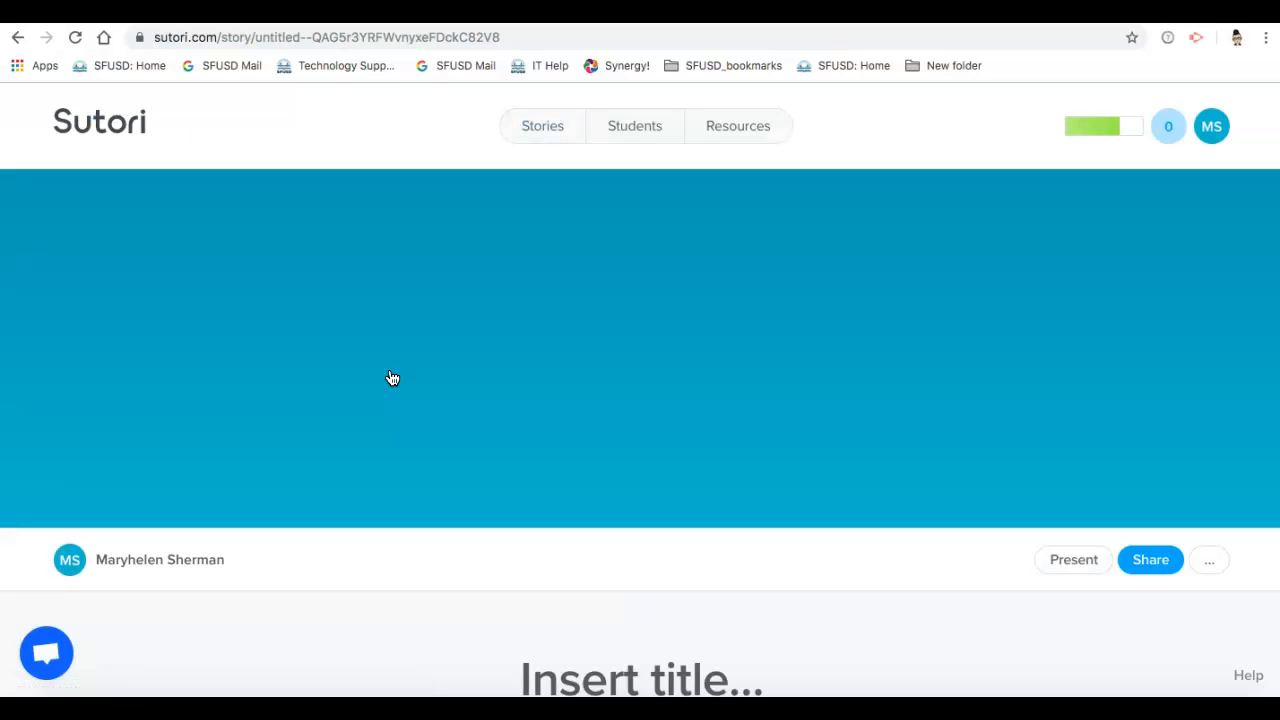
pyautogui.click(419, 367)
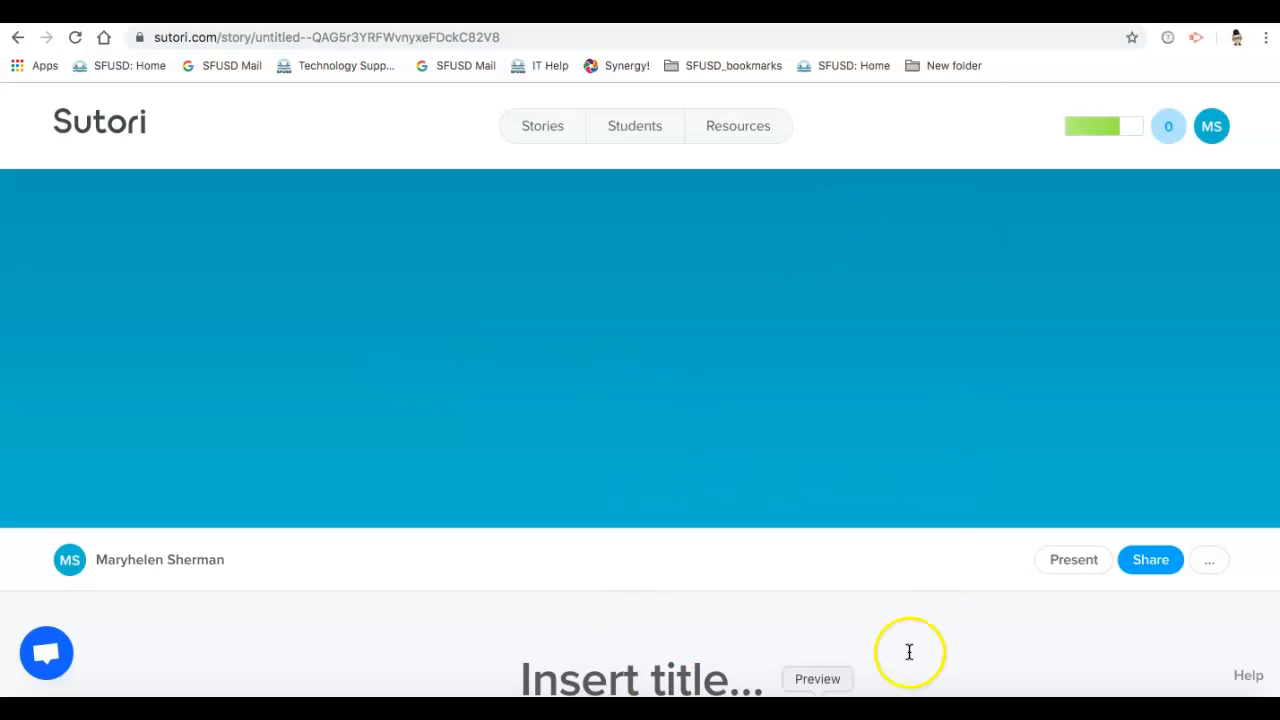
# Step: Search Unsplash for green eggs and use the photo of blue-green eggs in a nest as the story's cover image
pyautogui.click(1211, 563)
pyautogui.click(1209, 386)
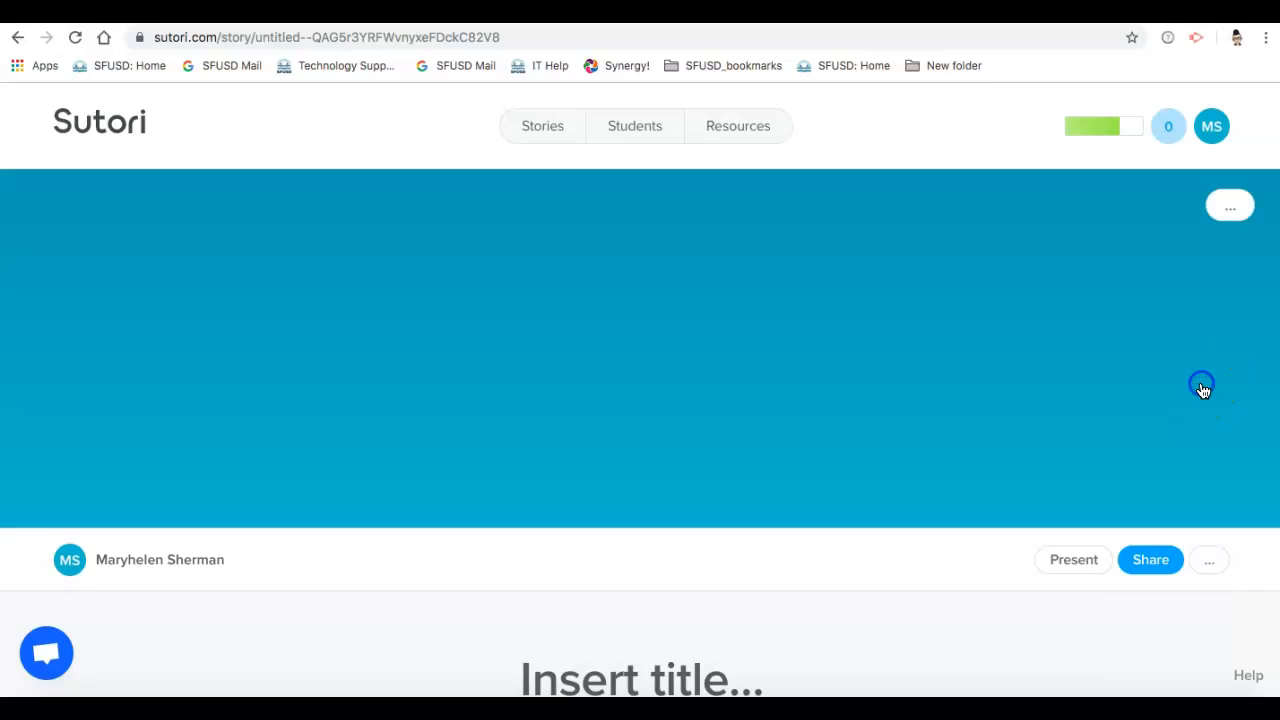
pyautogui.click(1230, 207)
pyautogui.click(1237, 208)
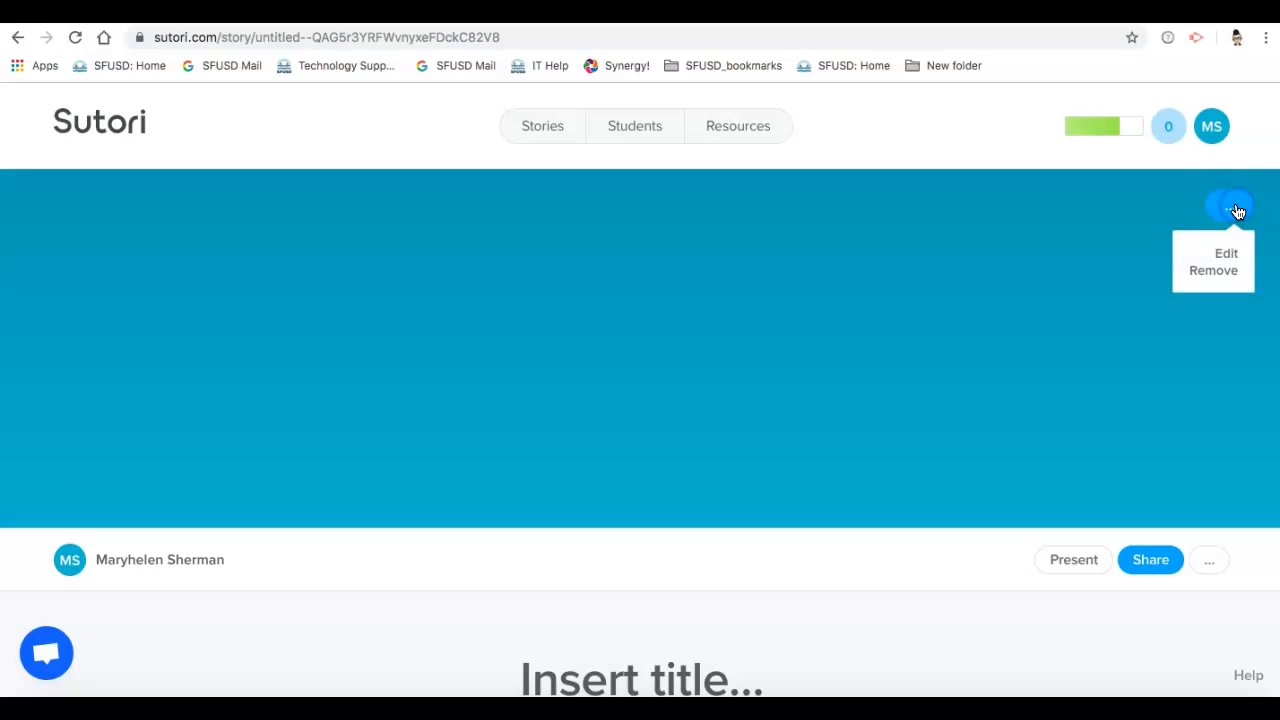
pyautogui.click(1225, 260)
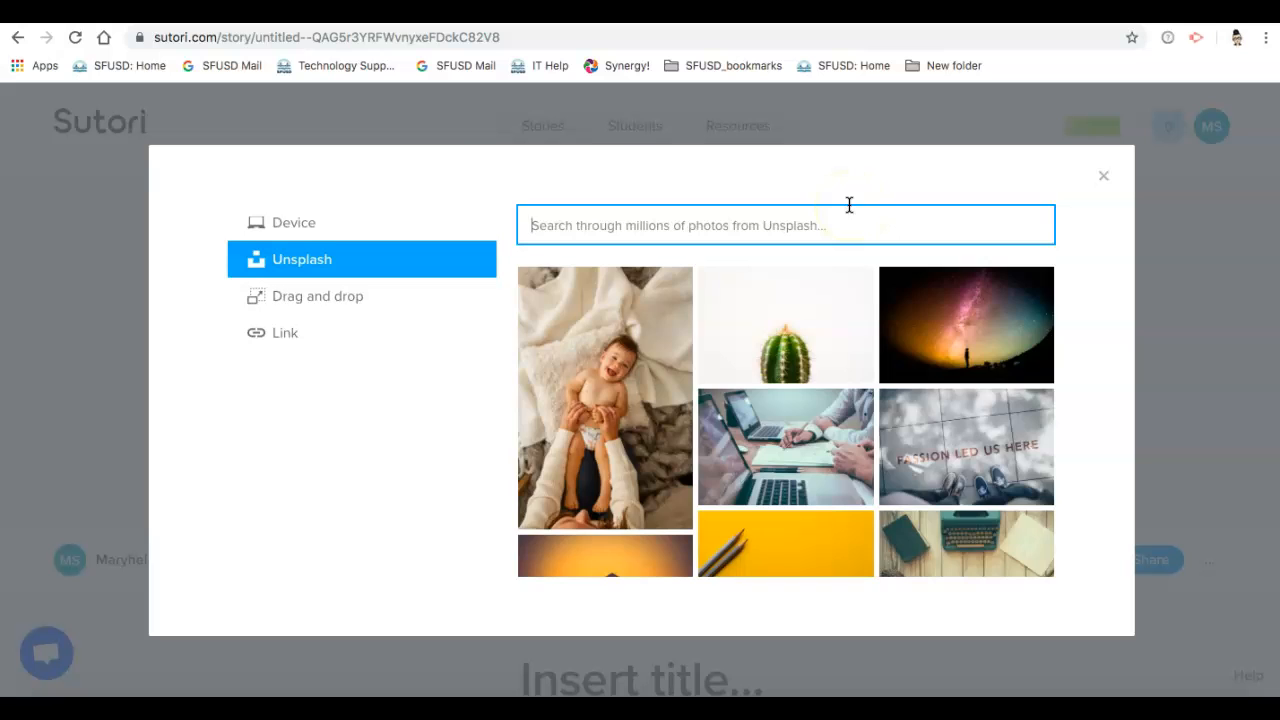
pyautogui.write('green eggs')
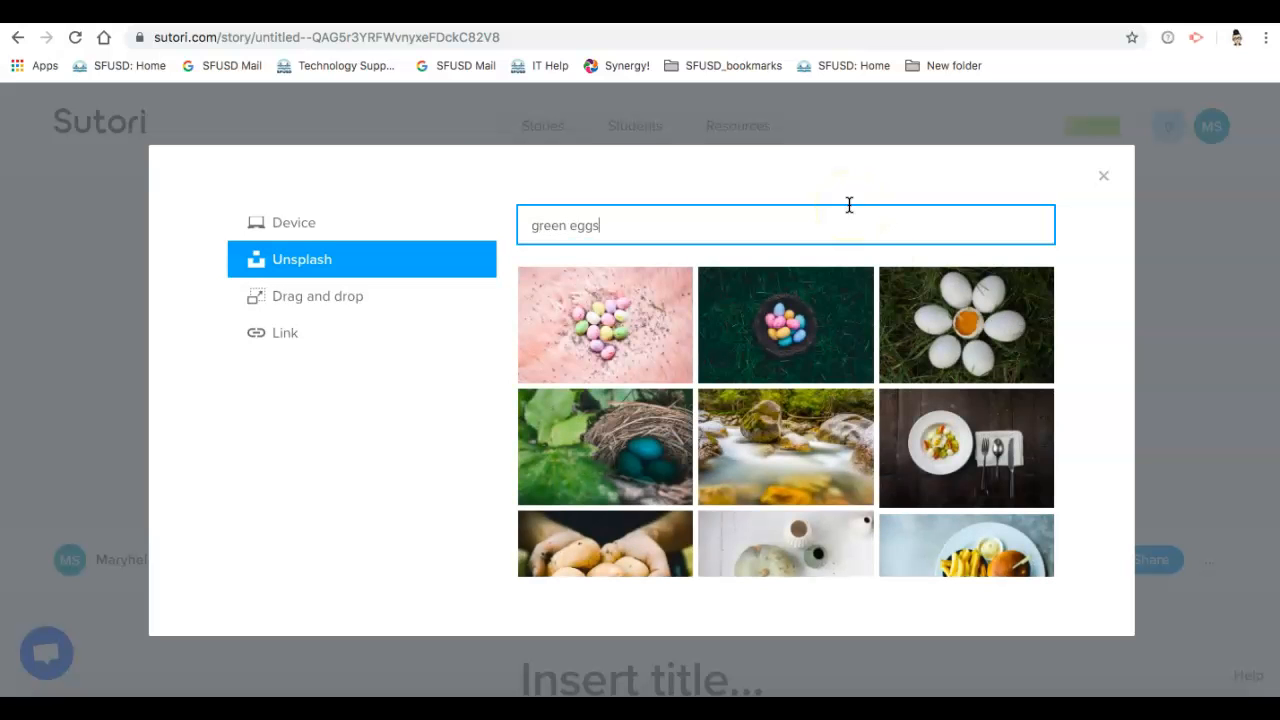
pyautogui.click(643, 482)
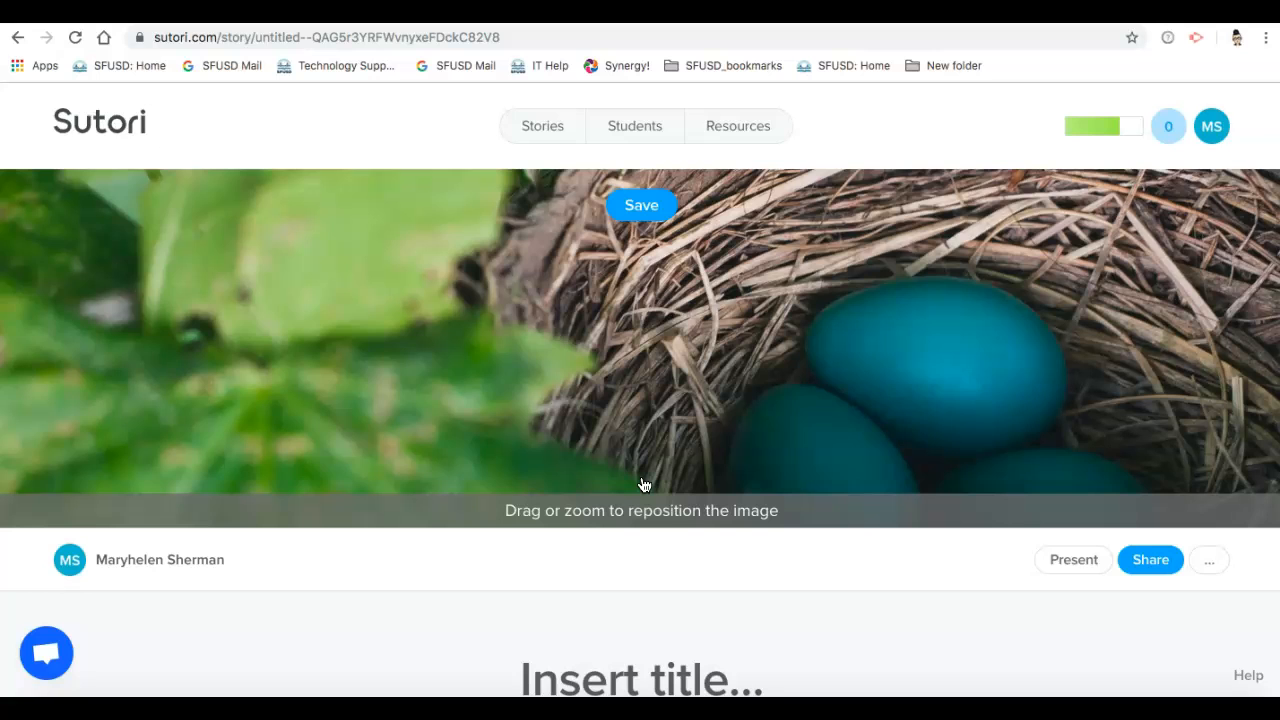
# Step: Title the story "Green eggs"
pyautogui.scroll(-2, 650, 578)
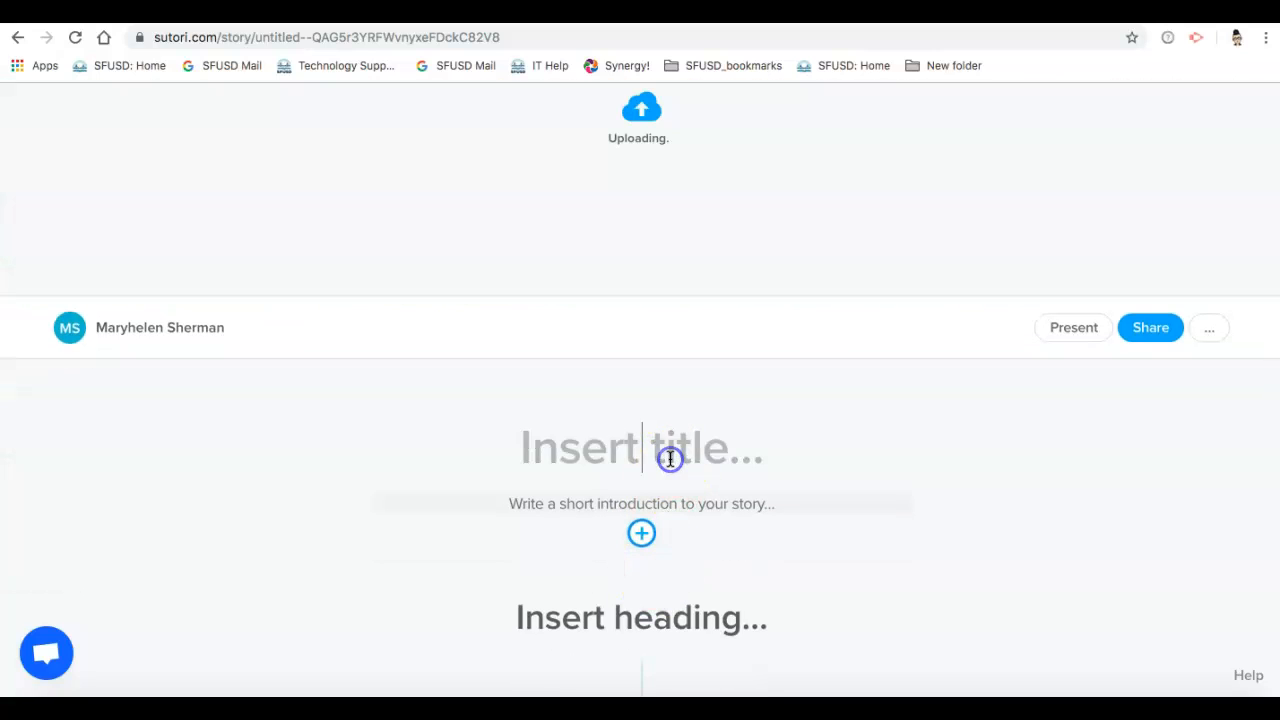
pyautogui.click(670, 458)
pyautogui.write('Green eggs')
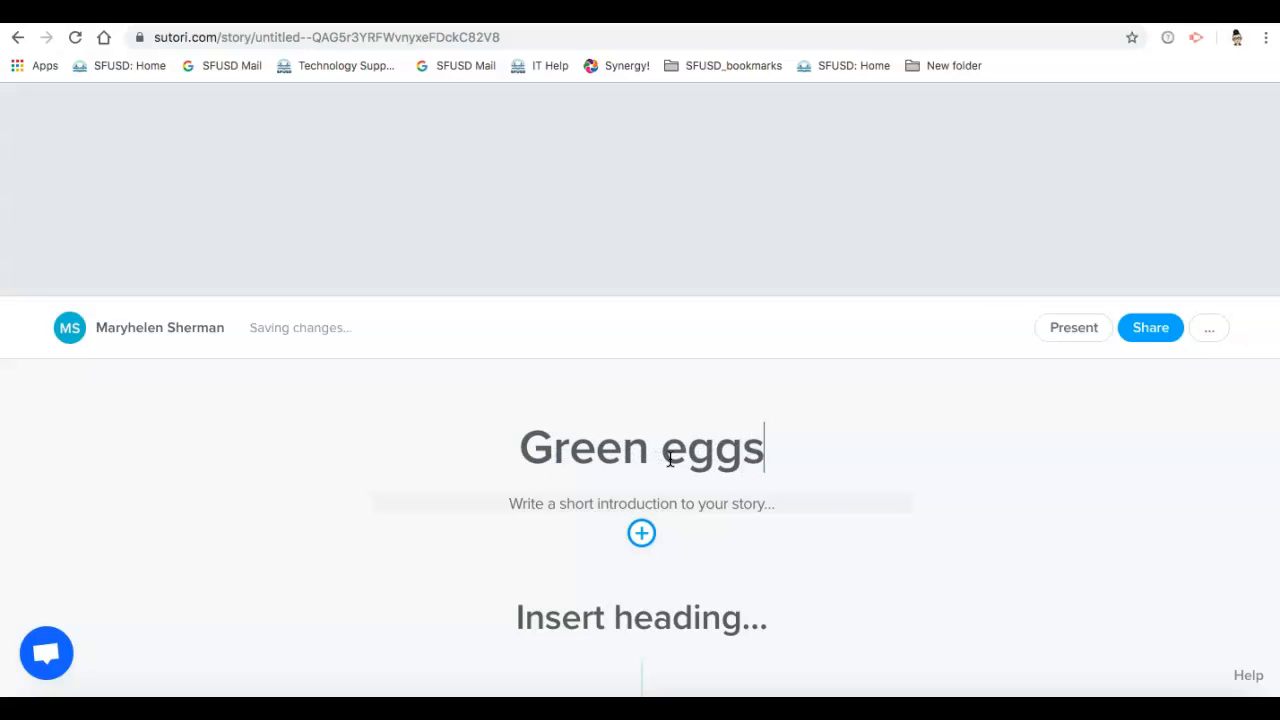
# Step: Write the story's introduction: "Please read/watch or listen to the content then respond to the prompts listed by leaving a comment."
pyautogui.click(610, 505)
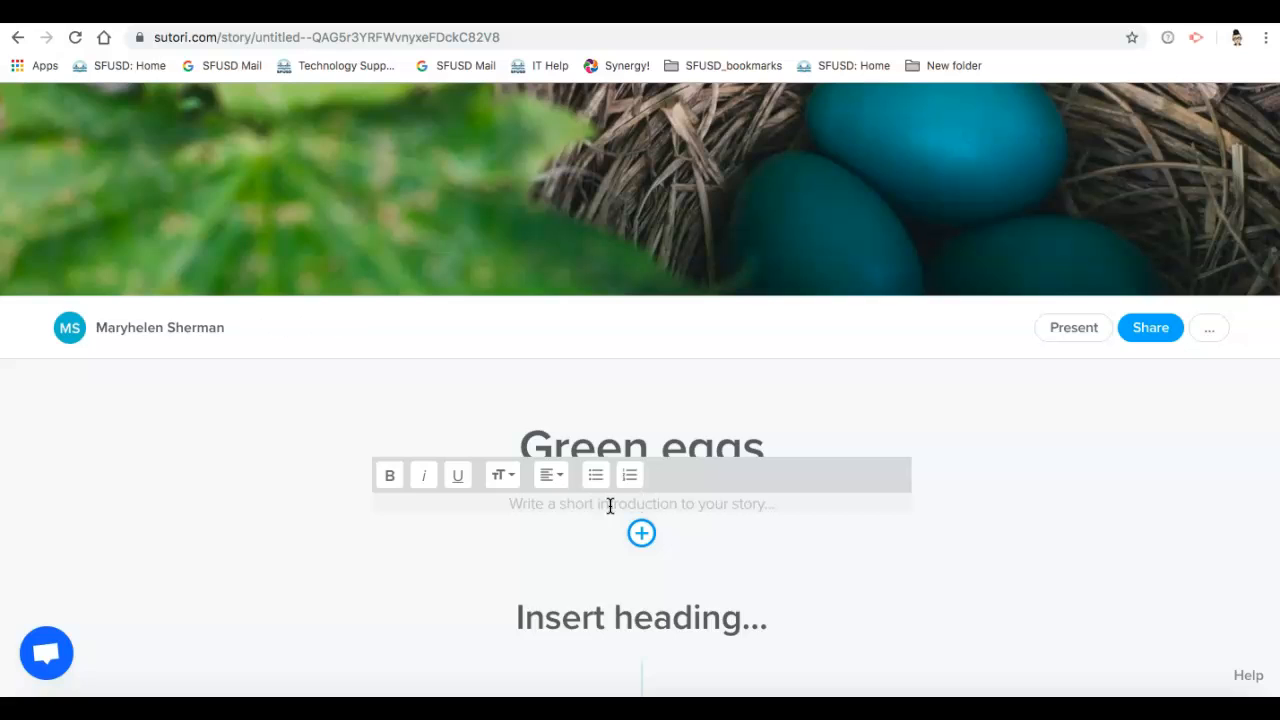
pyautogui.write('P')
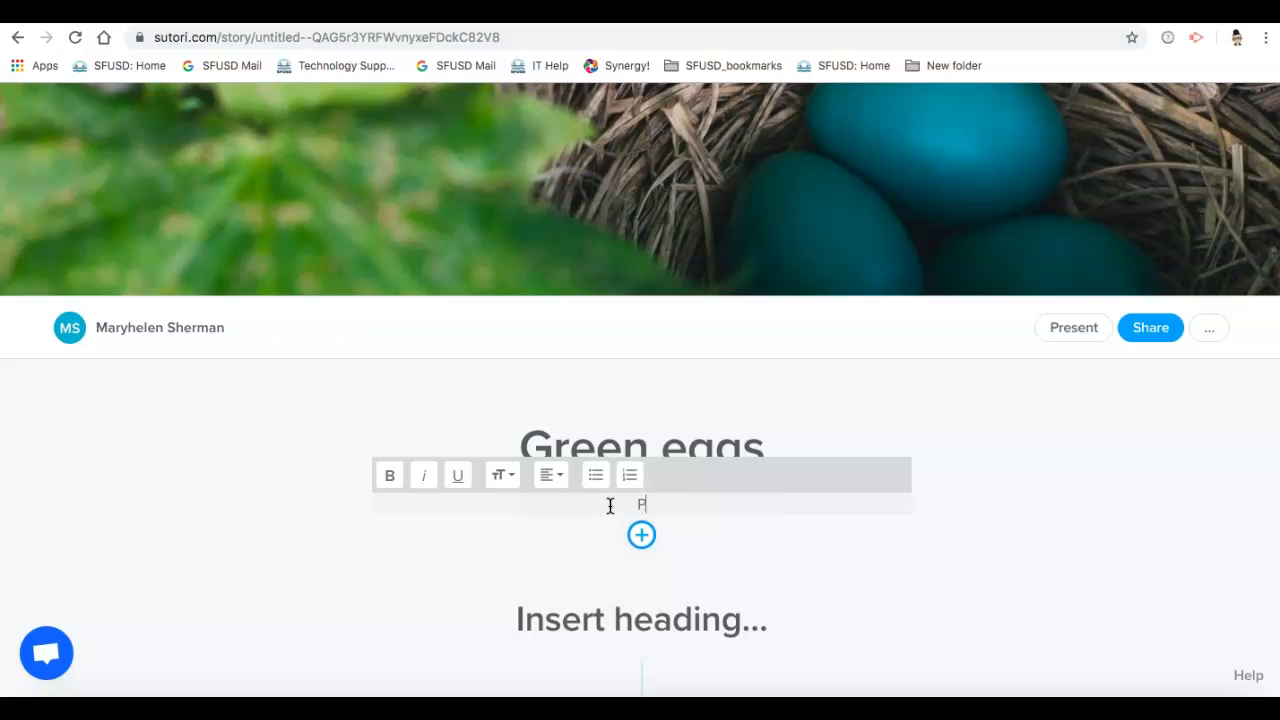
pyautogui.write('lease read/watch or listen to ')
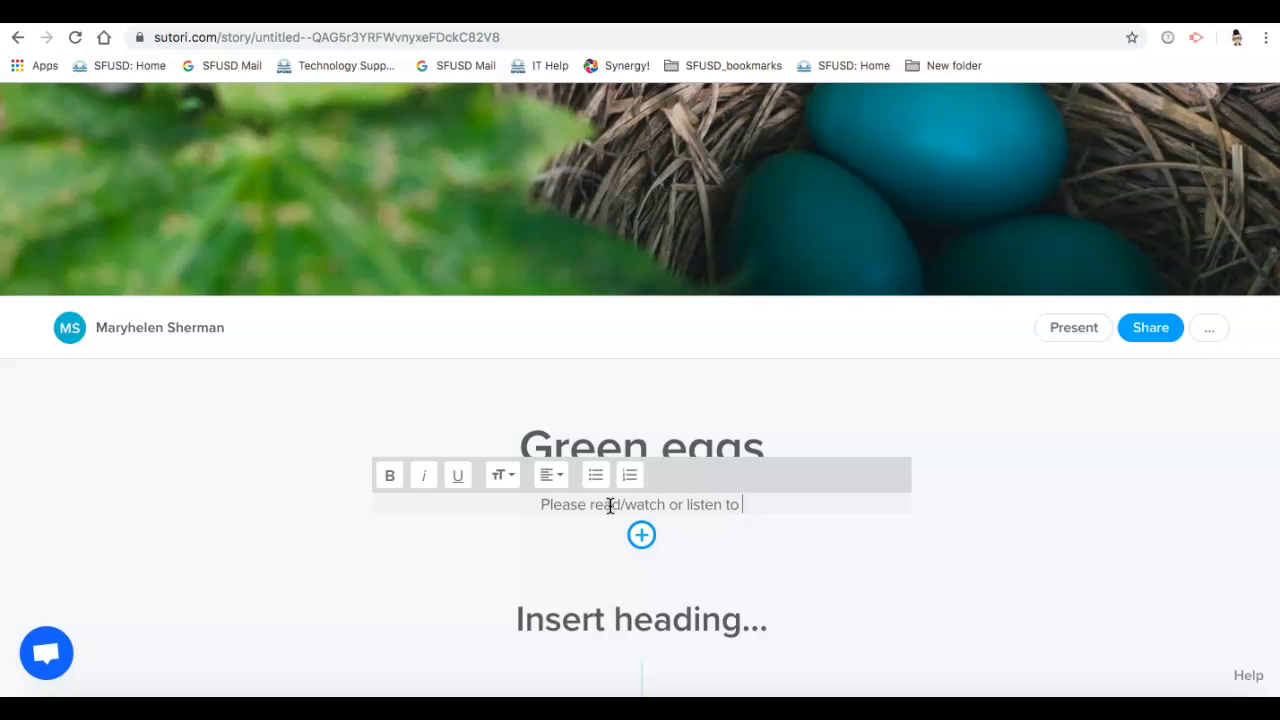
pyautogui.write('the content ')
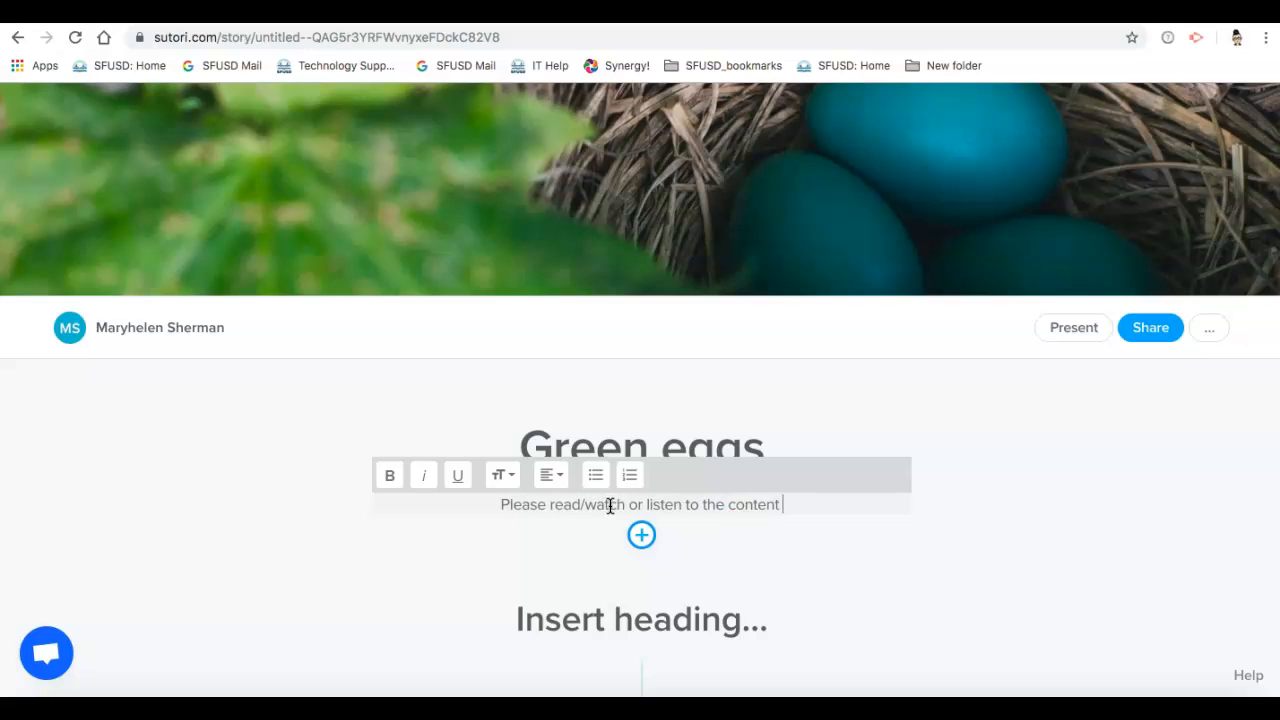
pyautogui.write('then respond')
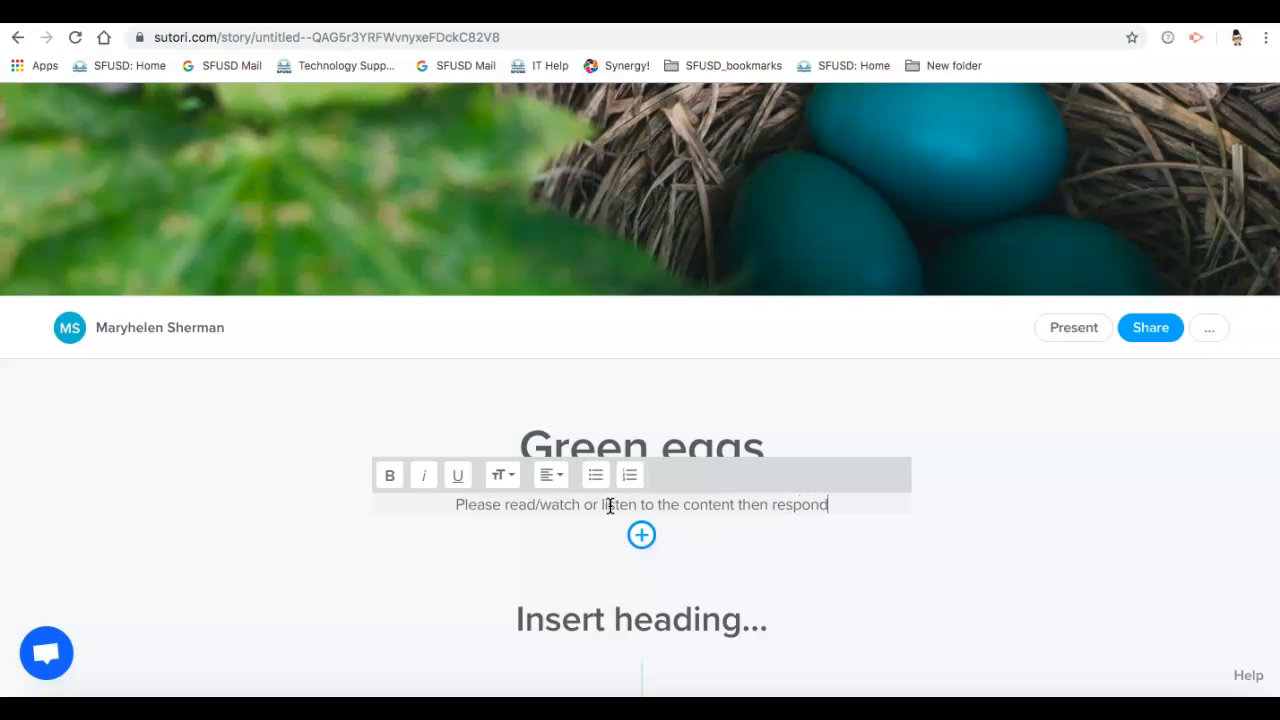
pyautogui.write(' to the ')
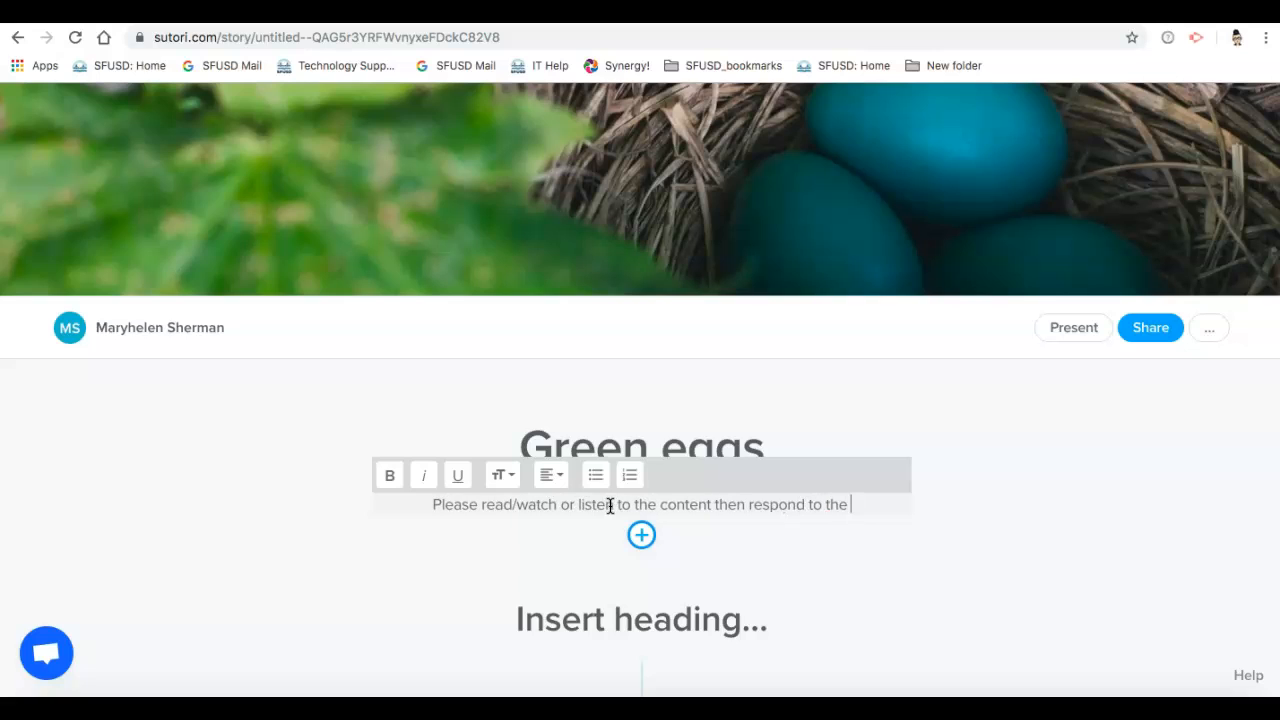
pyautogui.write('promt')
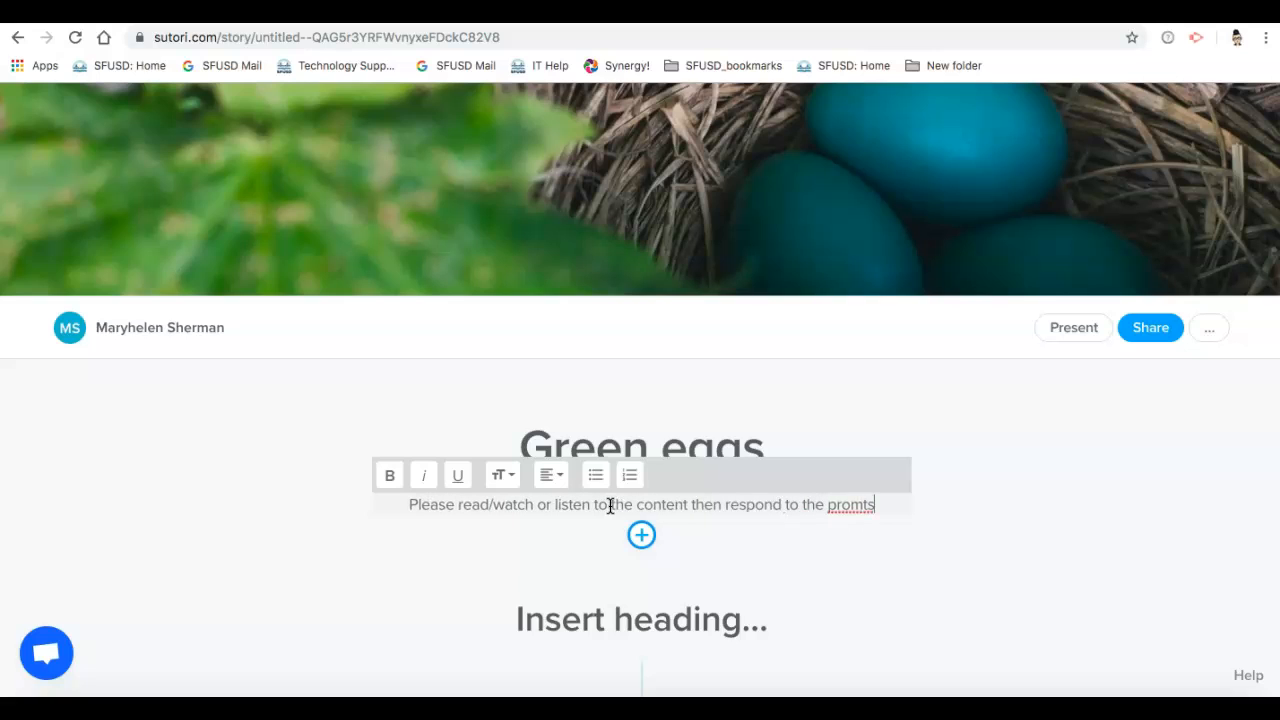
pyautogui.press('BackSpace')
pyautogui.write('pts lise')
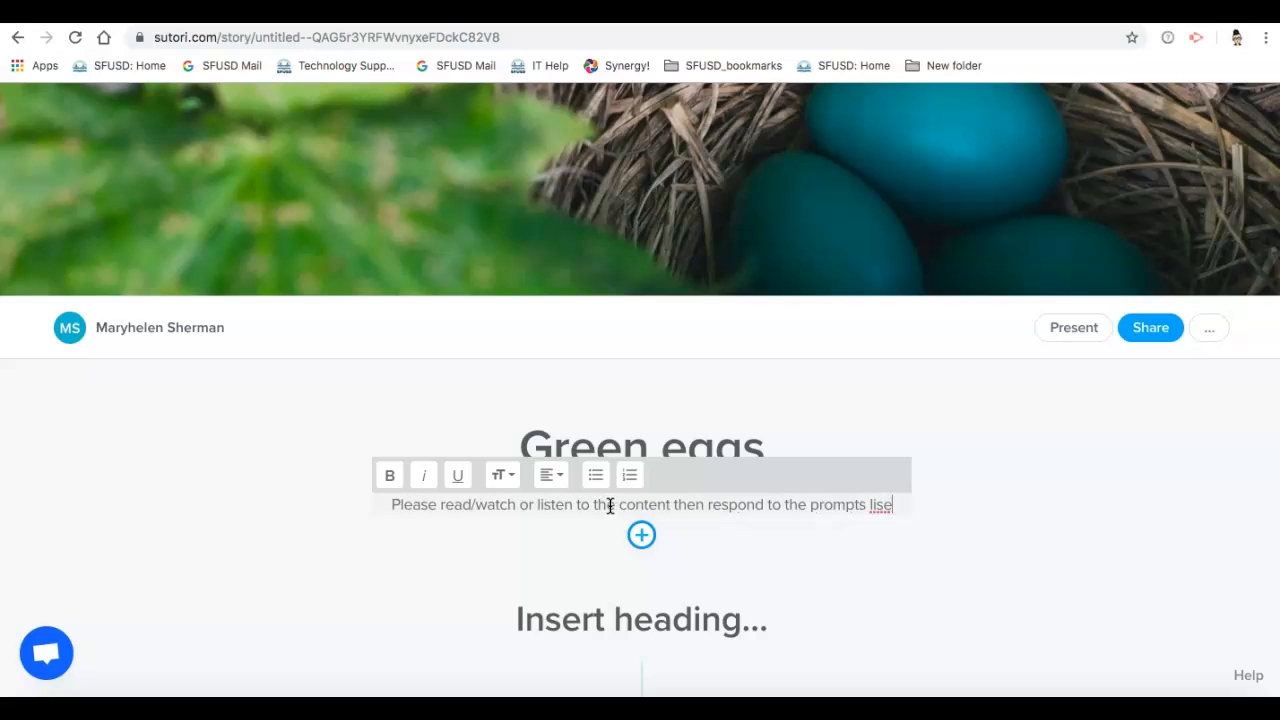
pyautogui.press('BackSpace')
pyautogui.write('t')
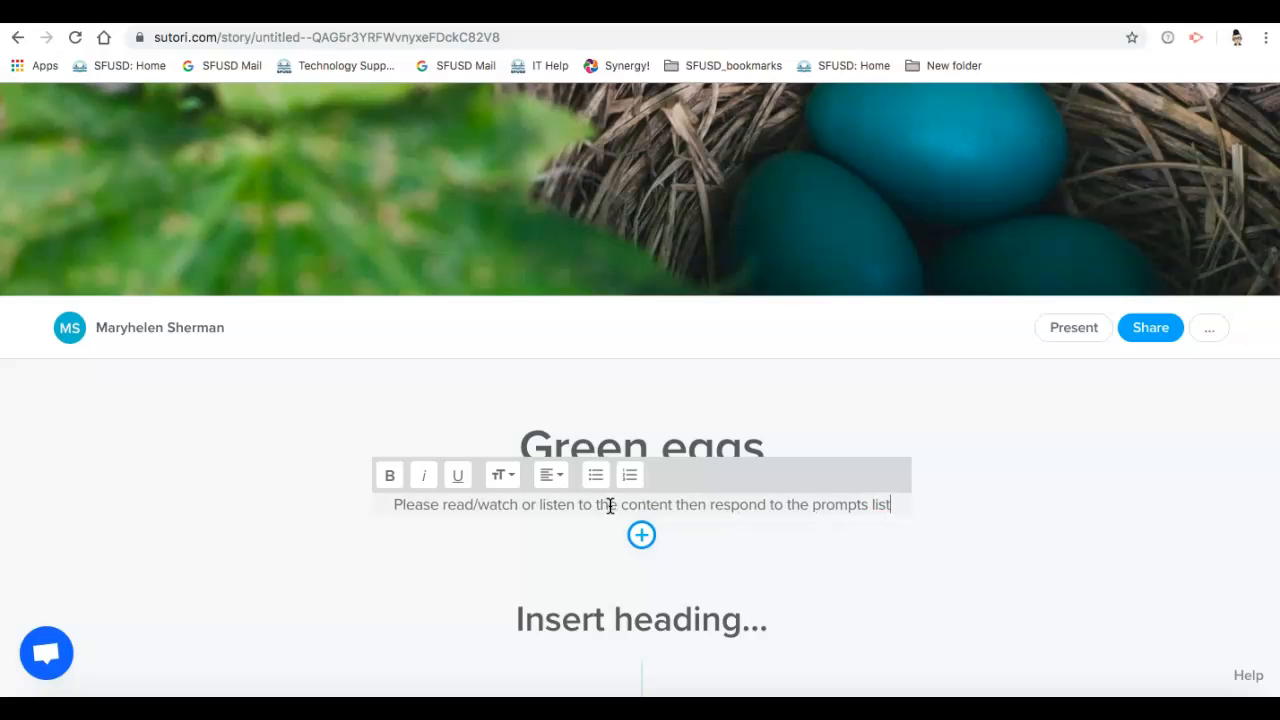
pyautogui.write('ed by leaving a comment.')
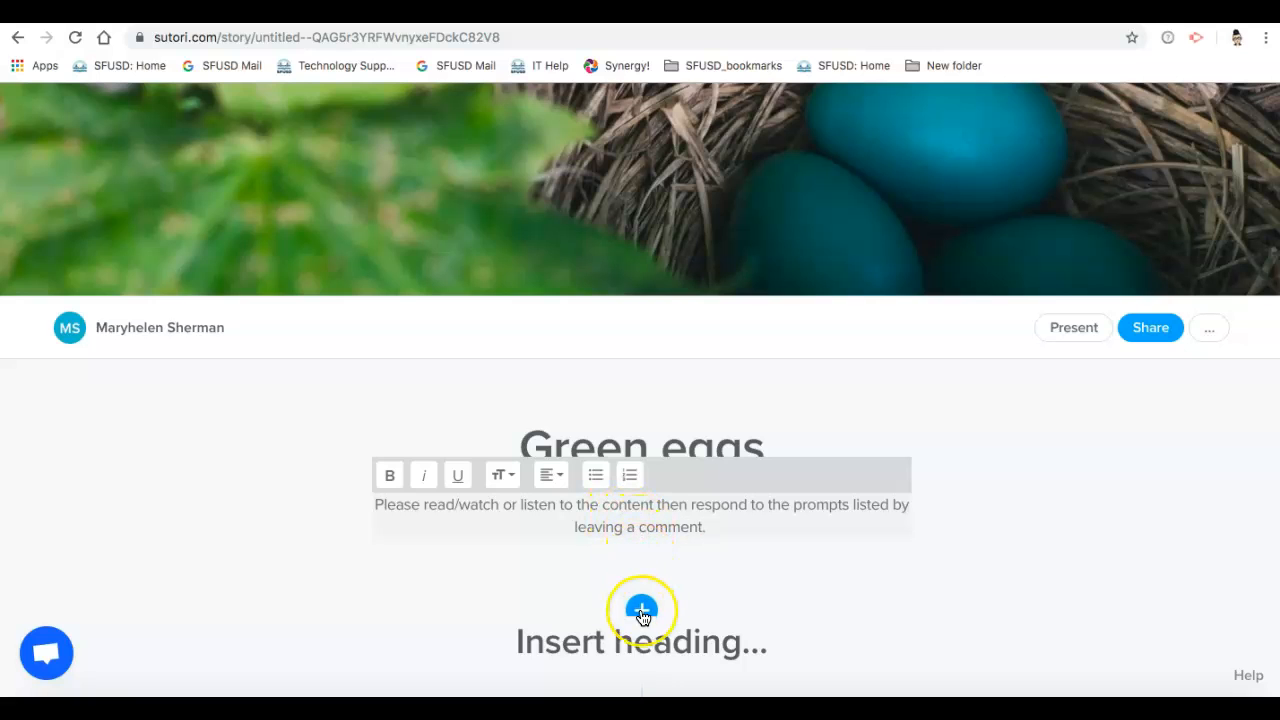
# Step: Enter "Lesson 1.1" as the first section heading below the introduction
pyautogui.scroll(-3, 643, 617)
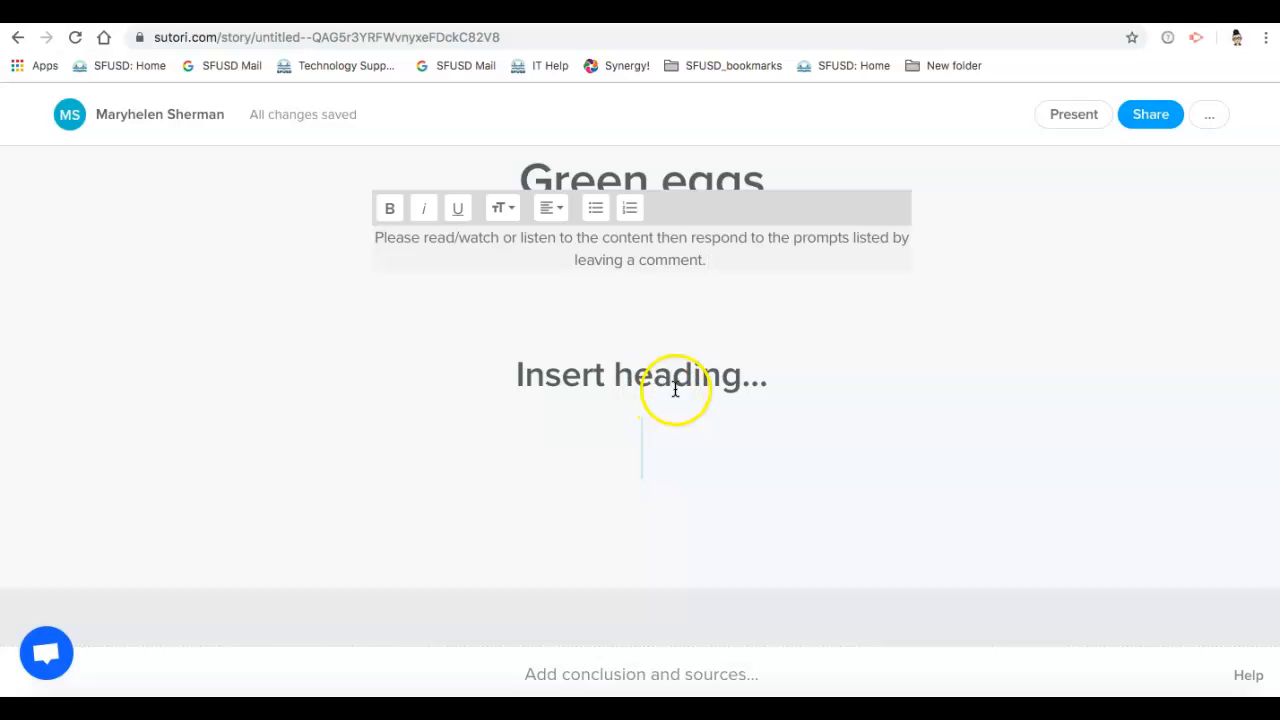
pyautogui.moveTo(671, 311)
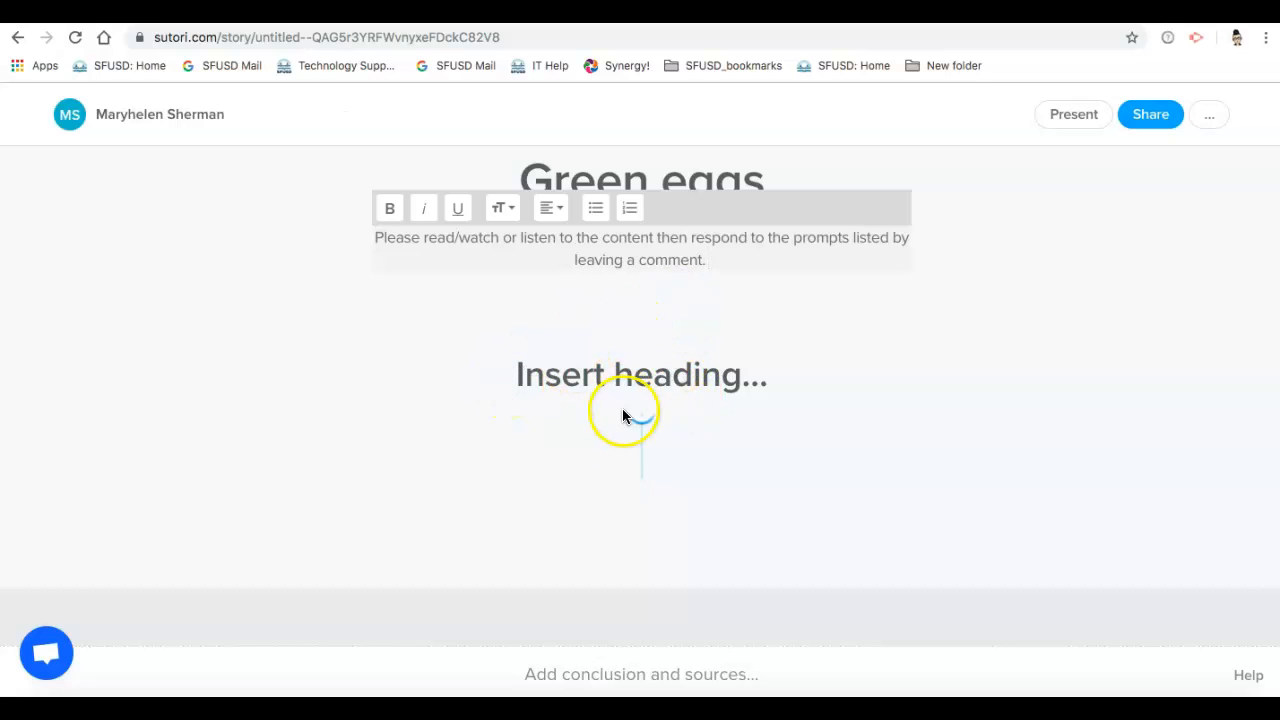
pyautogui.click(640, 380)
pyautogui.write('L')
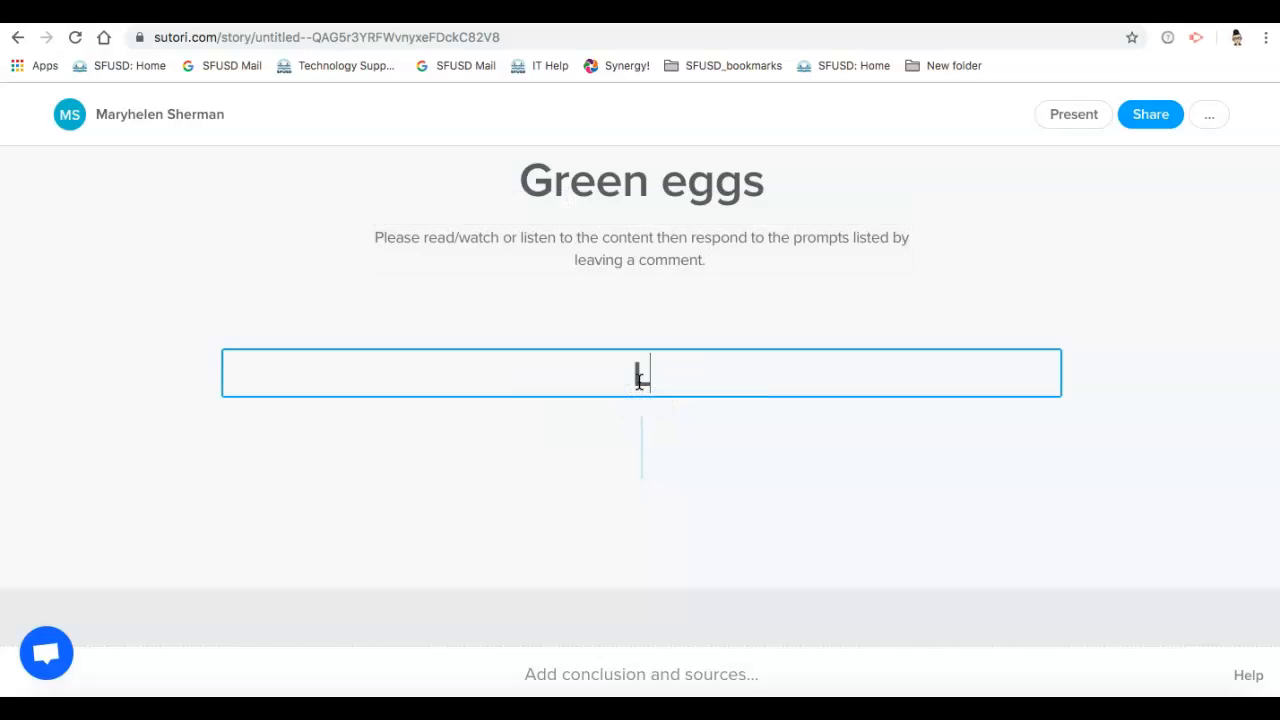
pyautogui.write('esson 1.1')
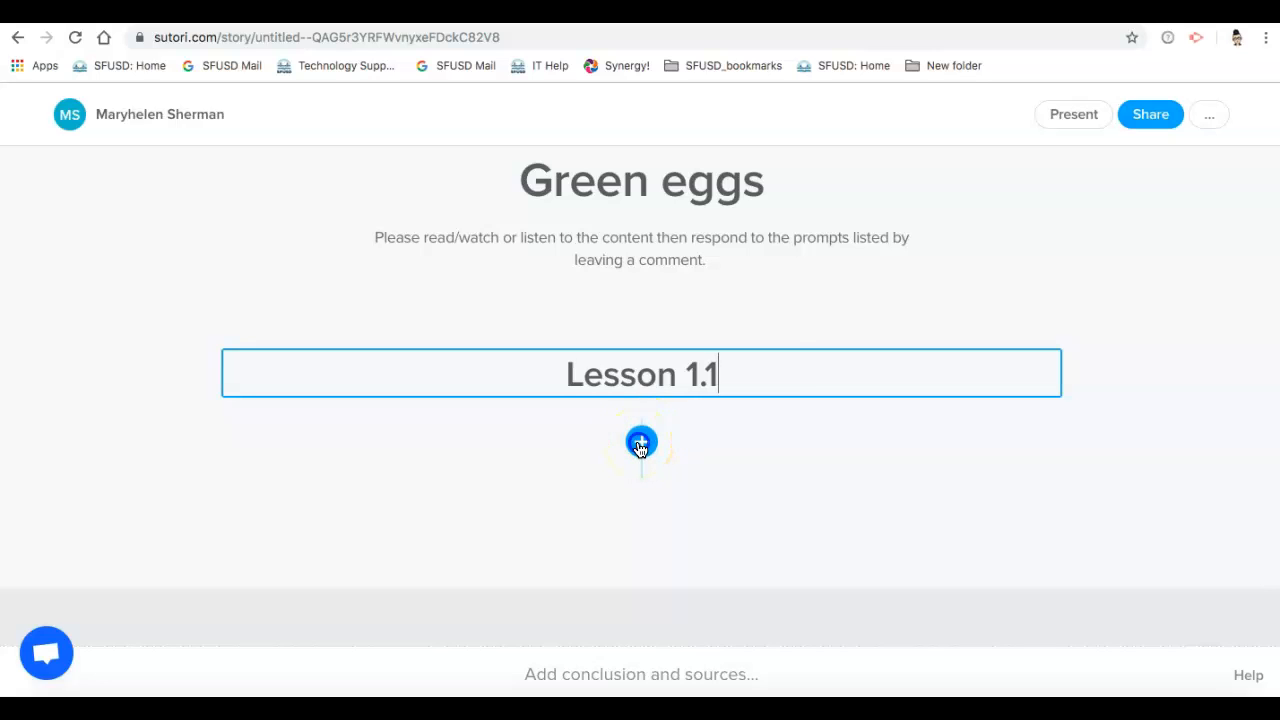
# Step: Add a video item under the Lesson 1.1 heading and embed the YouTube video "Dr Seuss Green Eggs And Ham" by its link
pyautogui.click(641, 445)
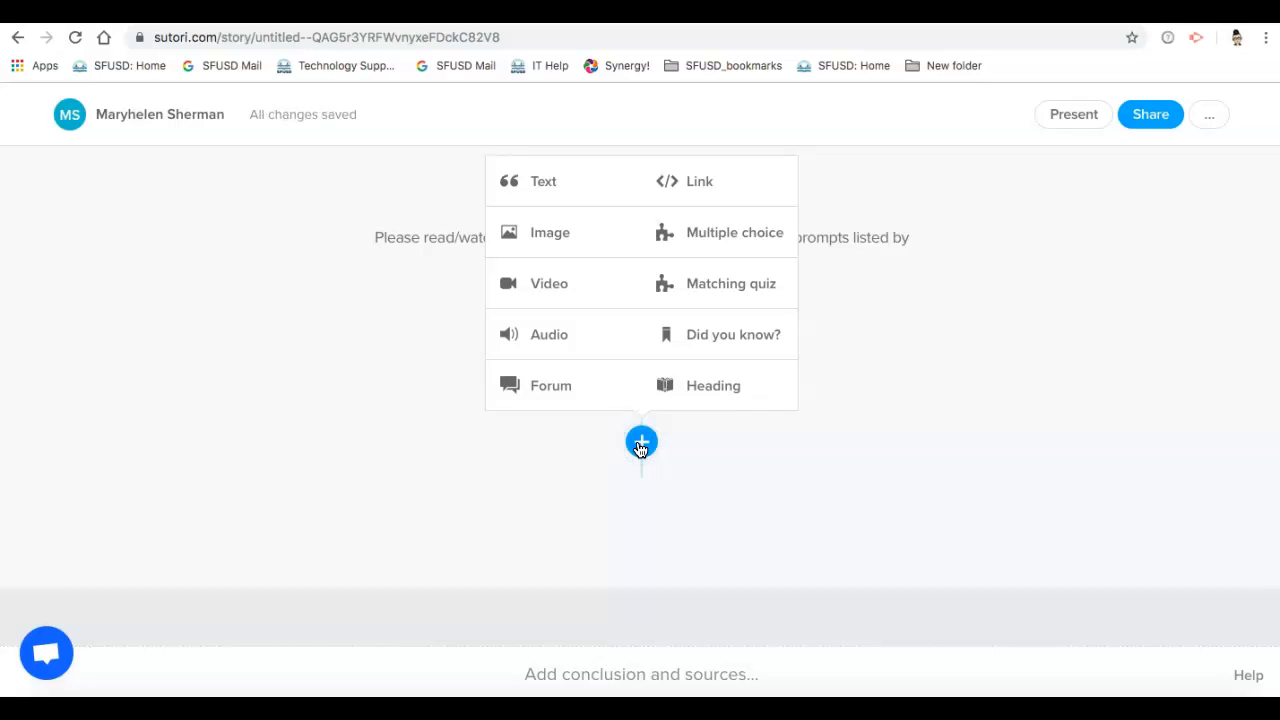
pyautogui.click(576, 289)
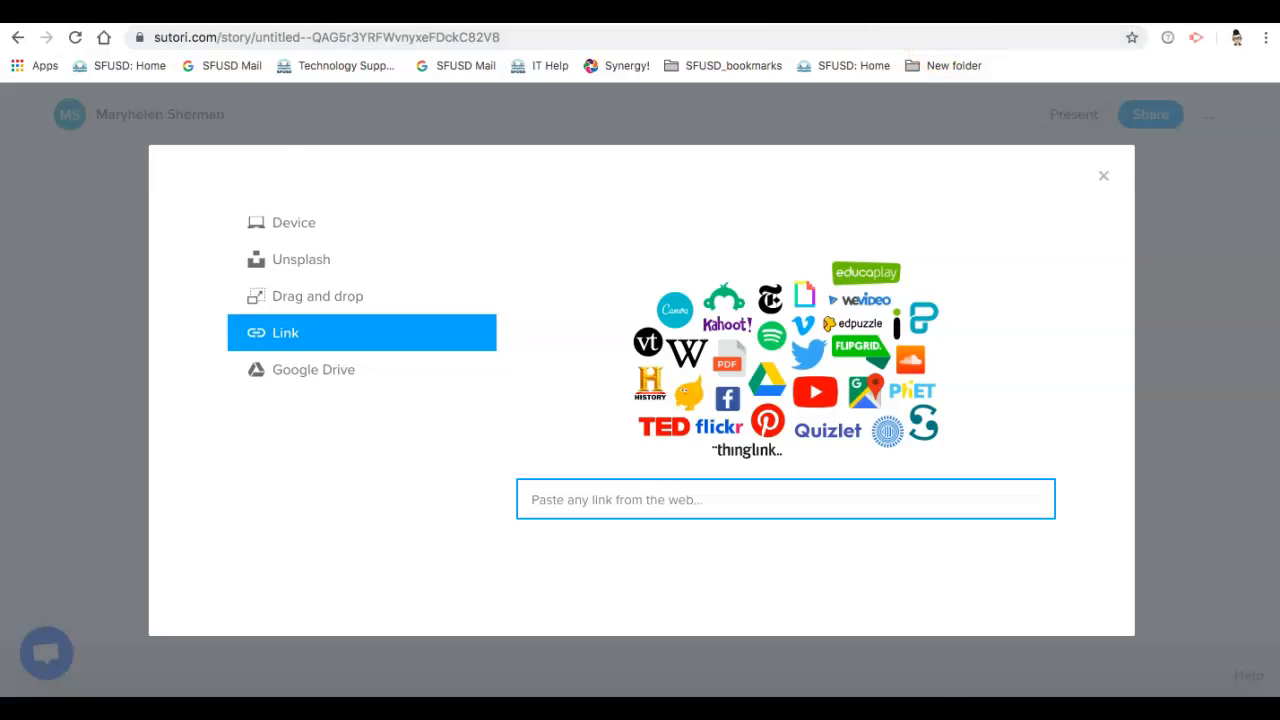
pyautogui.click(962, 8)
pyautogui.click(385, 40)
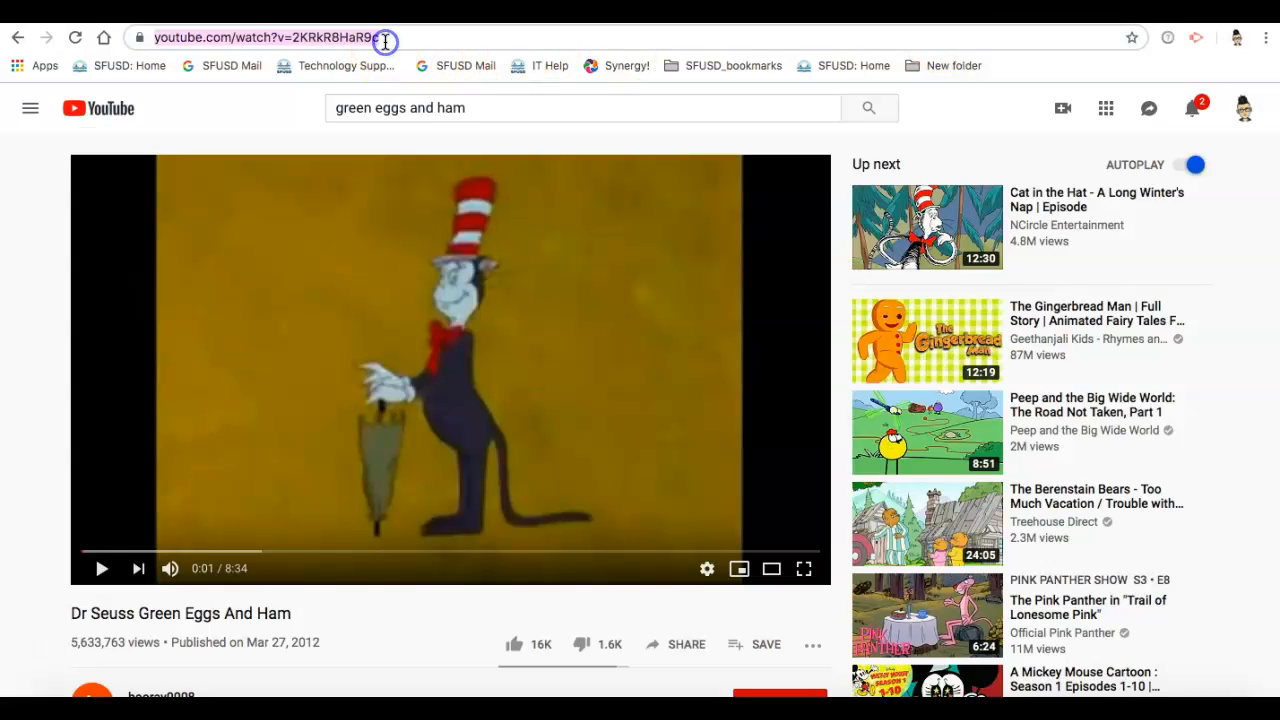
pyautogui.click(760, 8)
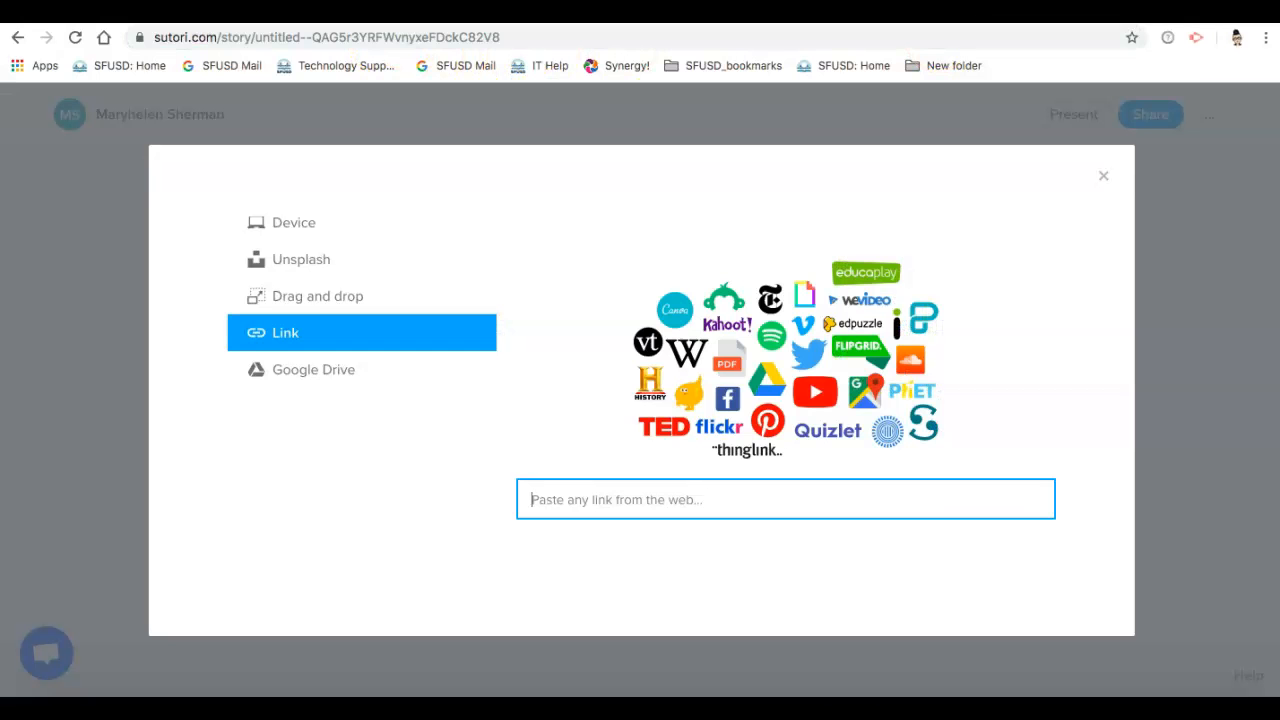
pyautogui.click(583, 506)
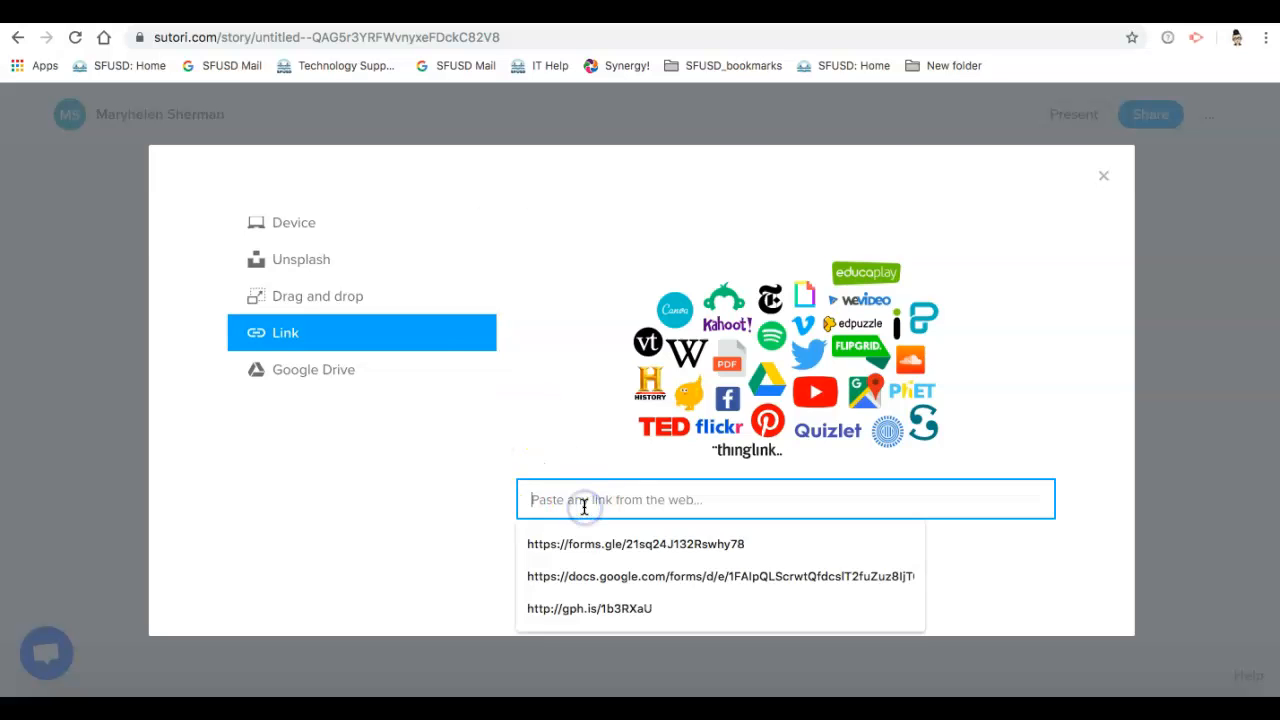
pyautogui.hotkey('ctrl', 'v')
pyautogui.scroll(-3, 428, 634)
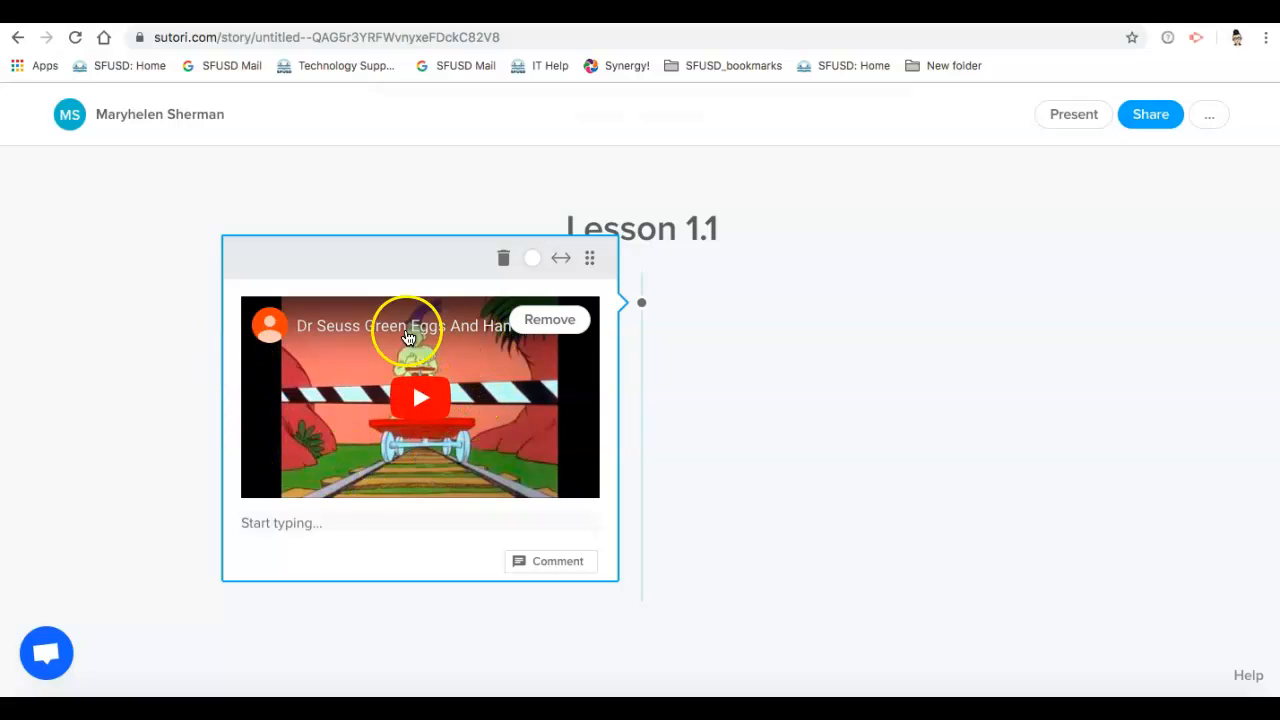
# Step: Write the prompt "Why were the eggs green and the ham a normal color?" beneath the embedded video
pyautogui.click(298, 527)
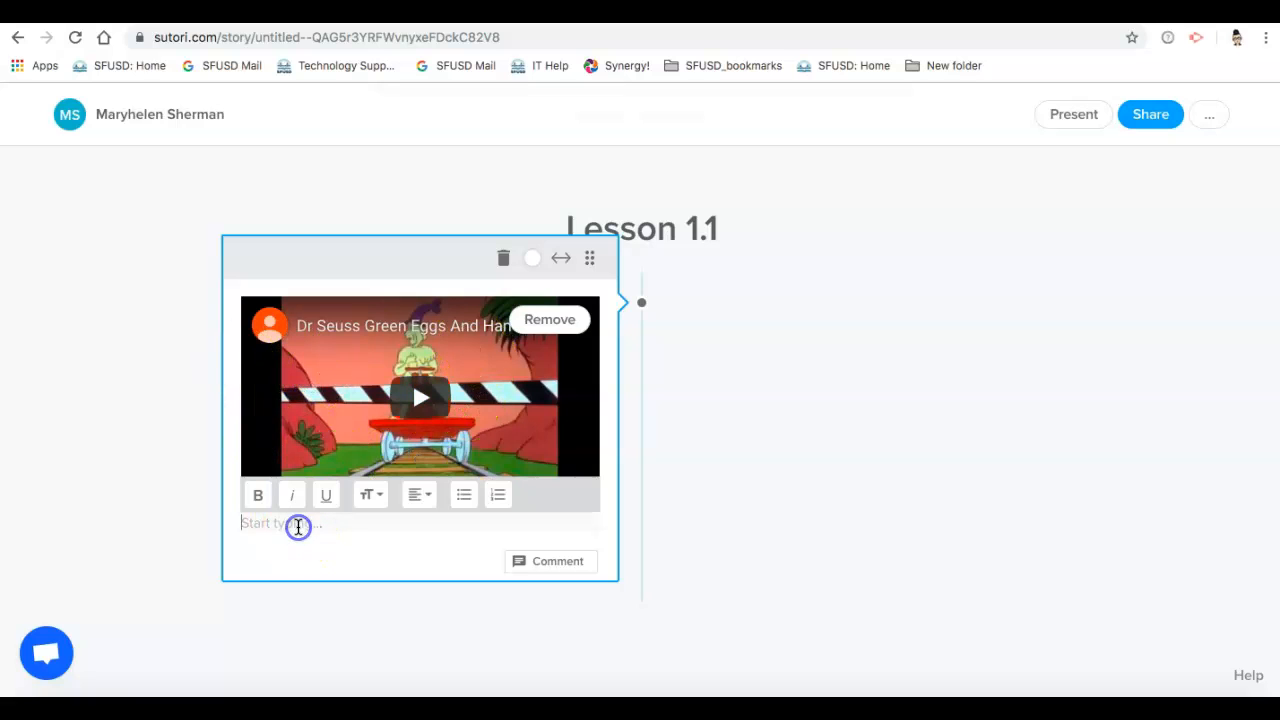
pyautogui.write('Why were the eggs green')
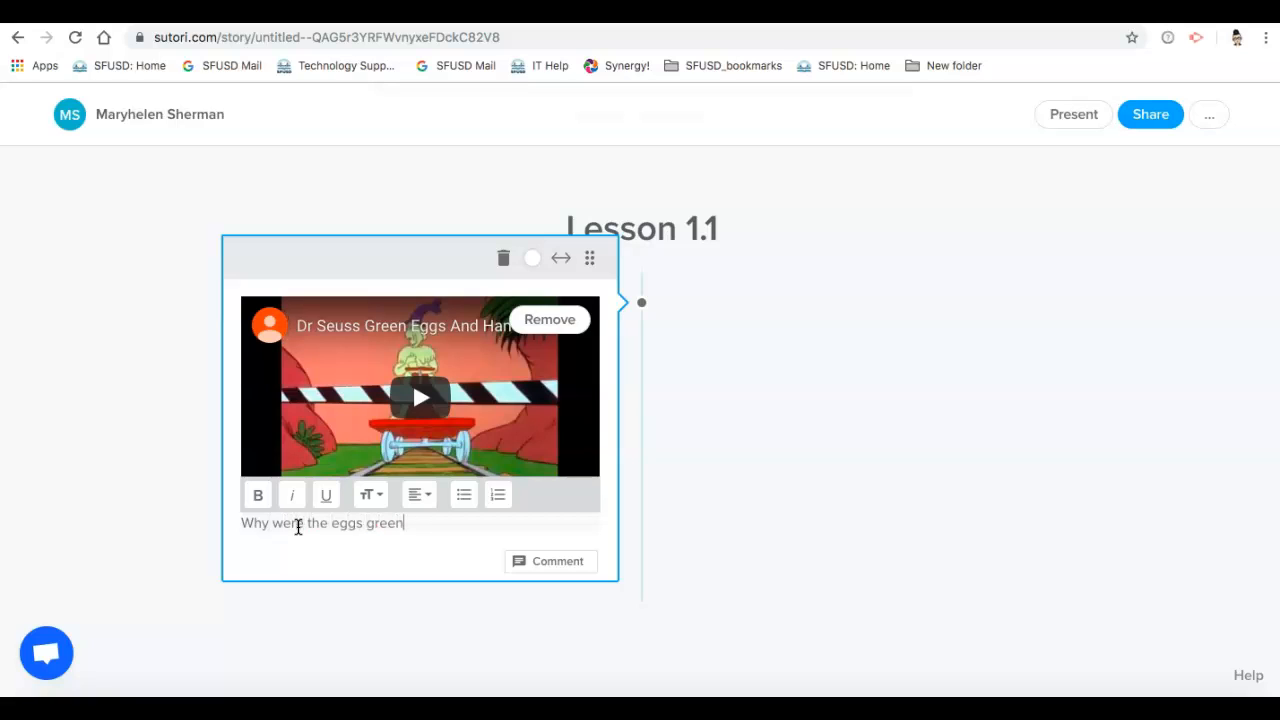
pyautogui.write(' and the ham a normal')
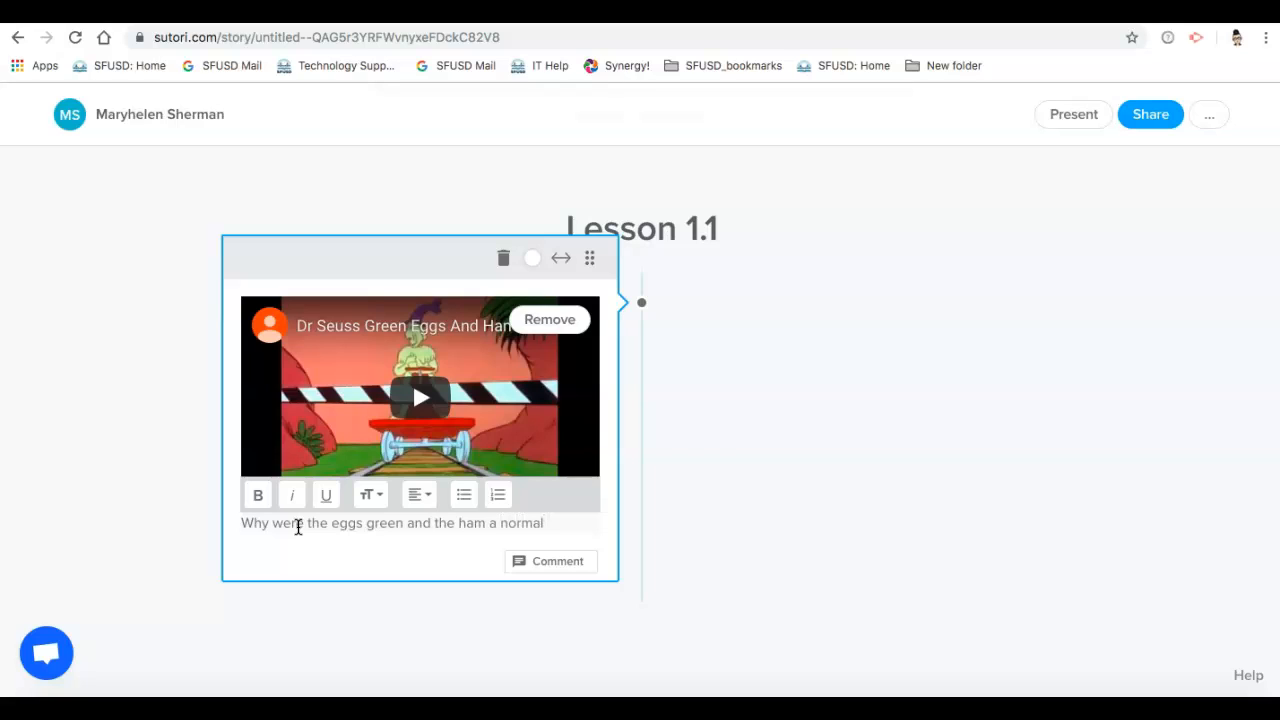
pyautogui.write(' color?')
pyautogui.press('BackSpace')
pyautogui.press('BackSpace')
pyautogui.write('or?')
pyautogui.press('Return')
pyautogui.click(292, 645)
pyautogui.click(595, 495)
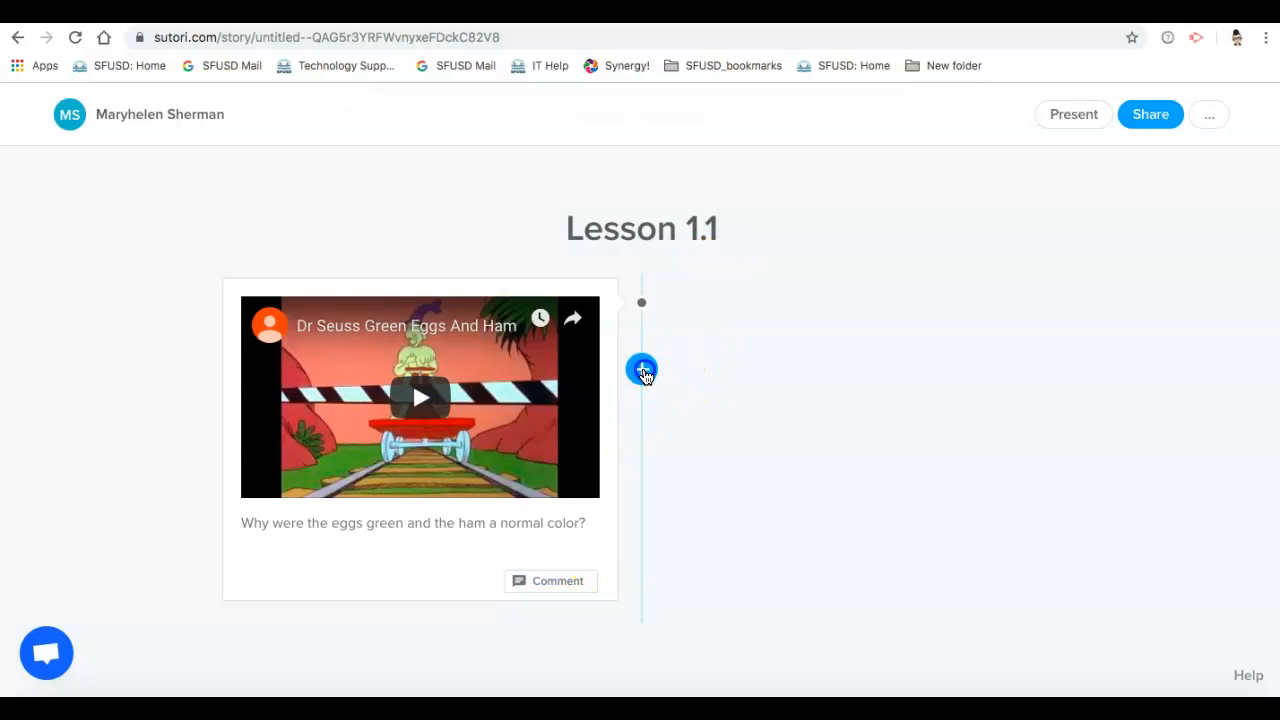
# Step: Add an audio item after the video and embed the TuneIn podcast "Green Eggs and Dan" using its share link
pyautogui.click(643, 372)
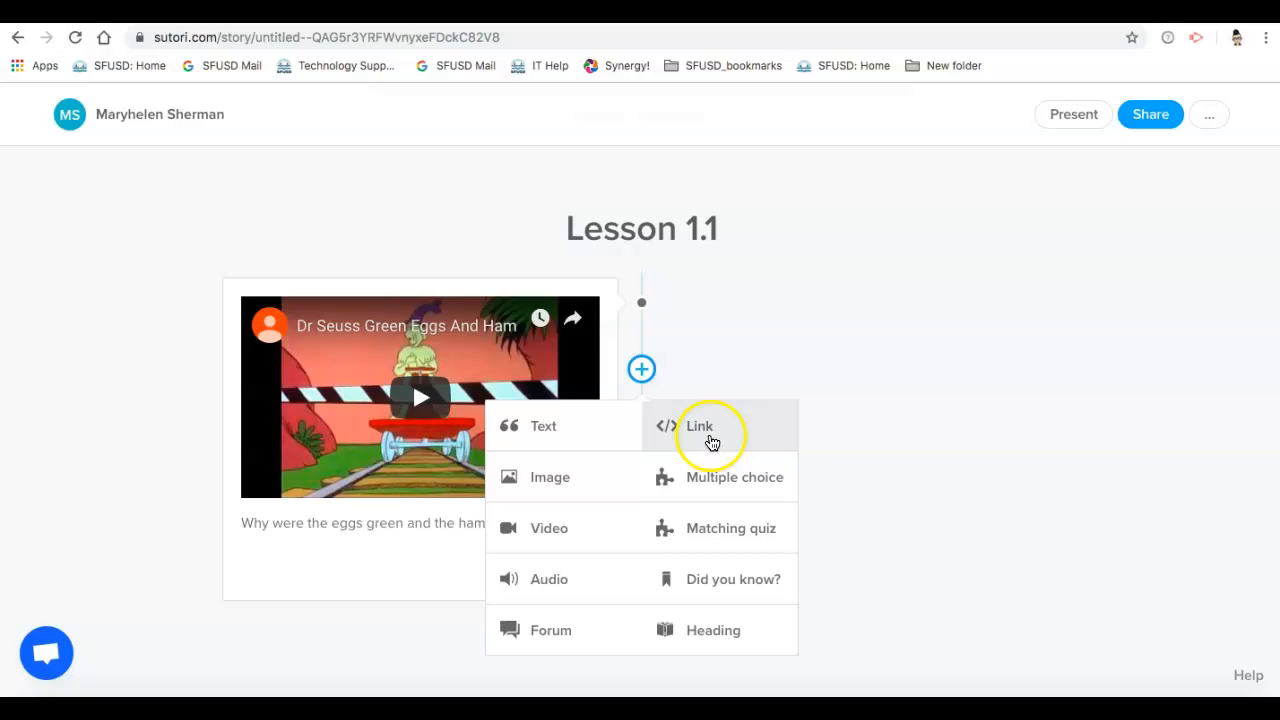
pyautogui.click(558, 588)
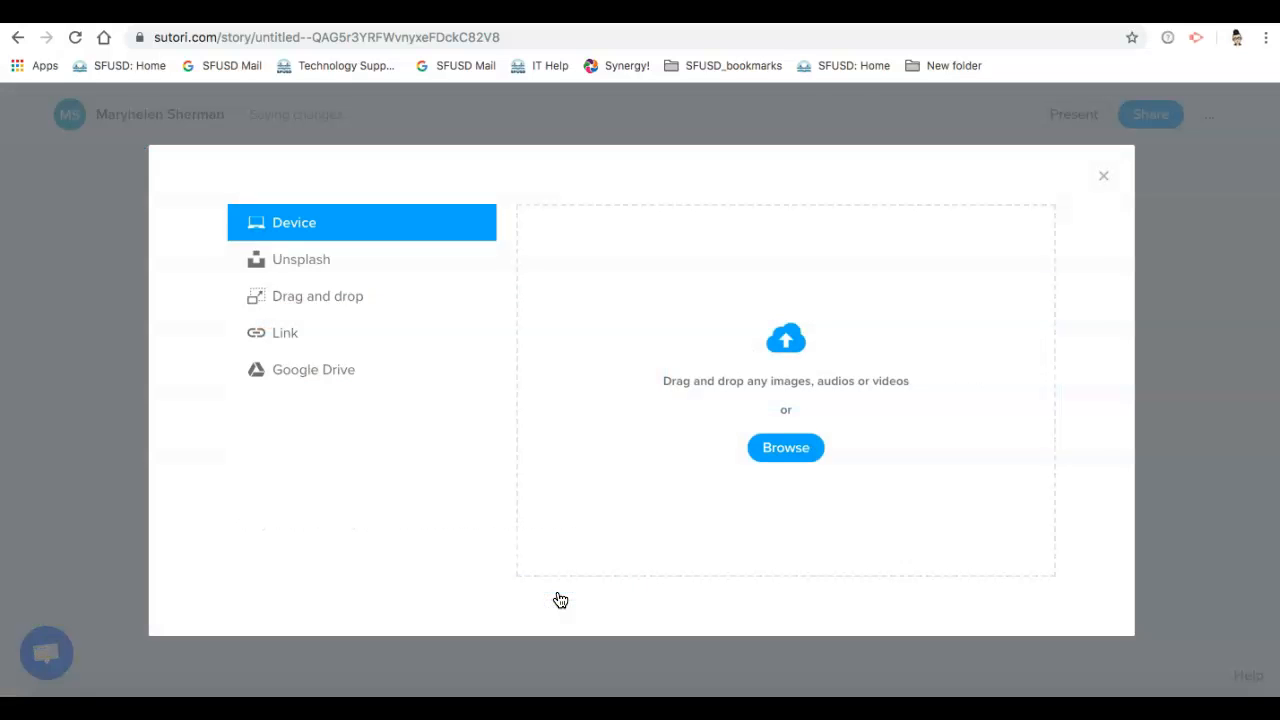
pyautogui.click(622, 12)
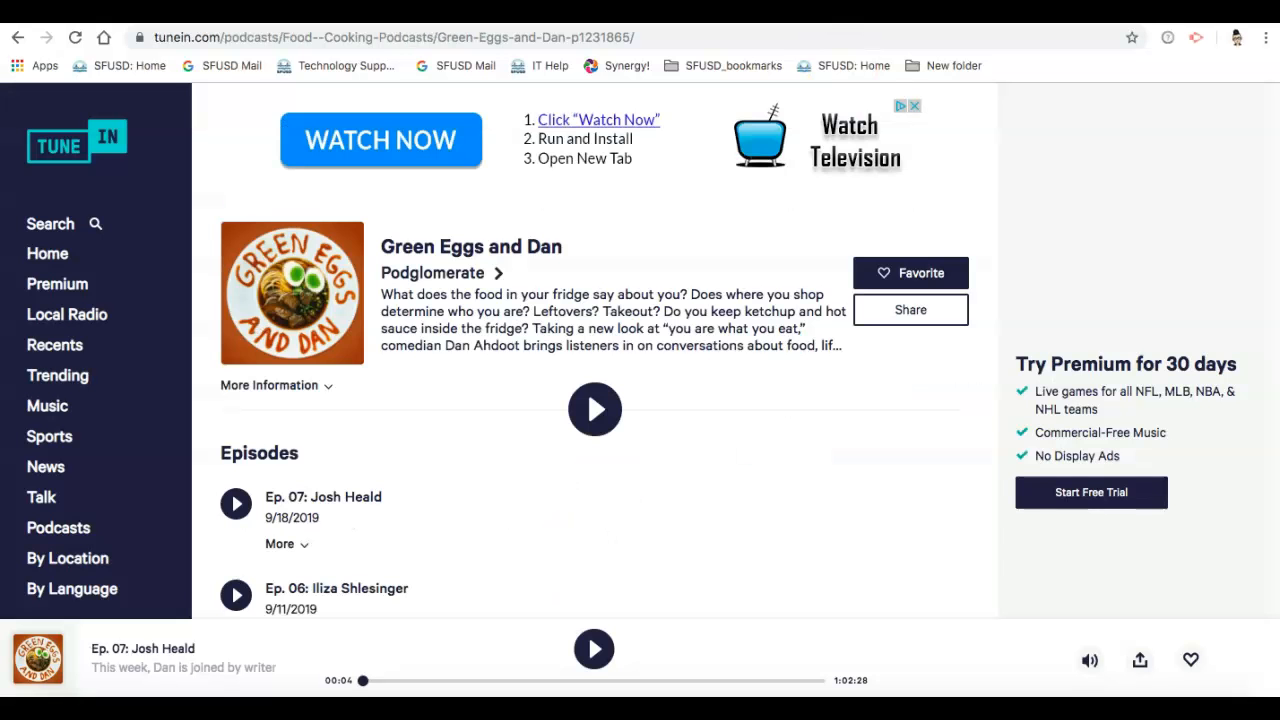
pyautogui.click(896, 313)
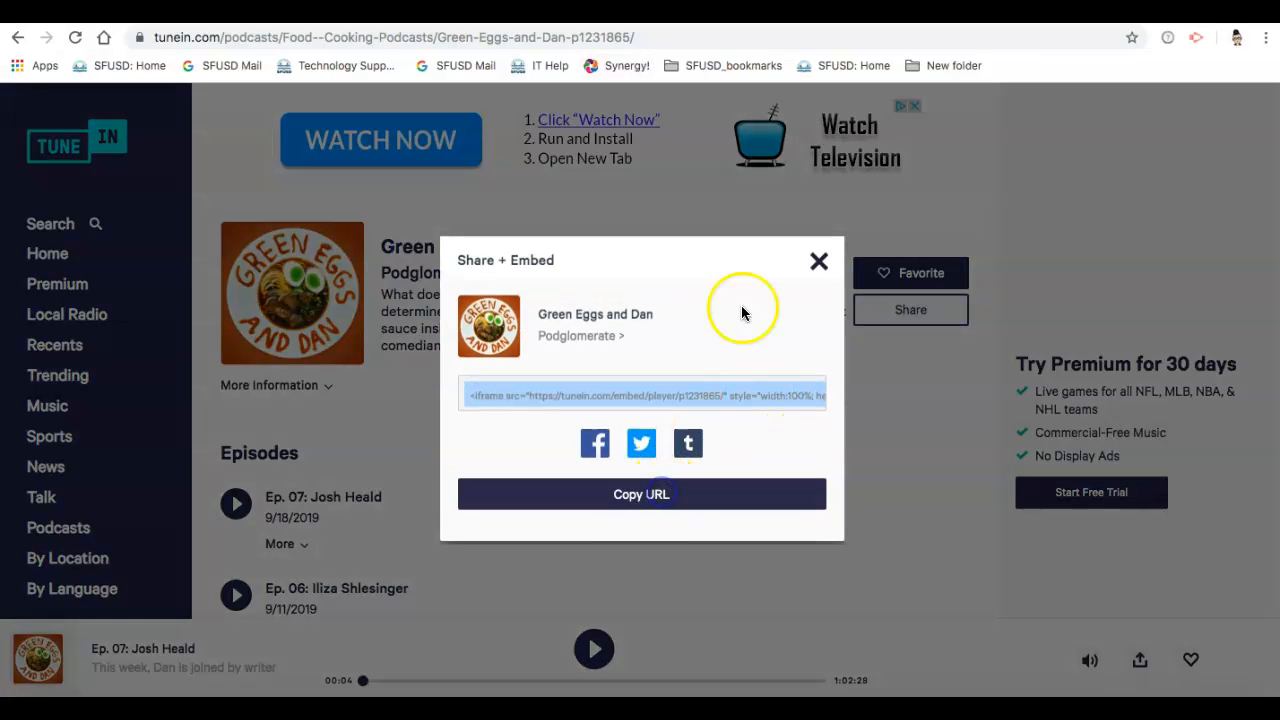
pyautogui.click(450, 12)
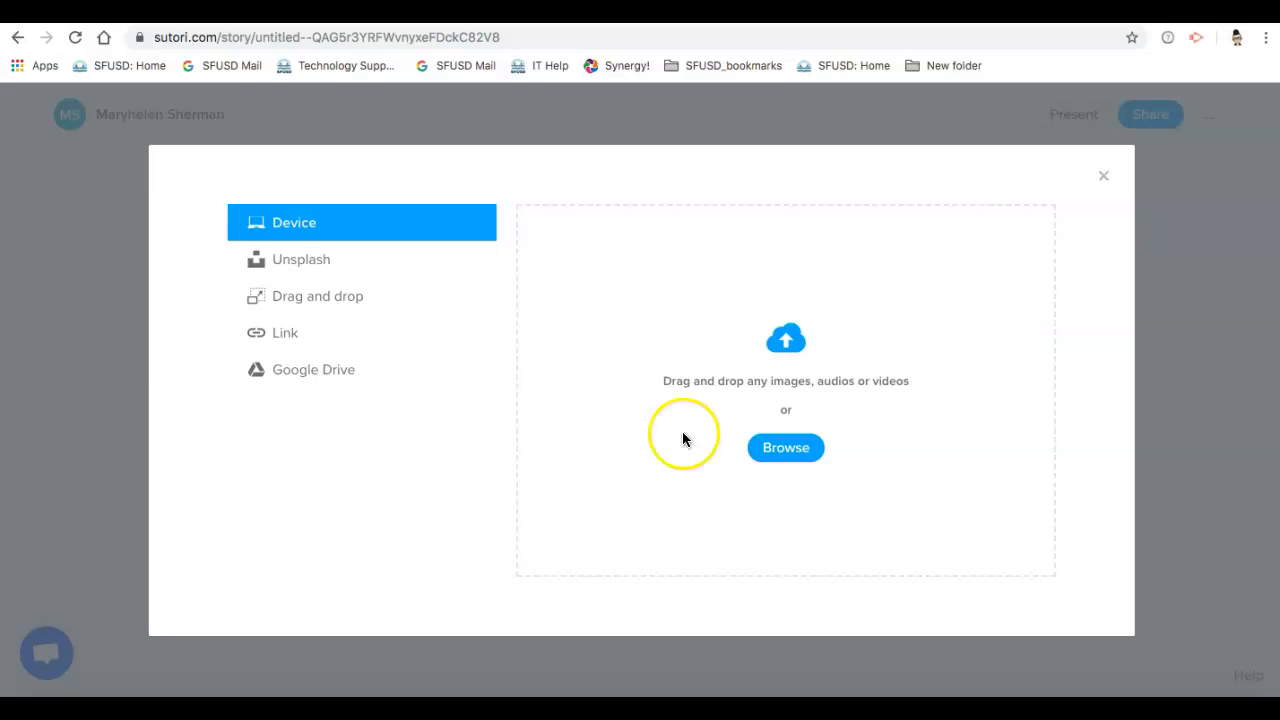
pyautogui.click(357, 340)
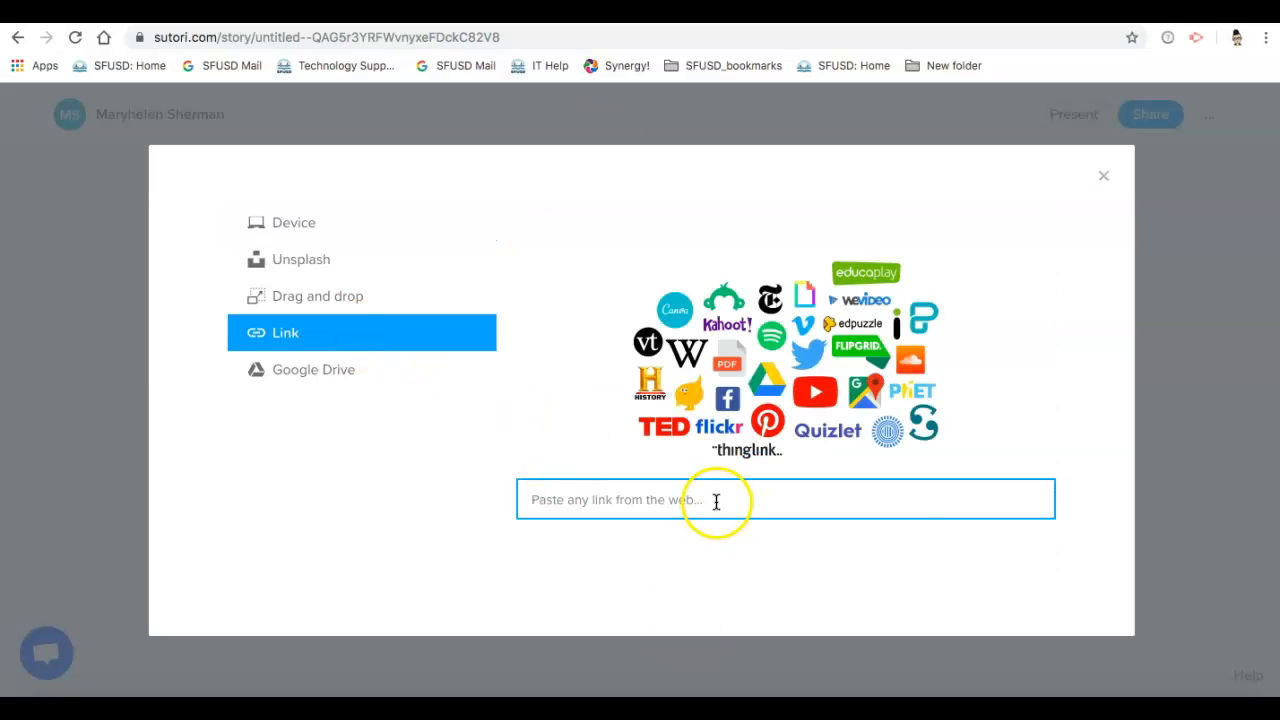
pyautogui.click(716, 500)
pyautogui.write('http://tun.in/pjtyR')
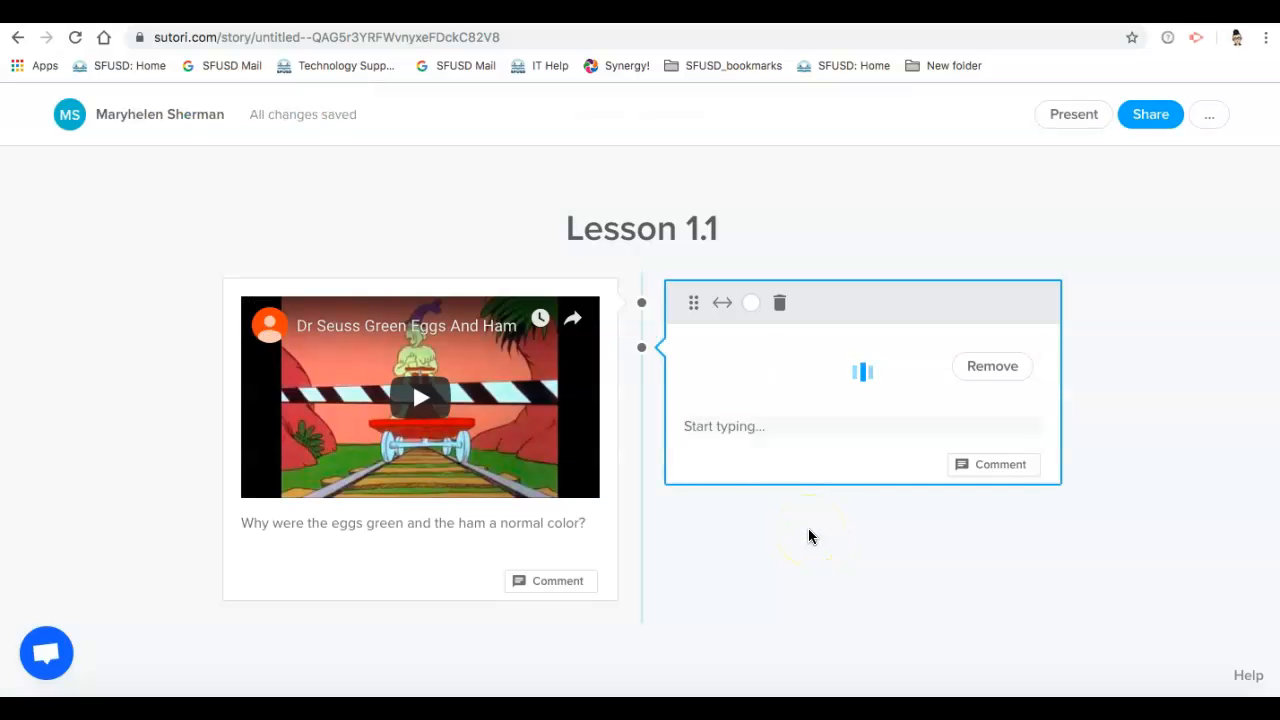
# Step: Write the prompt "What is comedian Dan Ahdoot discussing this week?" beneath the podcast
pyautogui.scroll(-3, 830, 530)
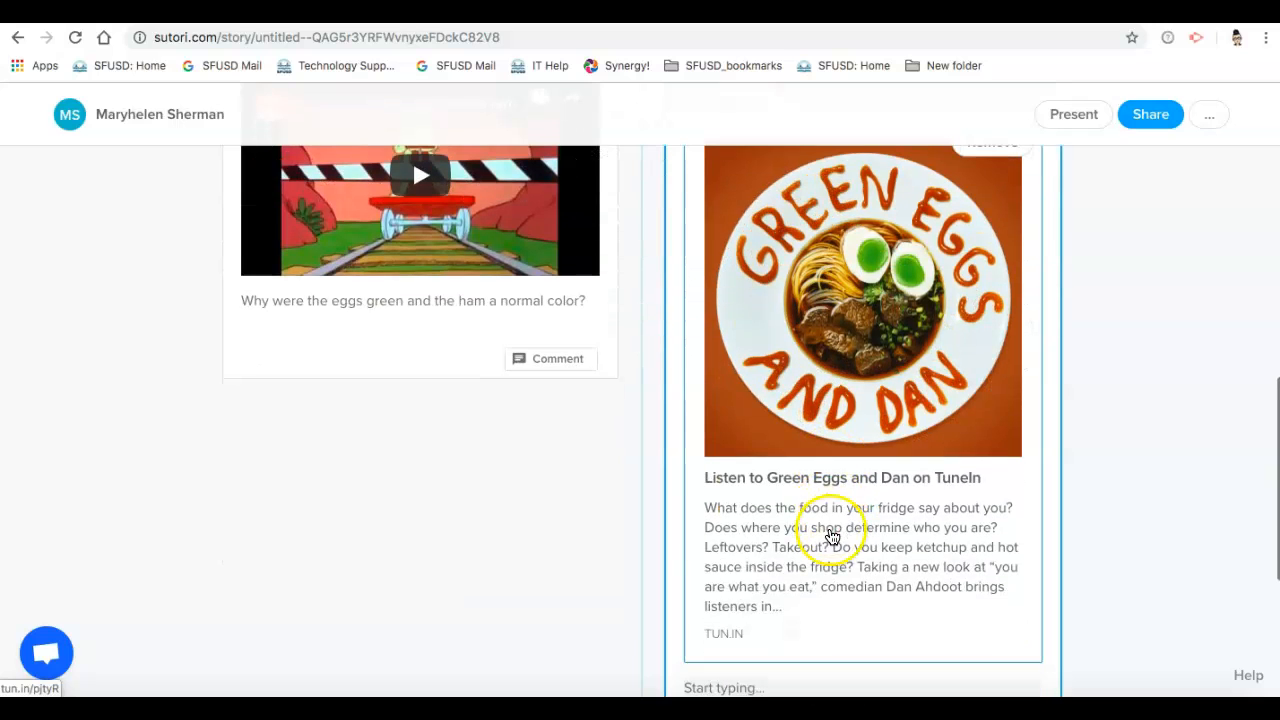
pyautogui.scroll(-2, 900, 525)
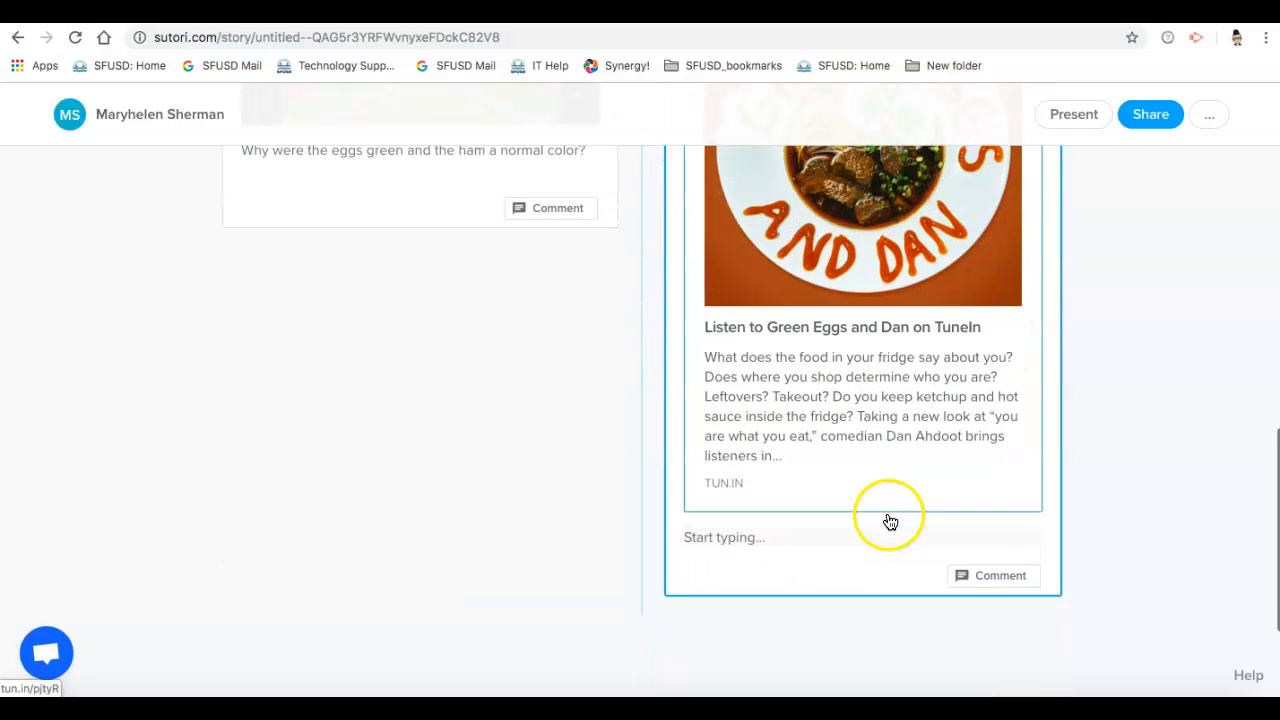
pyautogui.click(775, 543)
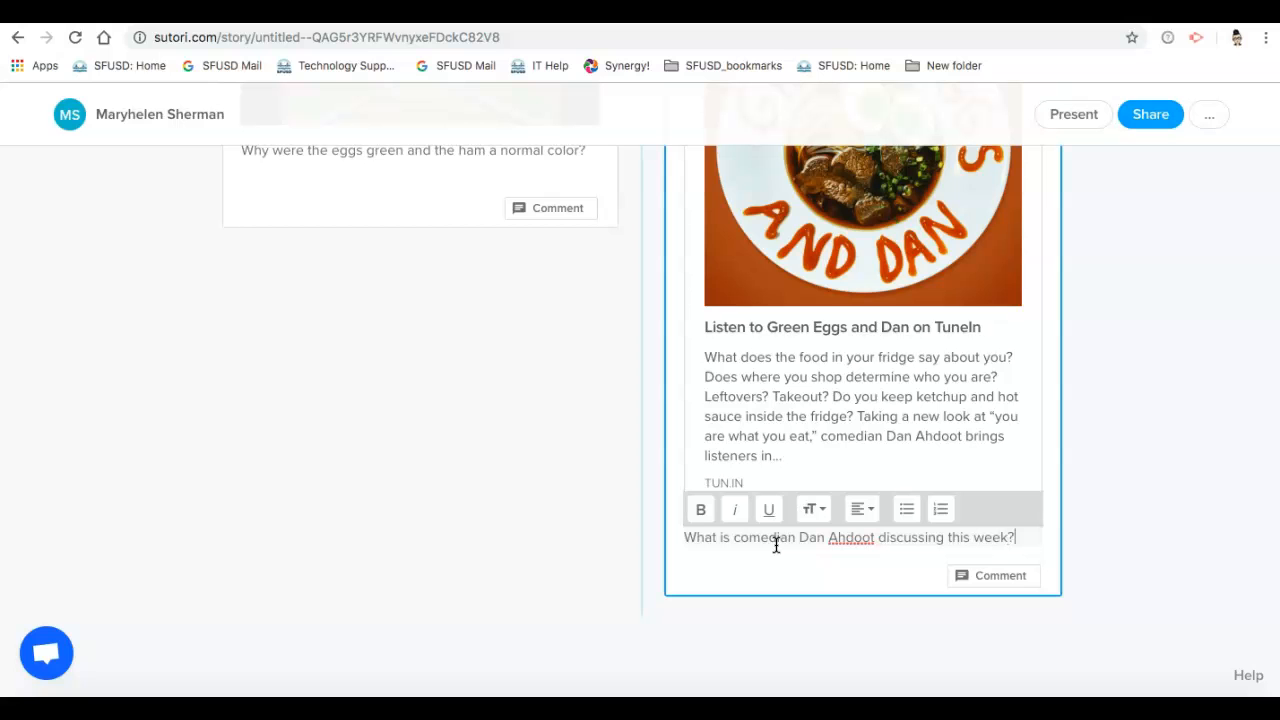
pyautogui.click(565, 556)
# Step: Start an image item after the podcast and copy the link of the green "Green Eggs and Ham" book cover from the Google Images results
pyautogui.scroll(3, 565, 556)
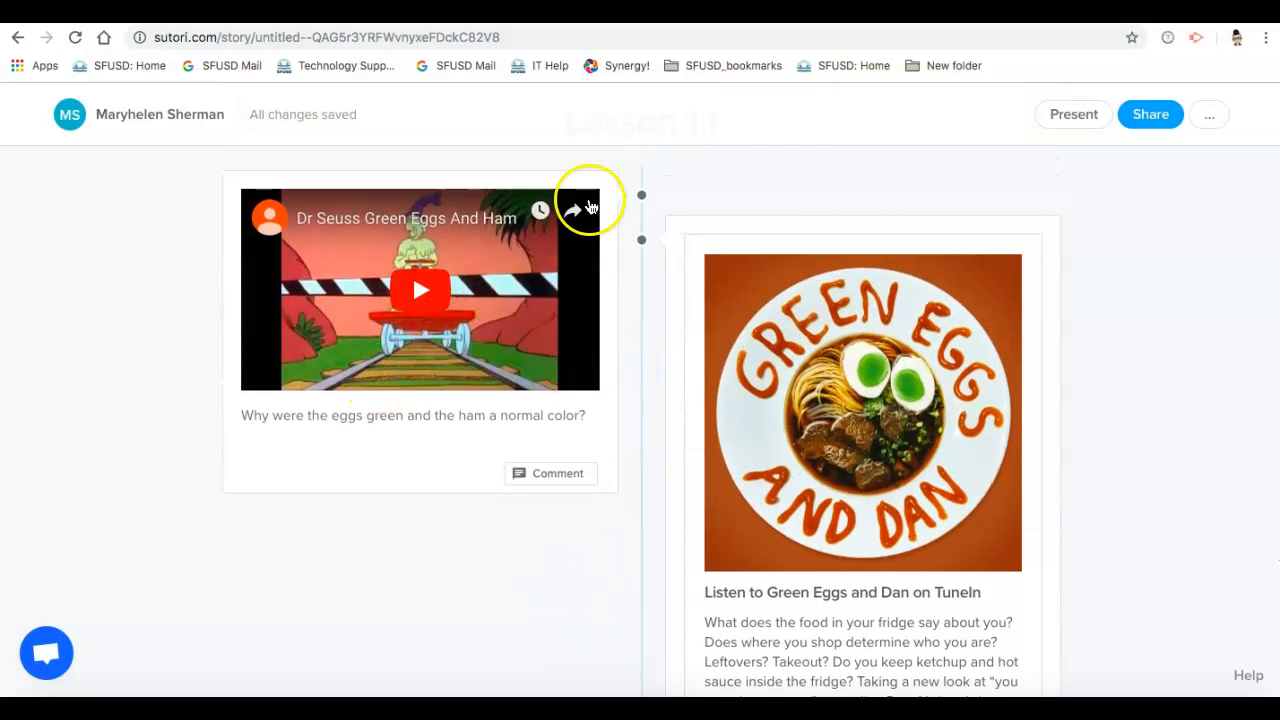
pyautogui.scroll(-1, 828, 392)
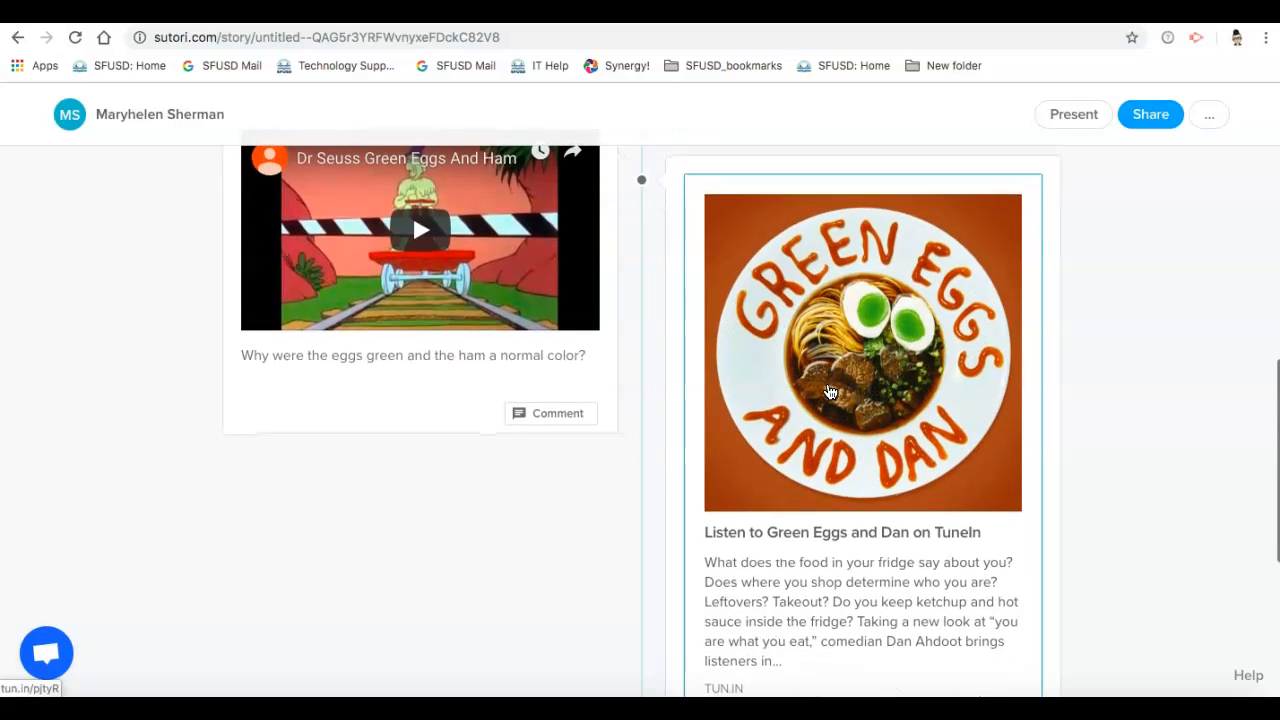
pyautogui.scroll(-4, 662, 654)
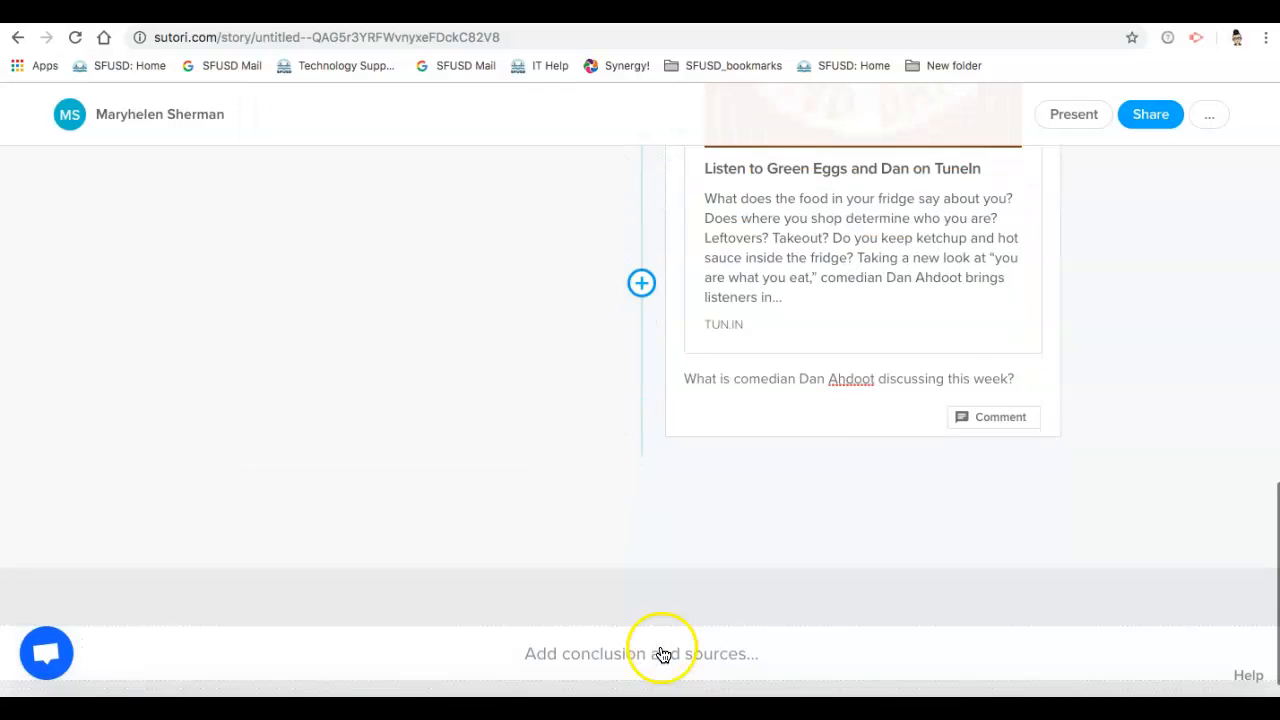
pyautogui.click(643, 284)
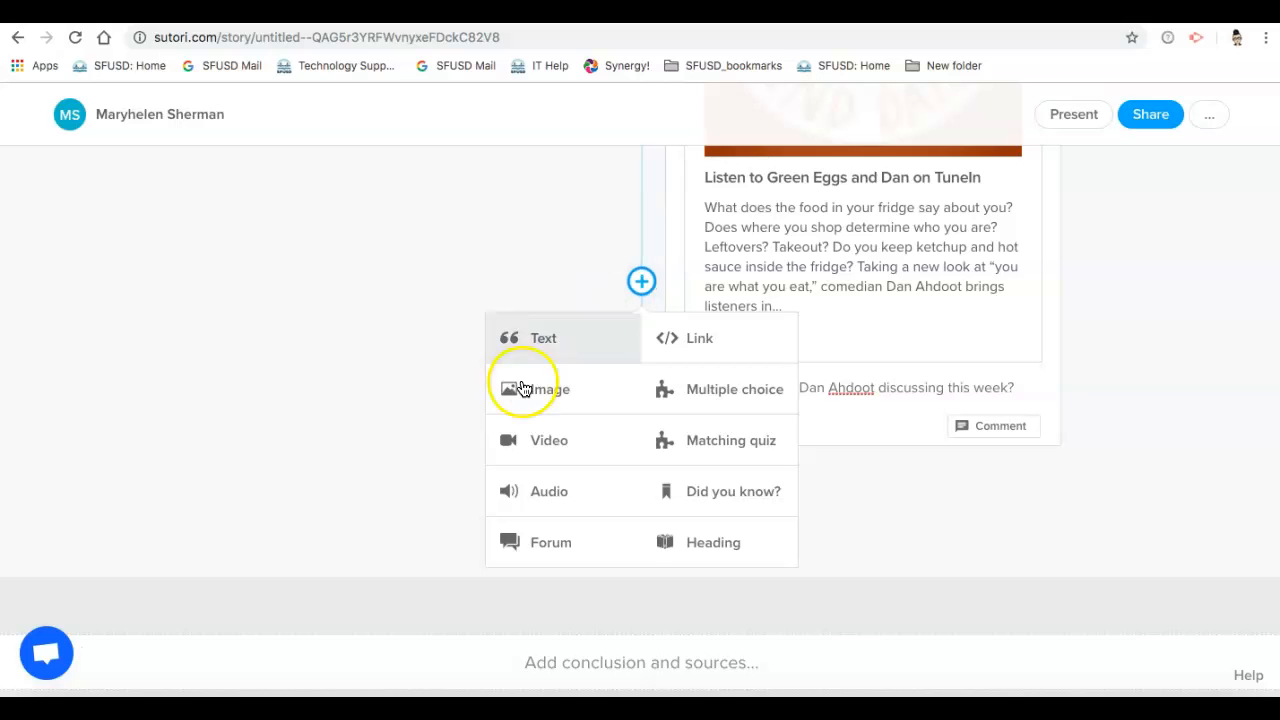
pyautogui.click(524, 396)
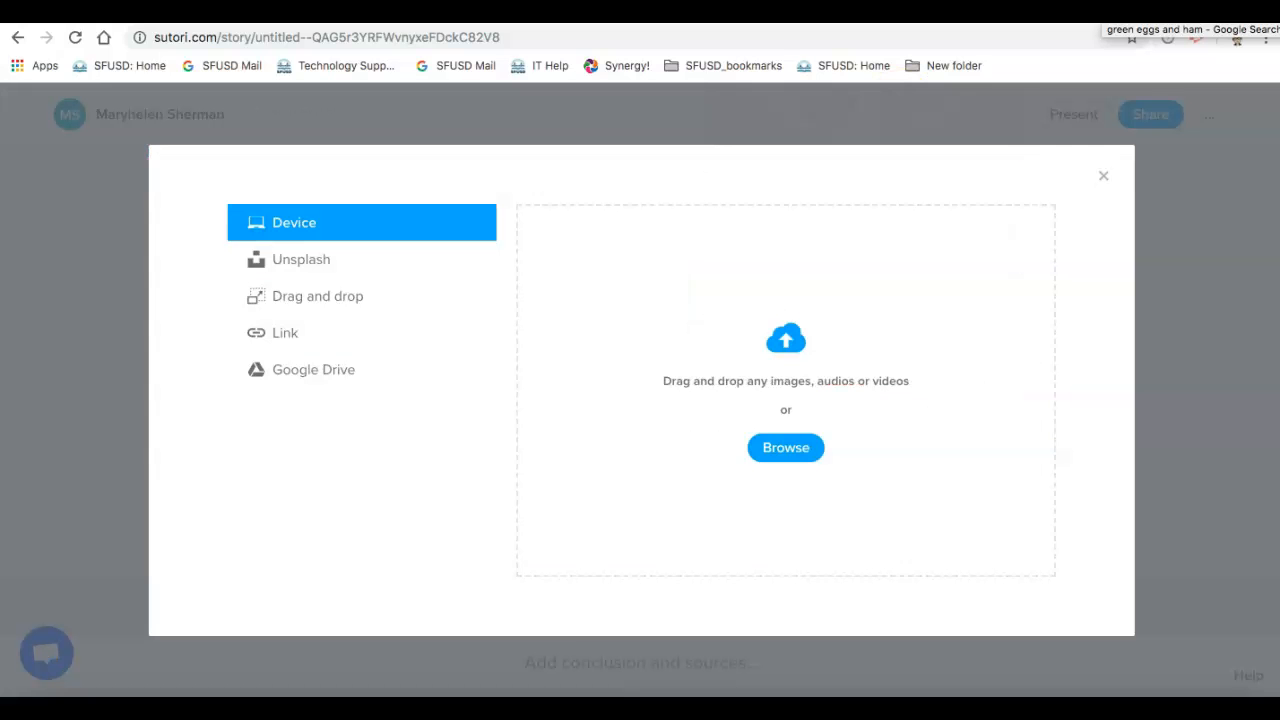
pyautogui.click(1190, 12)
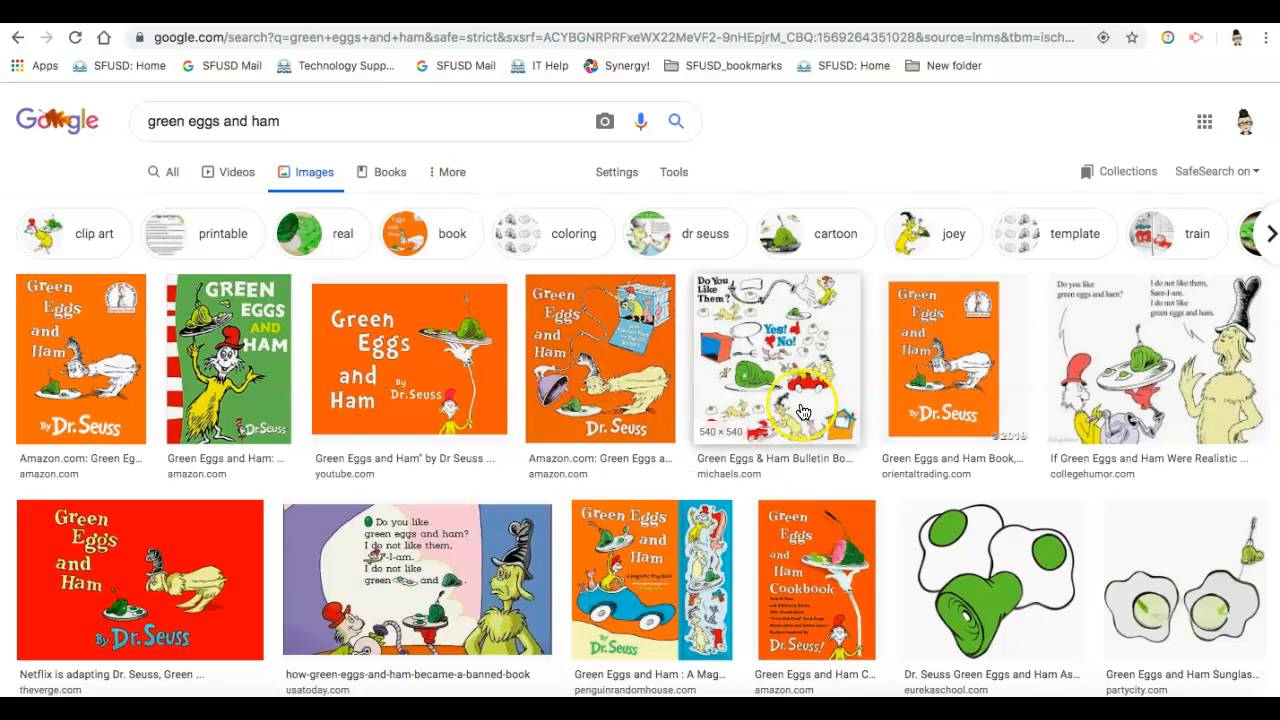
pyautogui.rightClick(259, 394)
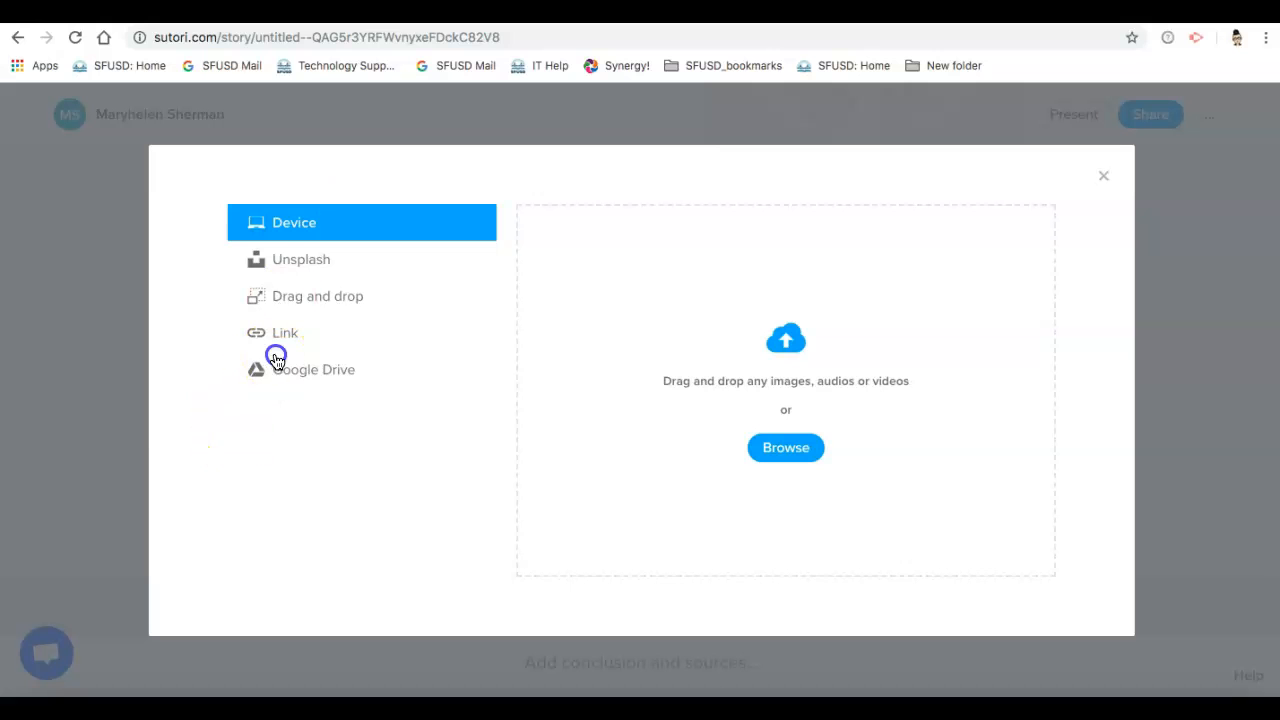
# Step: Insert the green book cover into the new image item from the copied web link
pyautogui.click(277, 362)
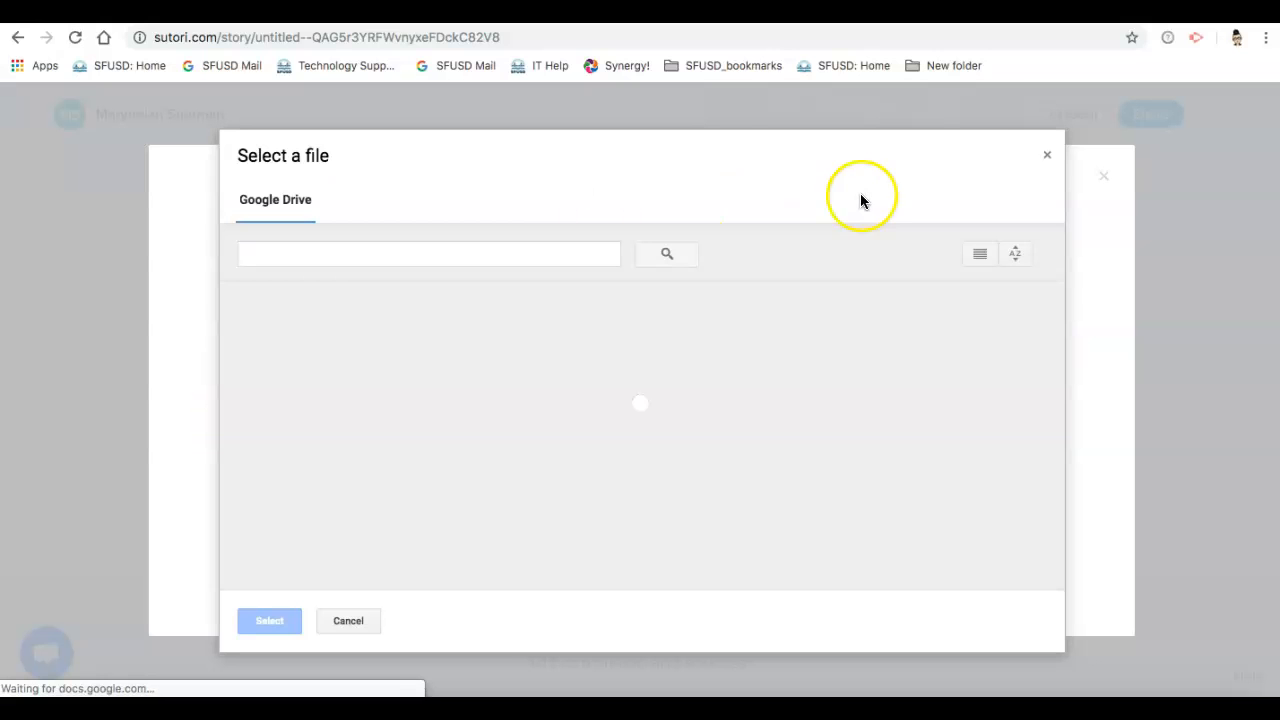
pyautogui.click(1047, 155)
pyautogui.click(360, 341)
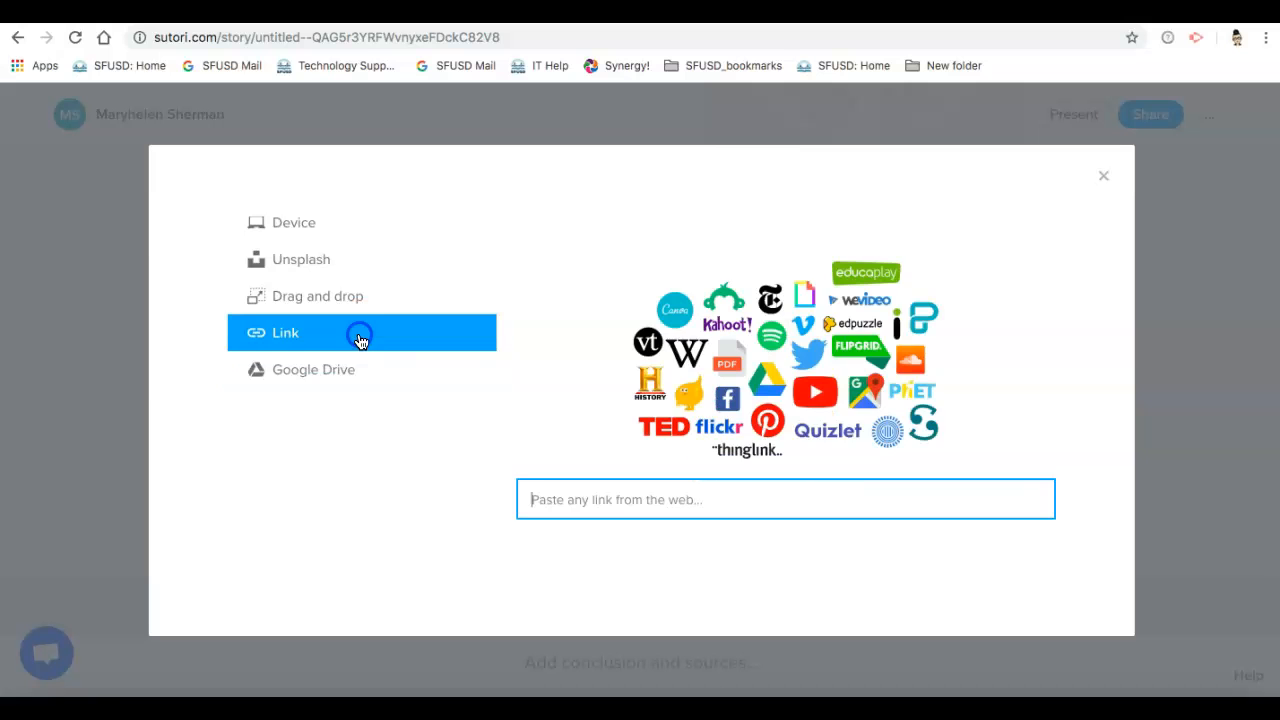
pyautogui.click(682, 508)
pyautogui.hotkey('ctrl', 'v')
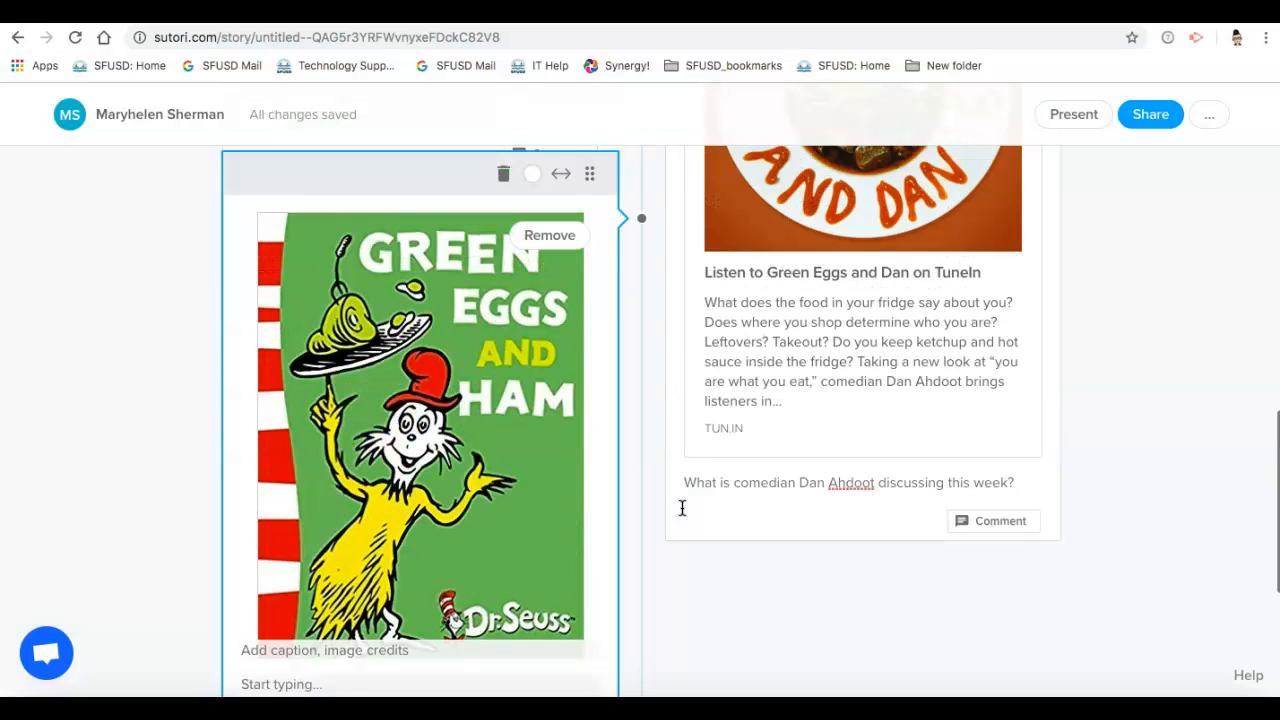
# Step: Add another image item after the book cover and close its media picker without attaching anything
pyautogui.scroll(3, 525, 552)
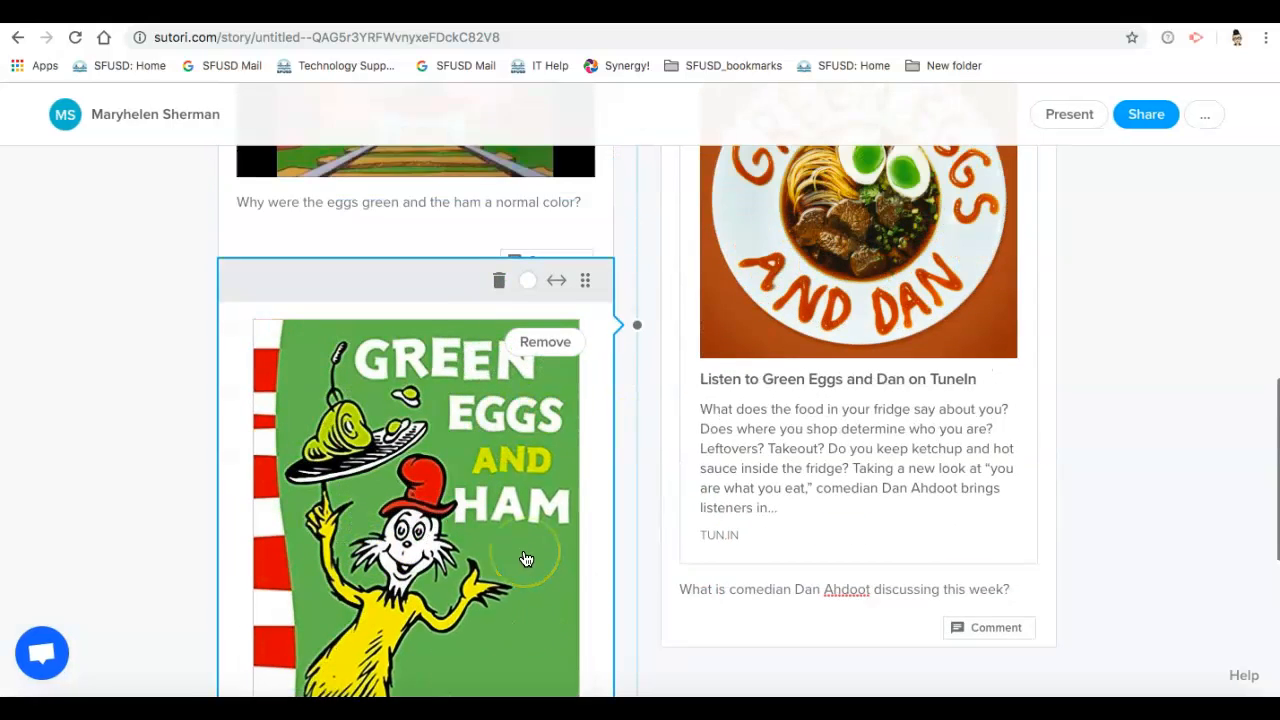
pyautogui.scroll(-4, 525, 558)
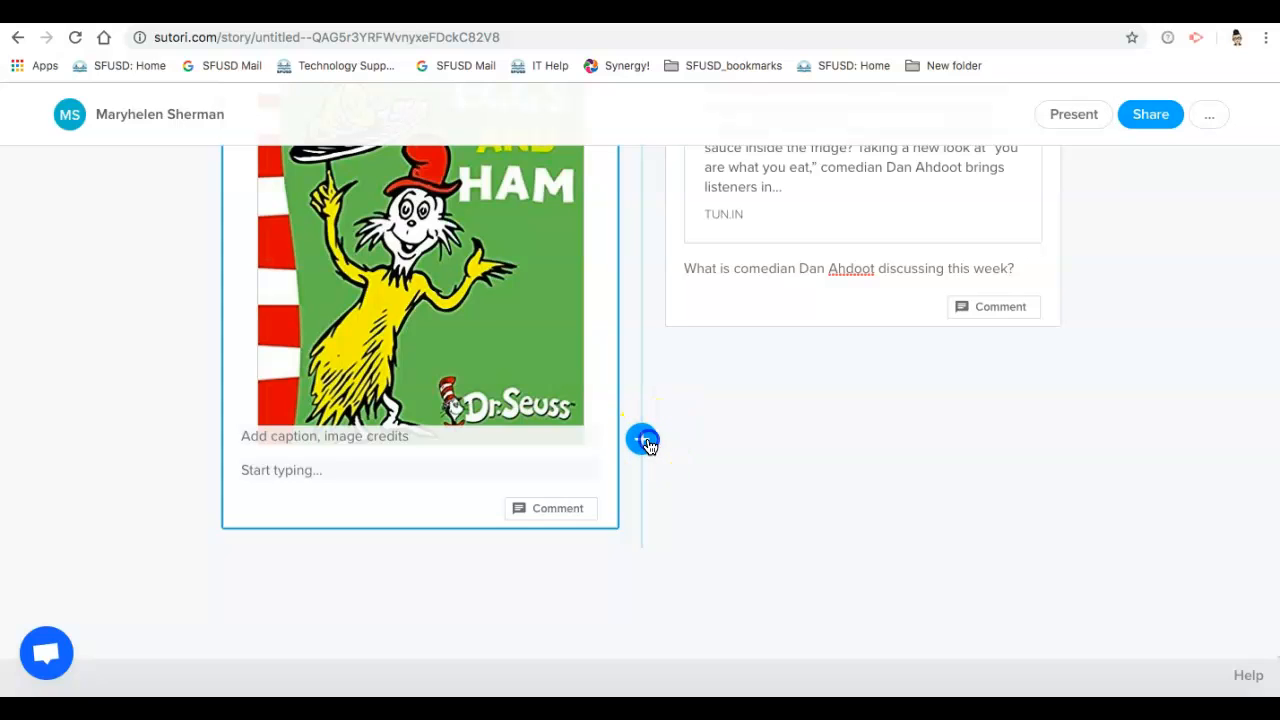
pyautogui.click(643, 440)
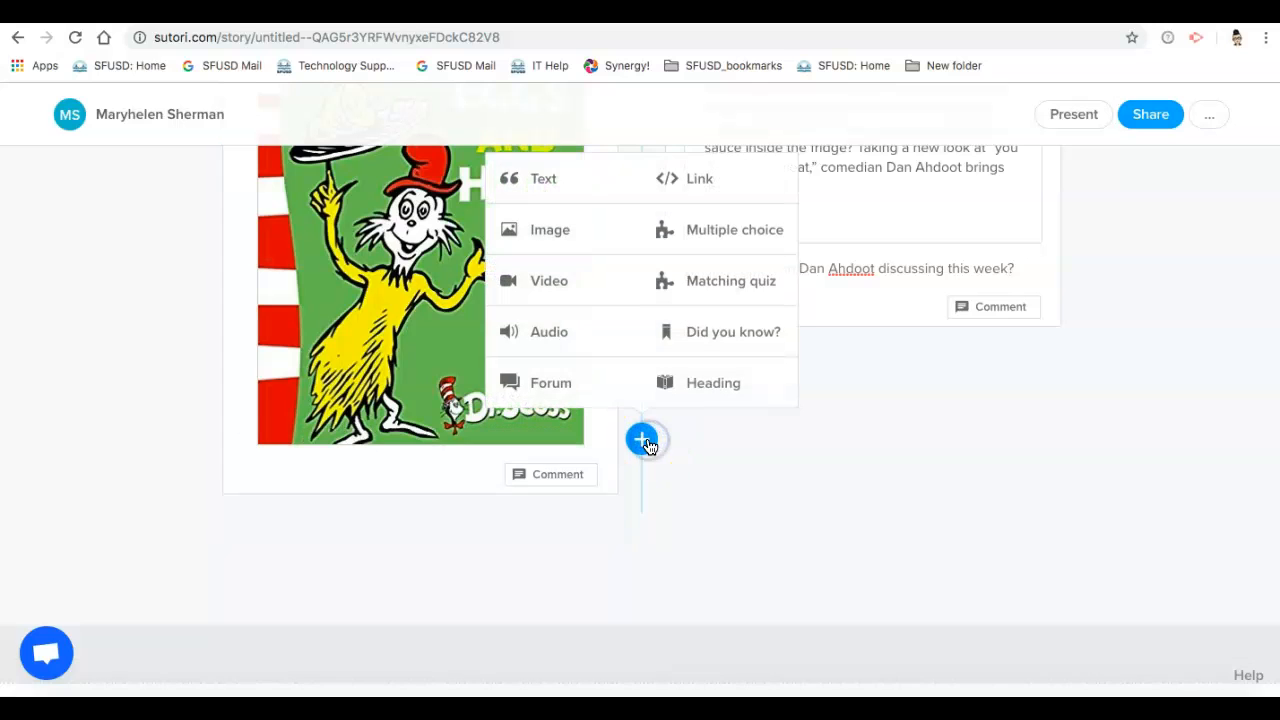
pyautogui.click(568, 230)
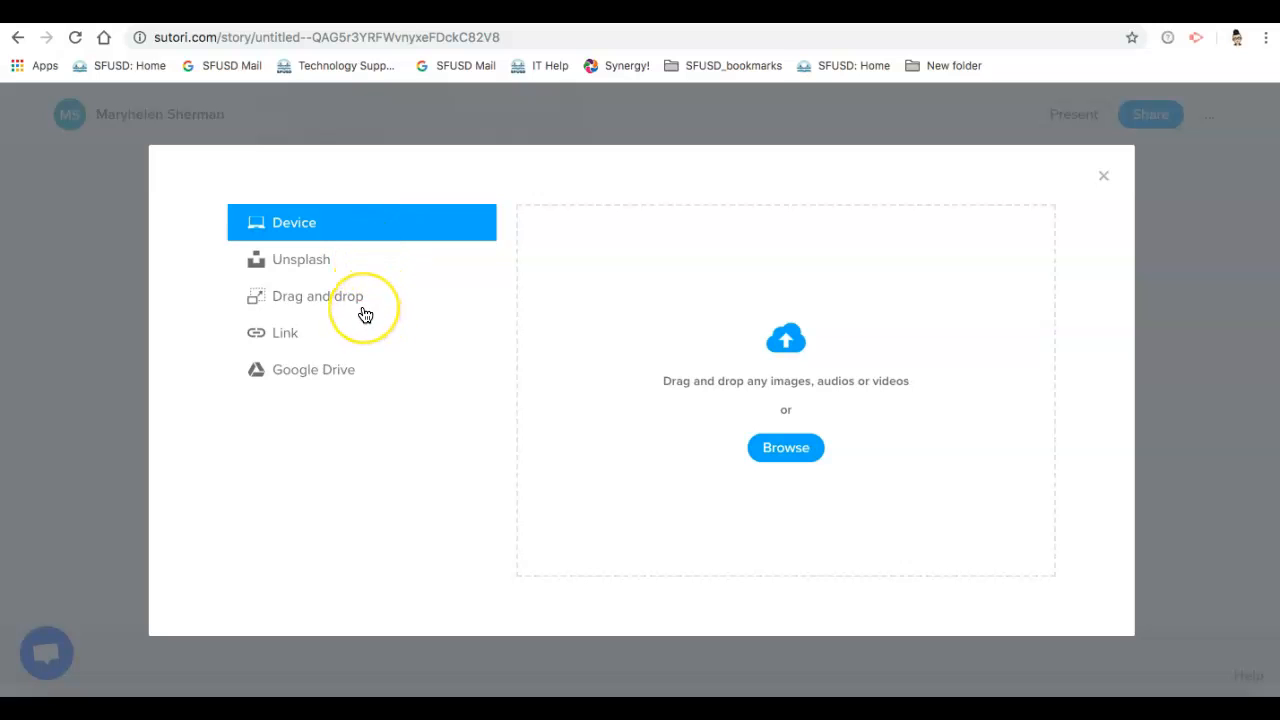
pyautogui.click(342, 346)
pyautogui.click(1104, 180)
pyautogui.scroll(2, 812, 435)
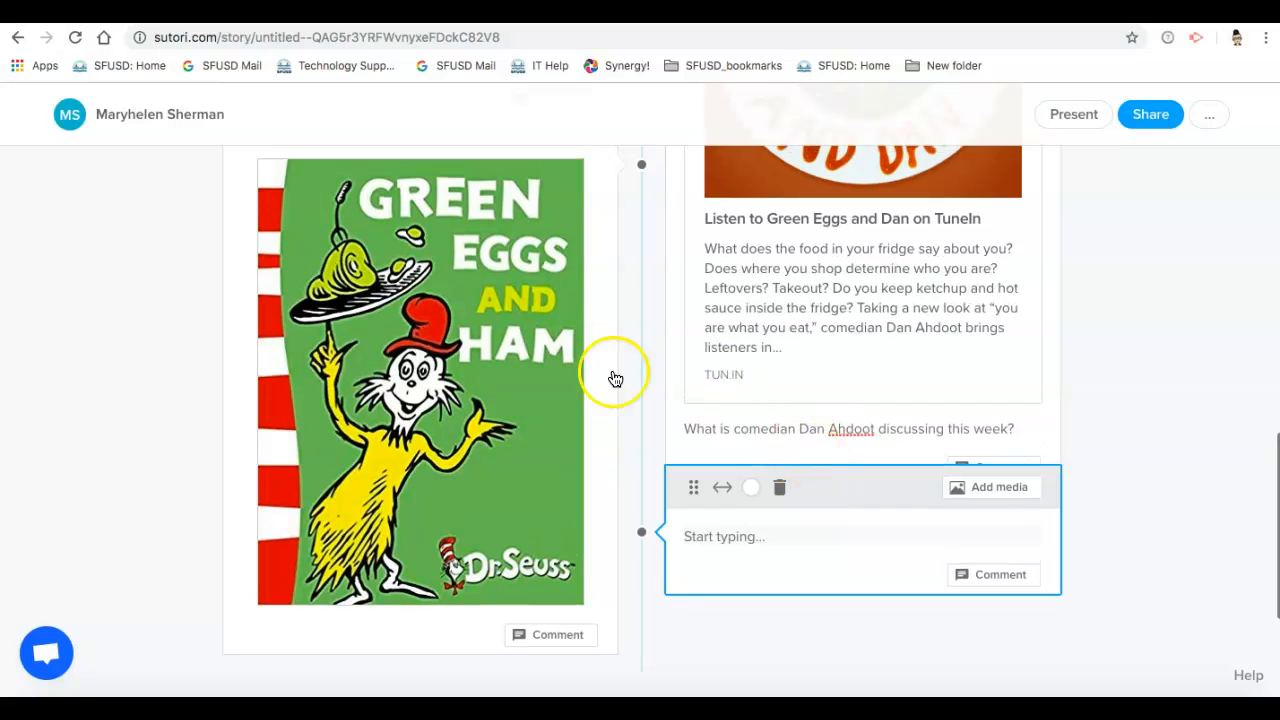
# Step: Open the sharing settings of the Green eggs story and set its visibility to Secret
pyautogui.scroll(4, 820, 508)
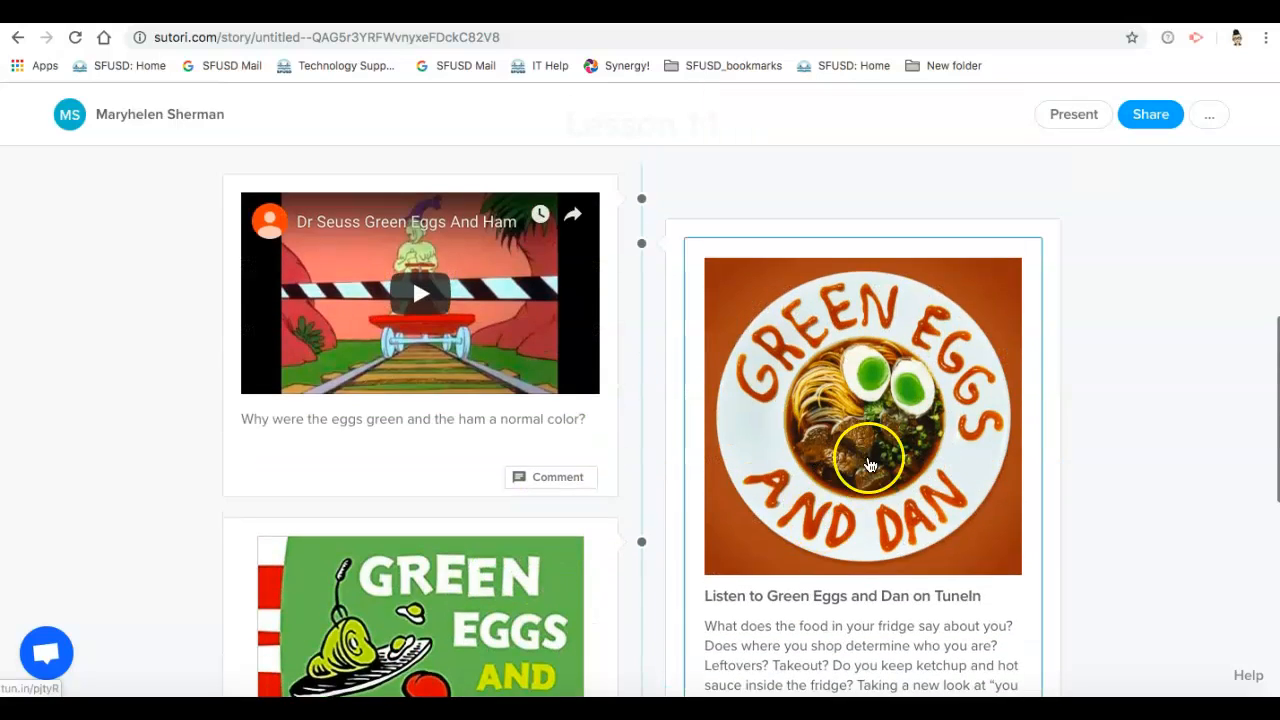
pyautogui.scroll(5, 868, 464)
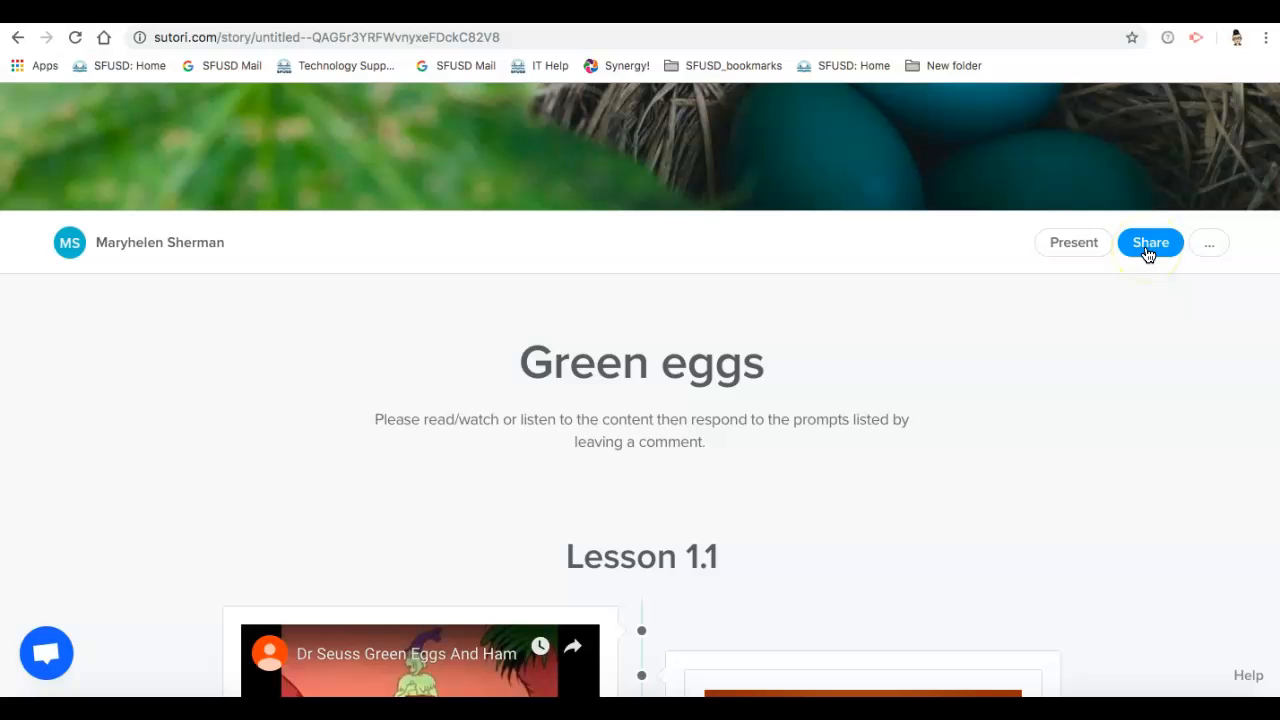
pyautogui.click(1148, 250)
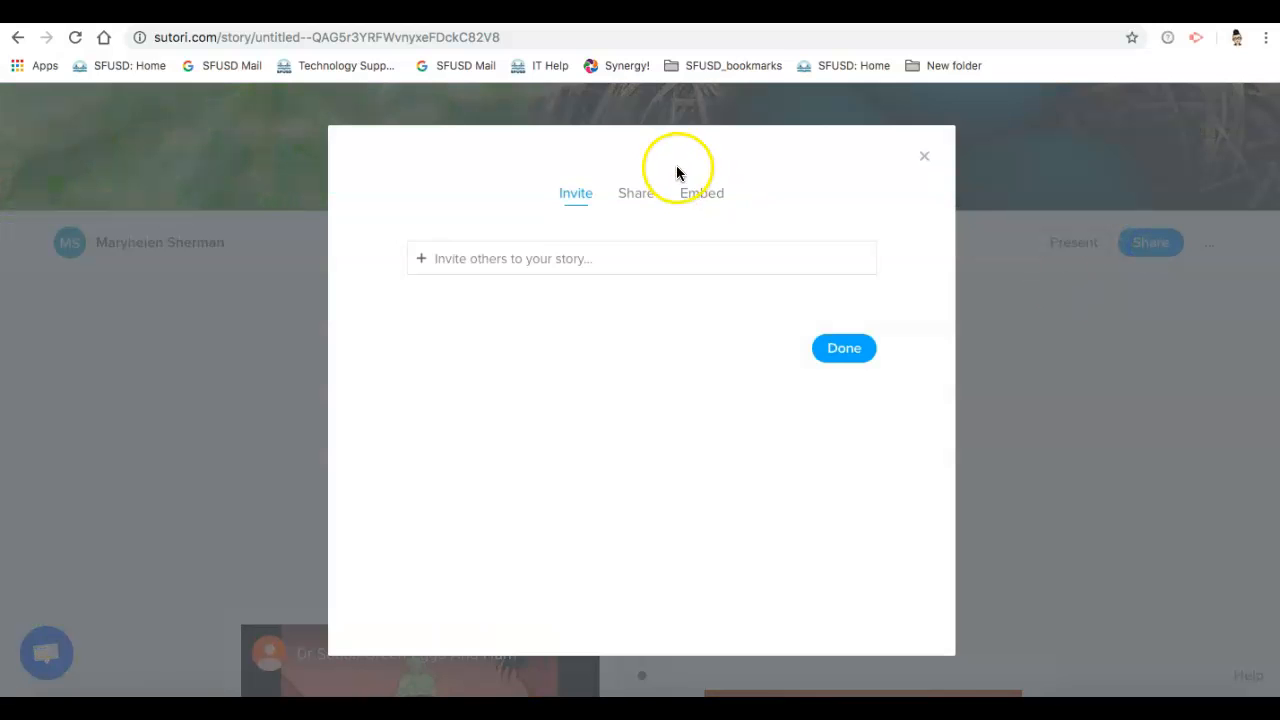
pyautogui.click(645, 201)
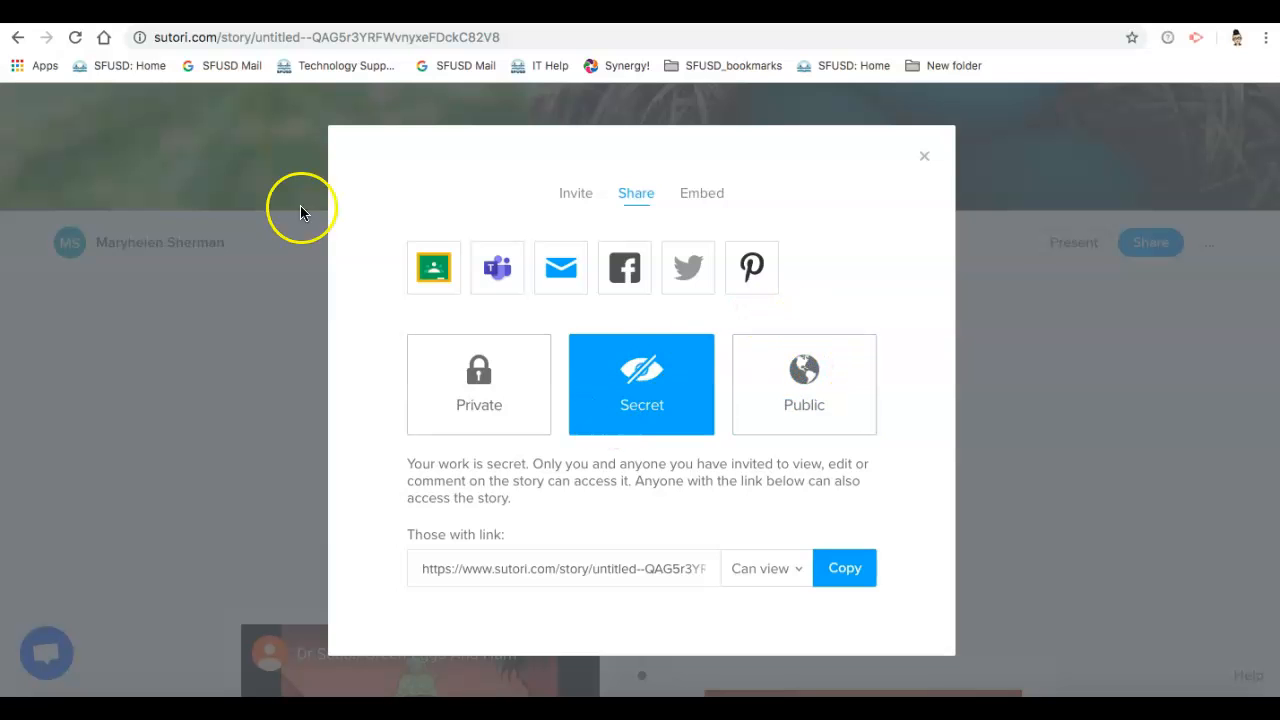
pyautogui.click(450, 410)
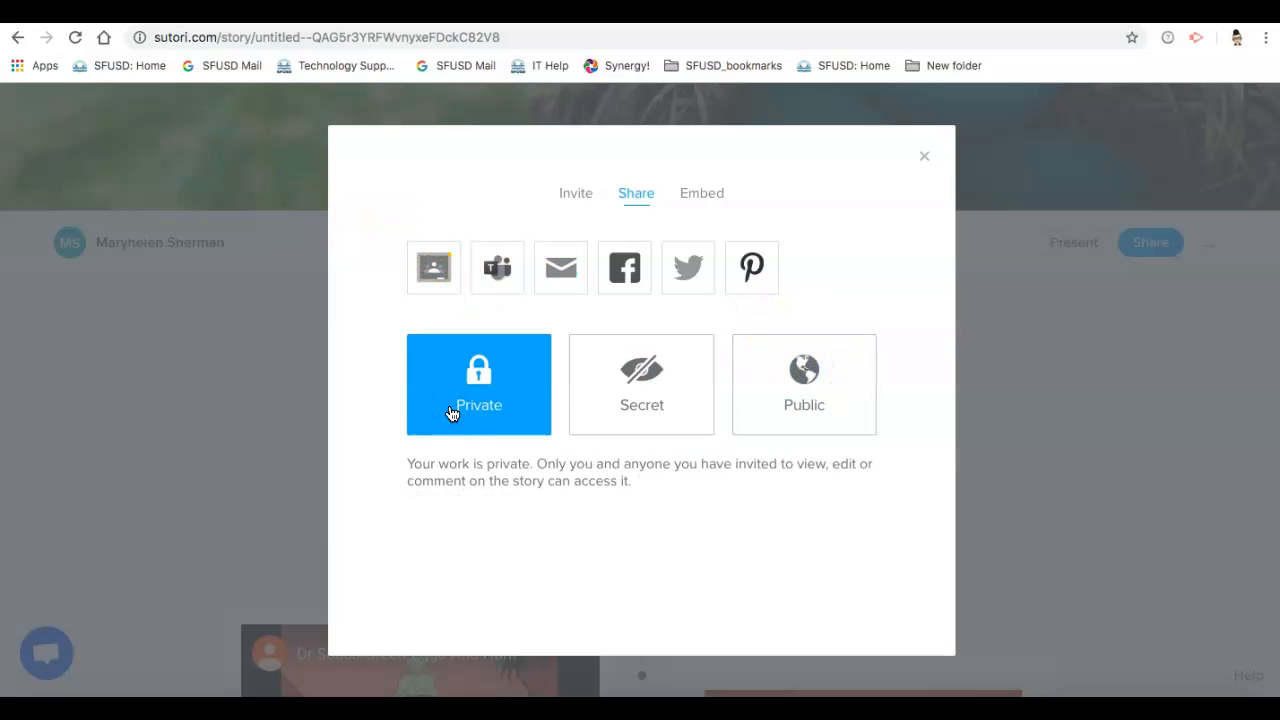
pyautogui.click(637, 421)
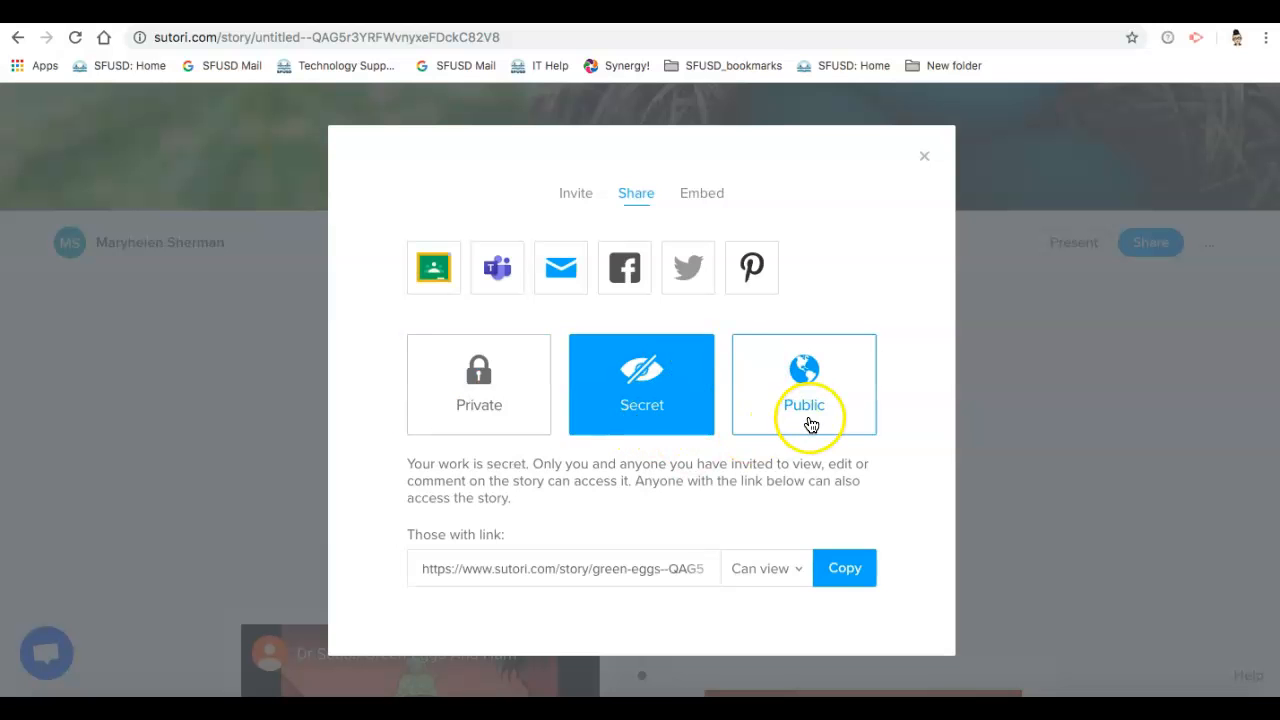
# Step: Set the share link's permission to "Can view & comment"
pyautogui.click(760, 569)
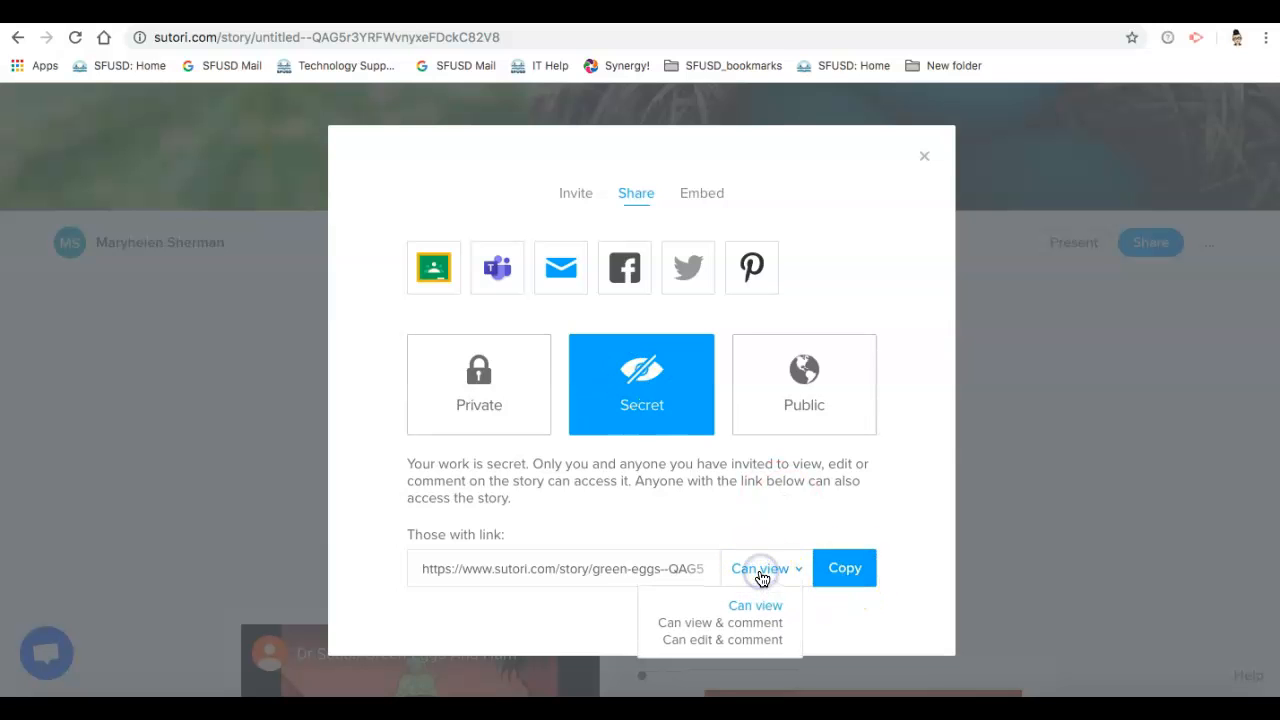
pyautogui.click(758, 648)
pyautogui.click(757, 626)
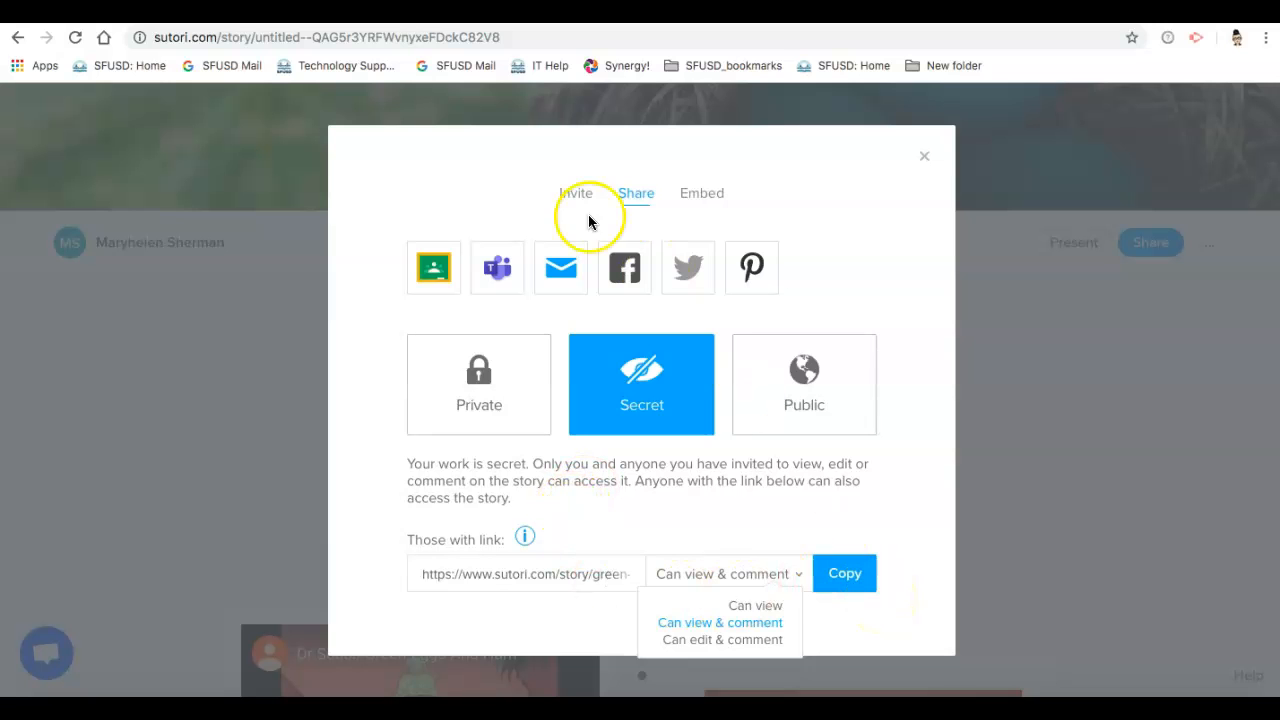
# Step: Examine the Google Classroom sharing actions for the class 10th grade Humanities C without posting, and close the story's sharing settings
pyautogui.click(433, 272)
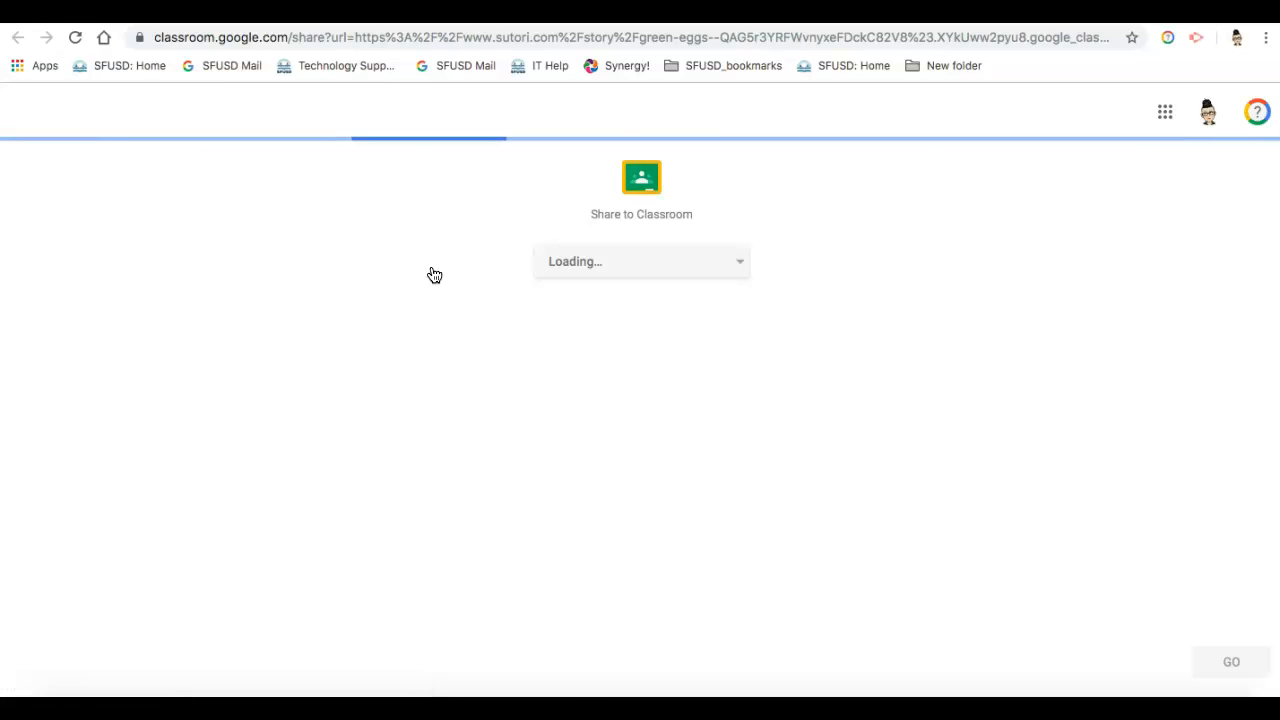
pyautogui.click(594, 270)
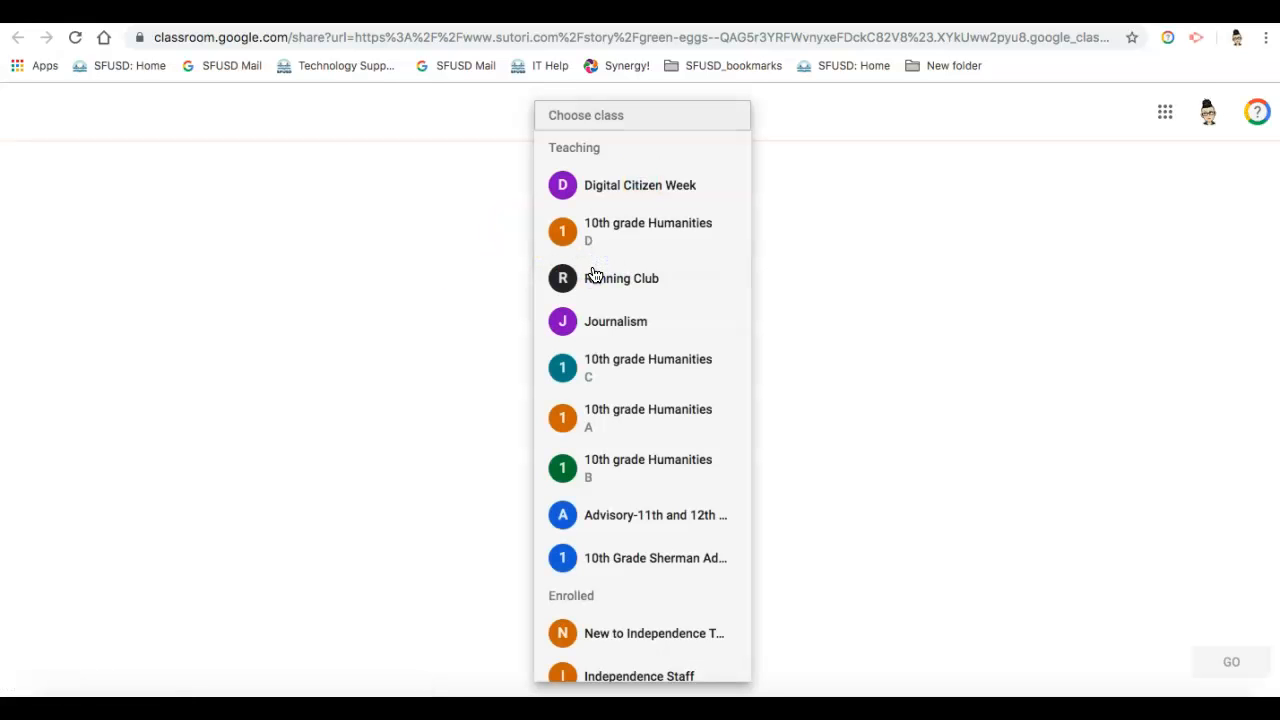
pyautogui.click(623, 362)
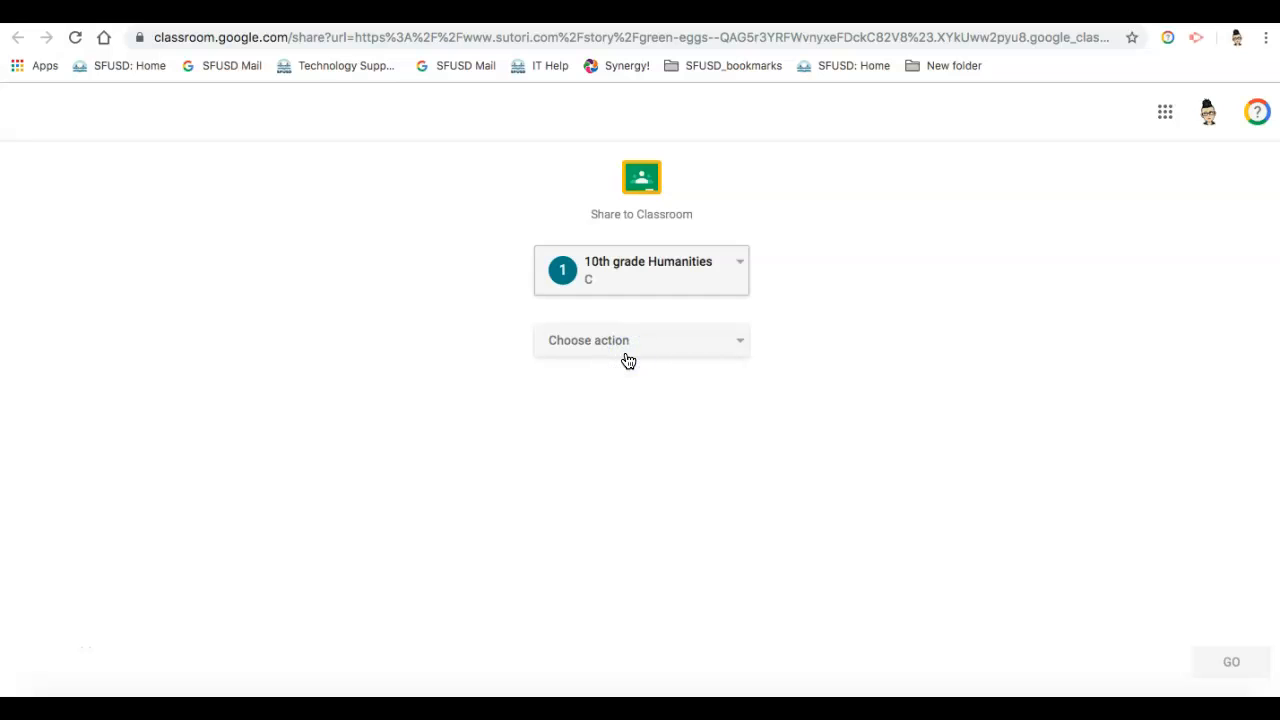
pyautogui.click(627, 355)
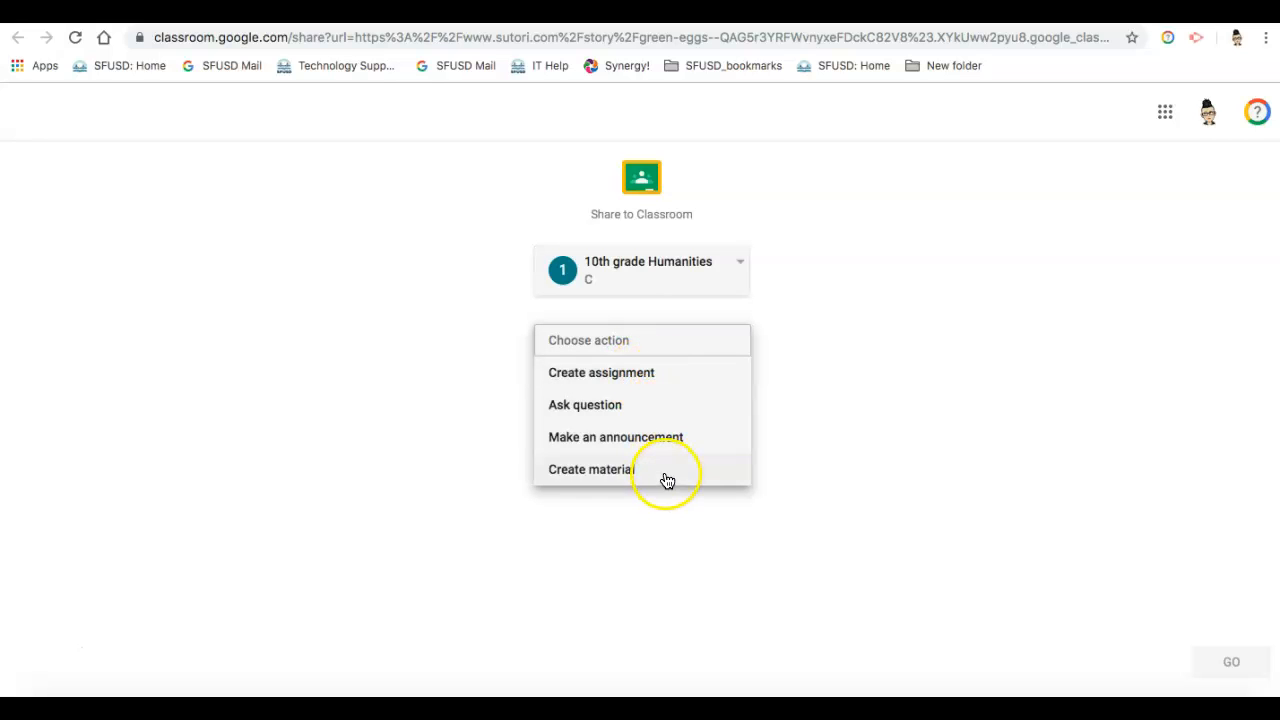
pyautogui.click(868, 228)
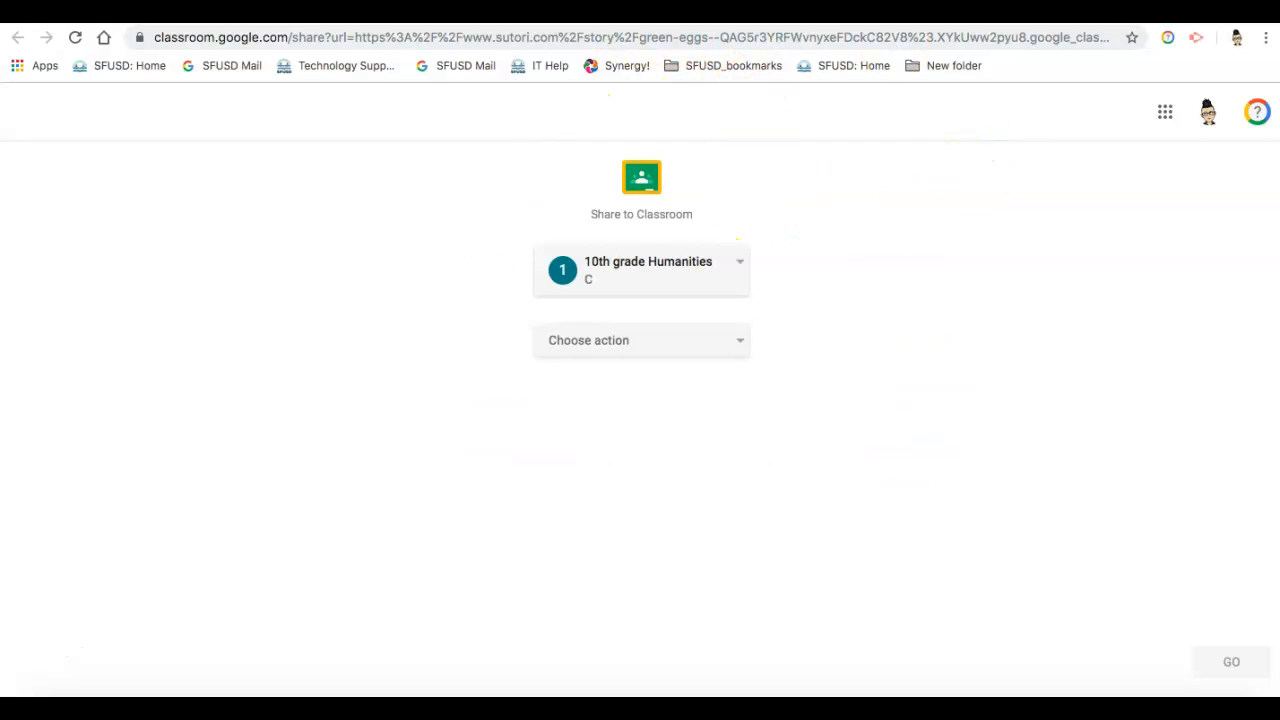
pyautogui.click(650, 12)
pyautogui.click(928, 158)
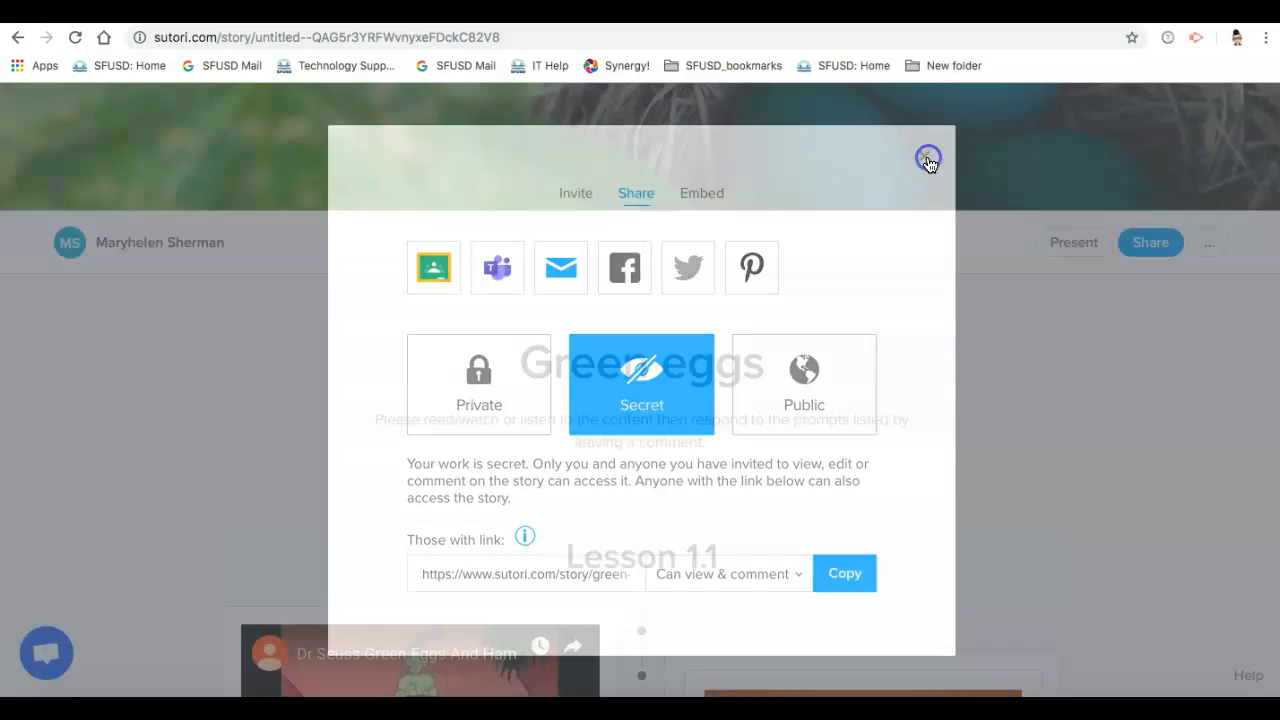
# Step: Open the student list and view the stories of one of the listed students
pyautogui.scroll(5, 979, 357)
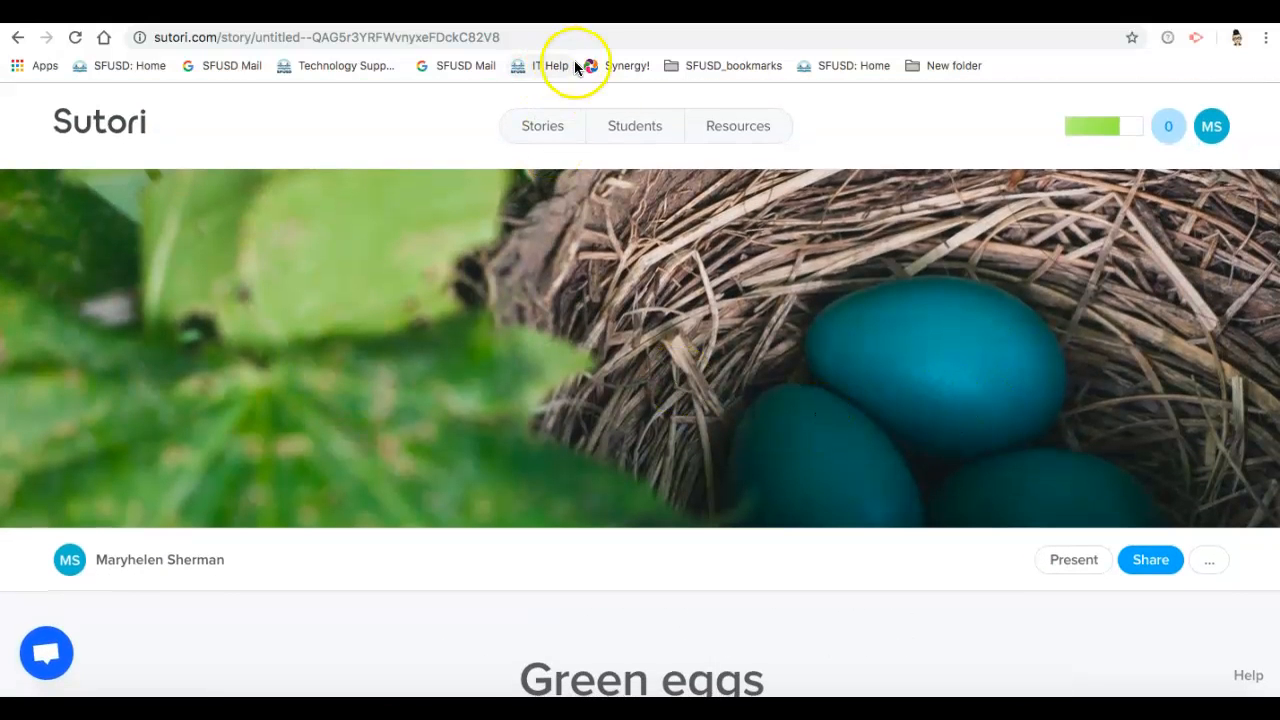
pyautogui.click(626, 131)
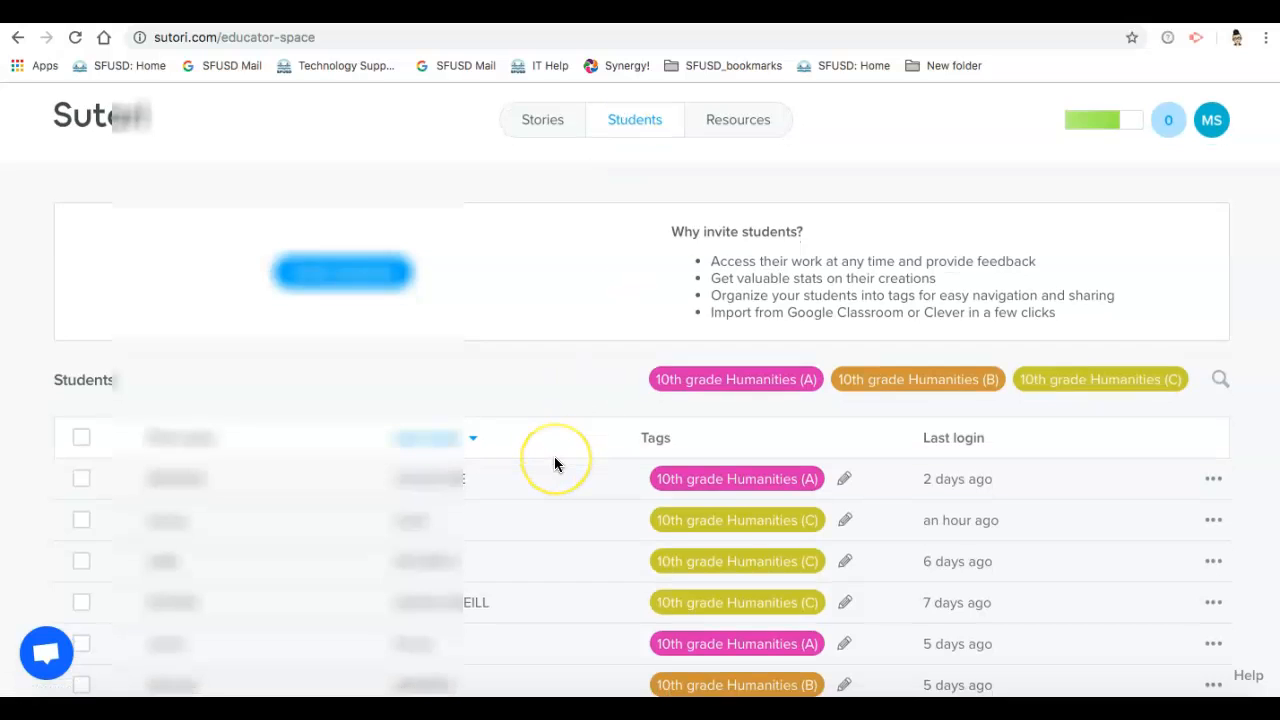
pyautogui.scroll(-5, 554, 457)
pyautogui.click(668, 388)
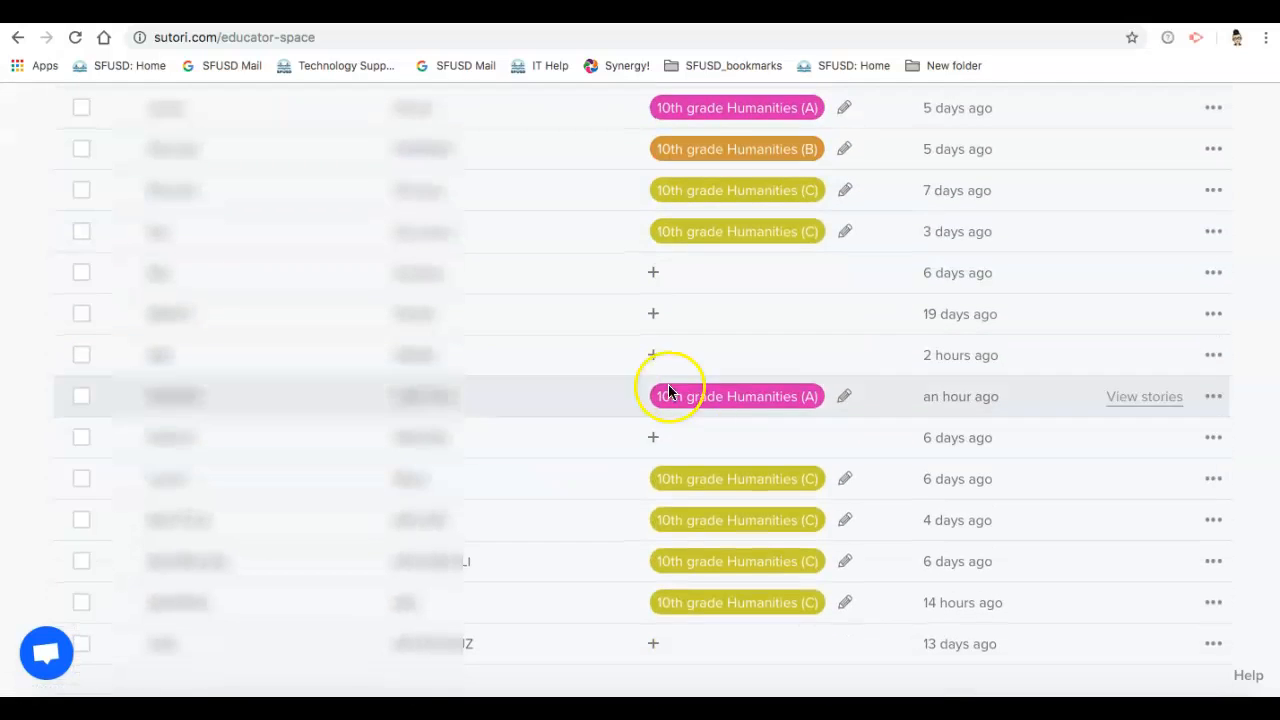
pyautogui.scroll(-1, 559, 591)
pyautogui.scroll(-3, 559, 591)
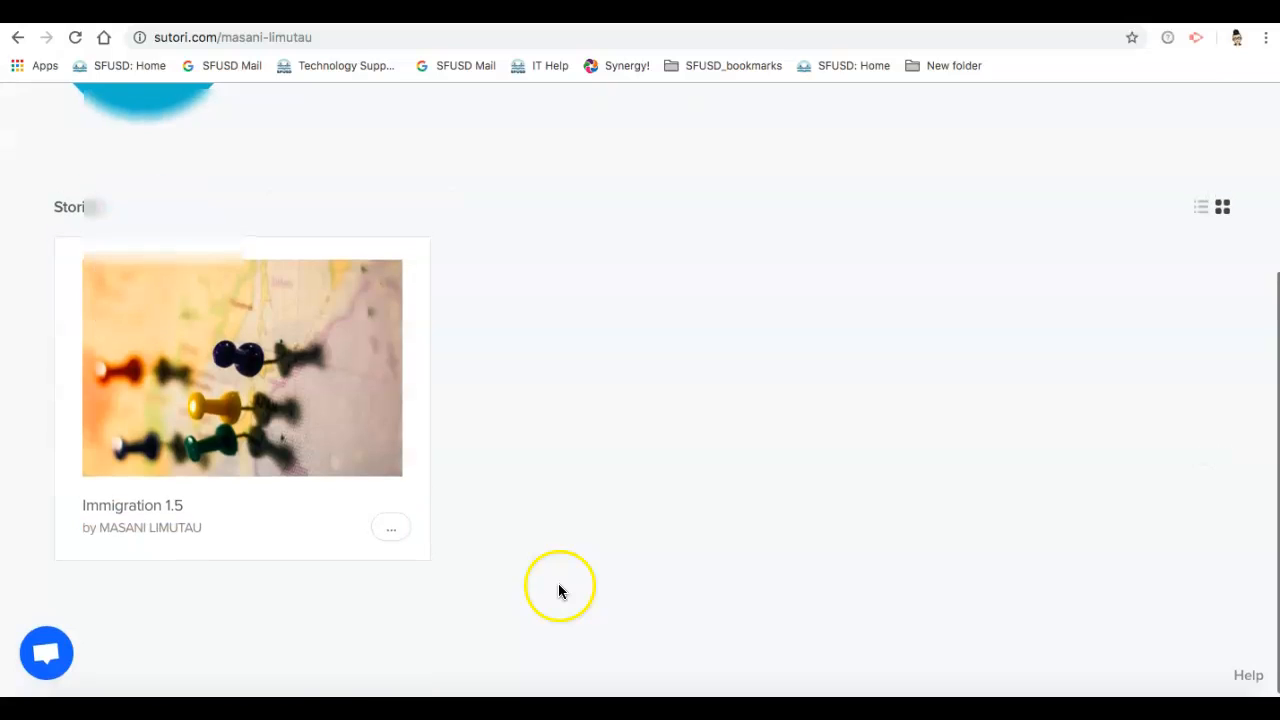
# Step: Open the student's "Immigration 1.5" story and look through its instructions and items
pyautogui.click(126, 459)
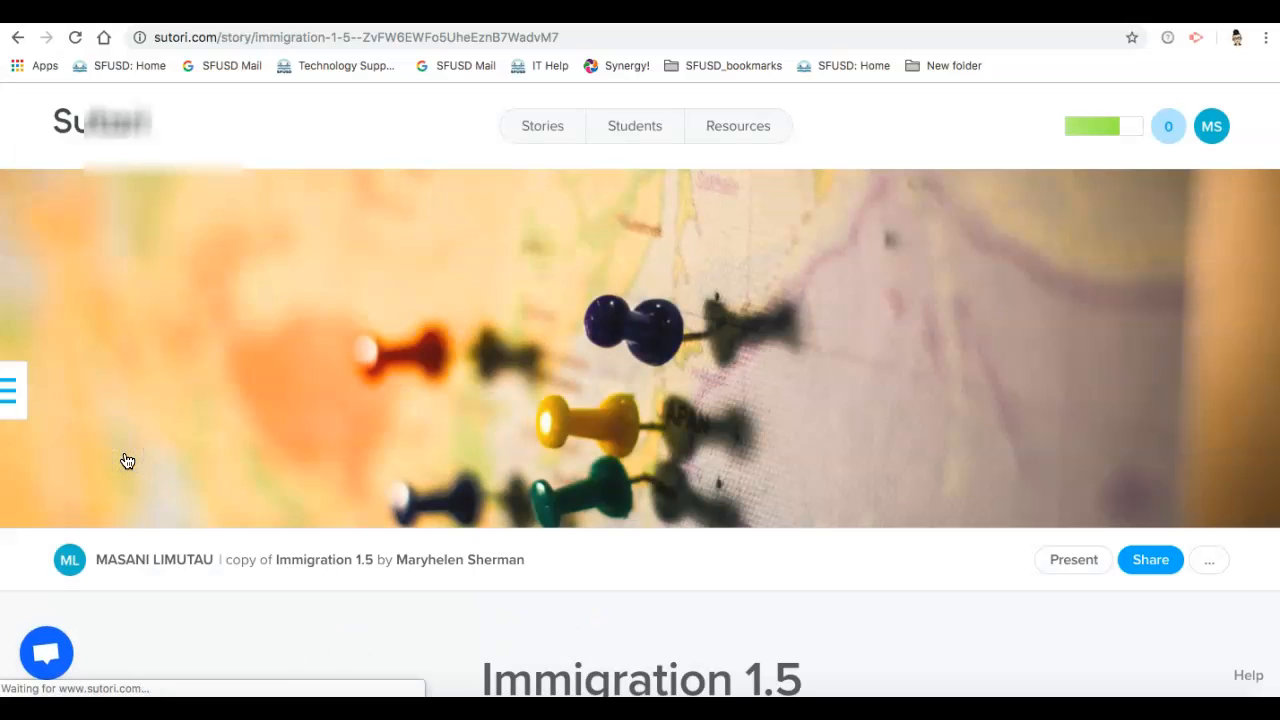
pyautogui.scroll(-4, 127, 460)
pyautogui.scroll(-10, 127, 460)
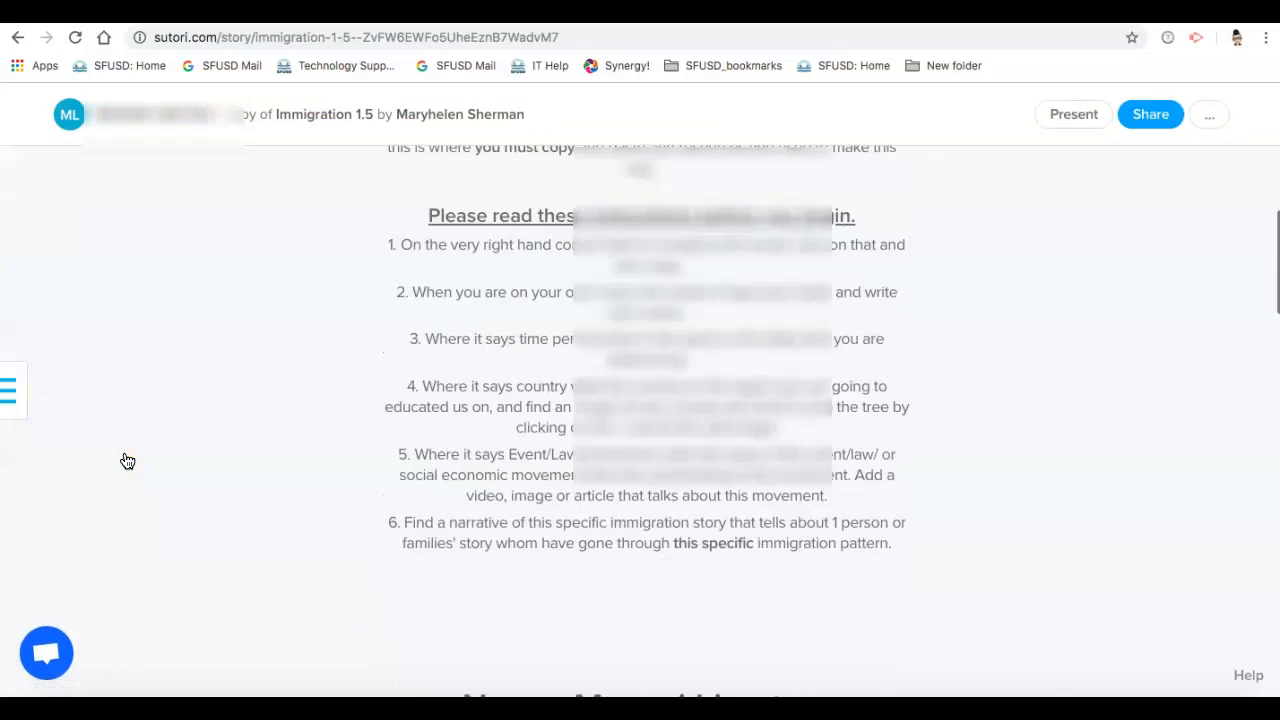
pyautogui.scroll(-6, 127, 460)
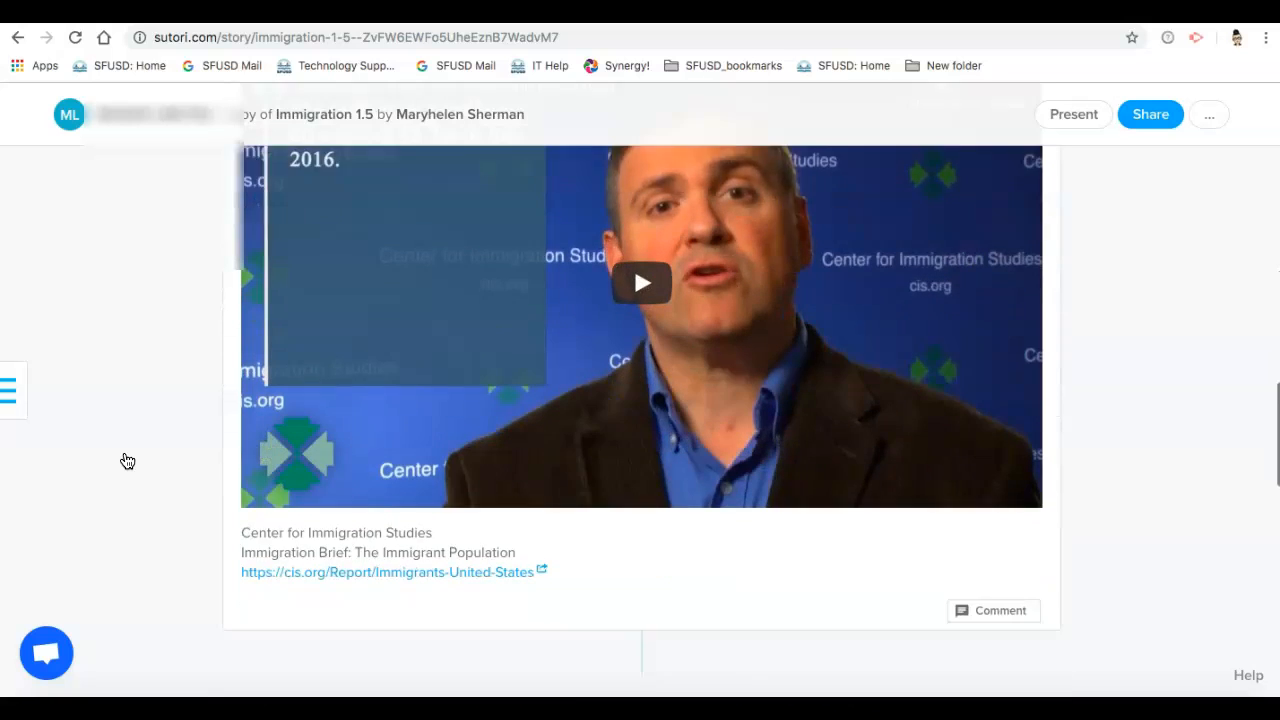
pyautogui.scroll(-3, 127, 457)
pyautogui.scroll(15, 127, 457)
pyautogui.scroll(1, 127, 457)
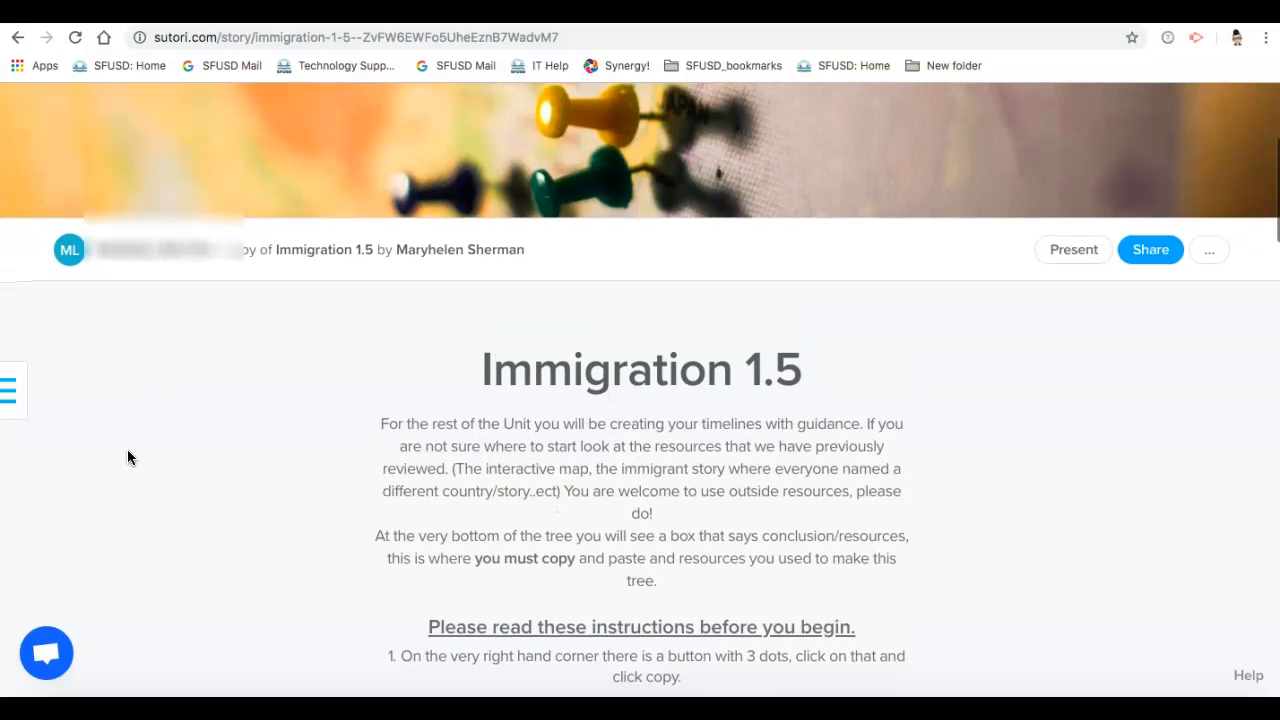
# Step: Review the student story's statistics for overview, times, quizzes and comments, and close them
pyautogui.click(1211, 251)
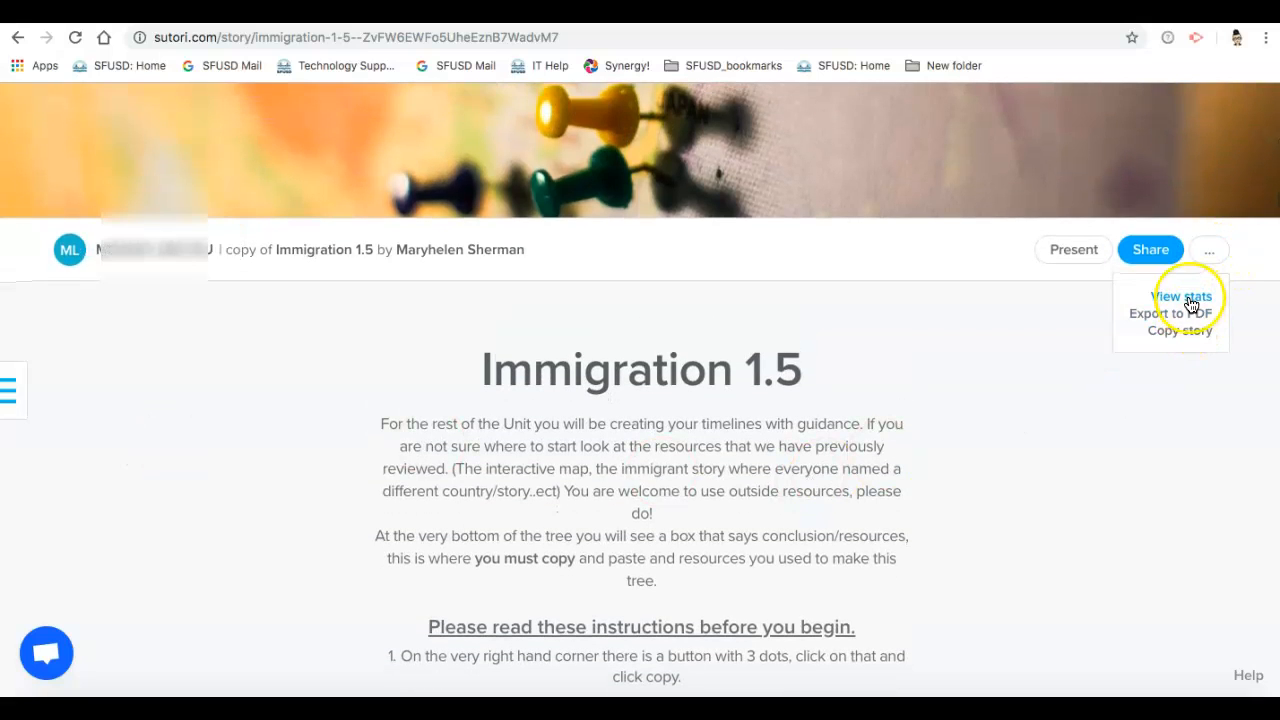
pyautogui.click(1192, 300)
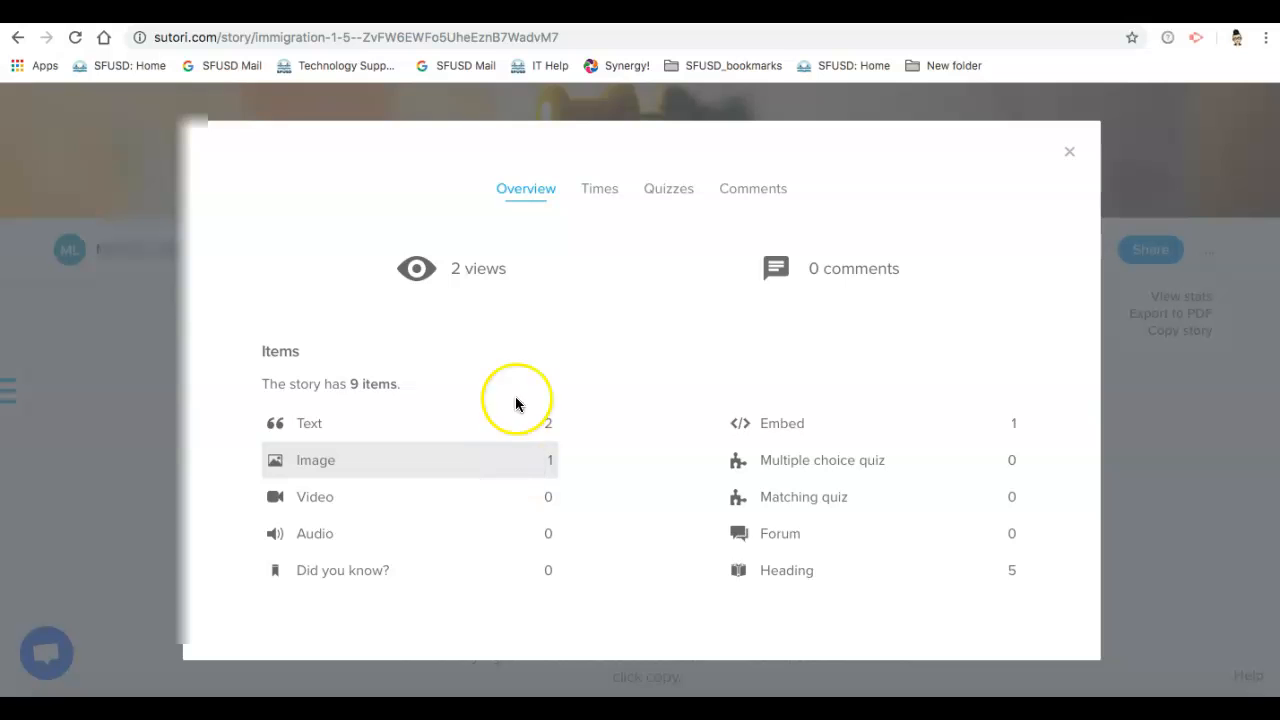
pyautogui.click(599, 188)
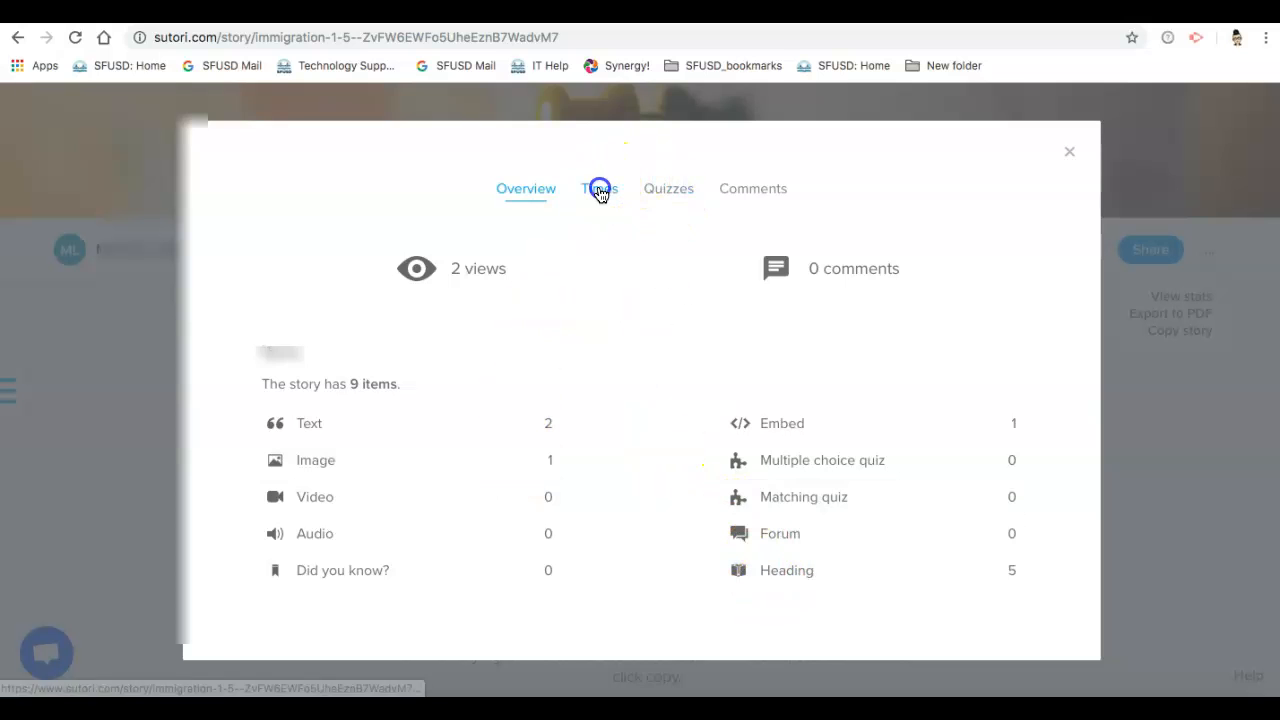
pyautogui.moveTo(613, 423)
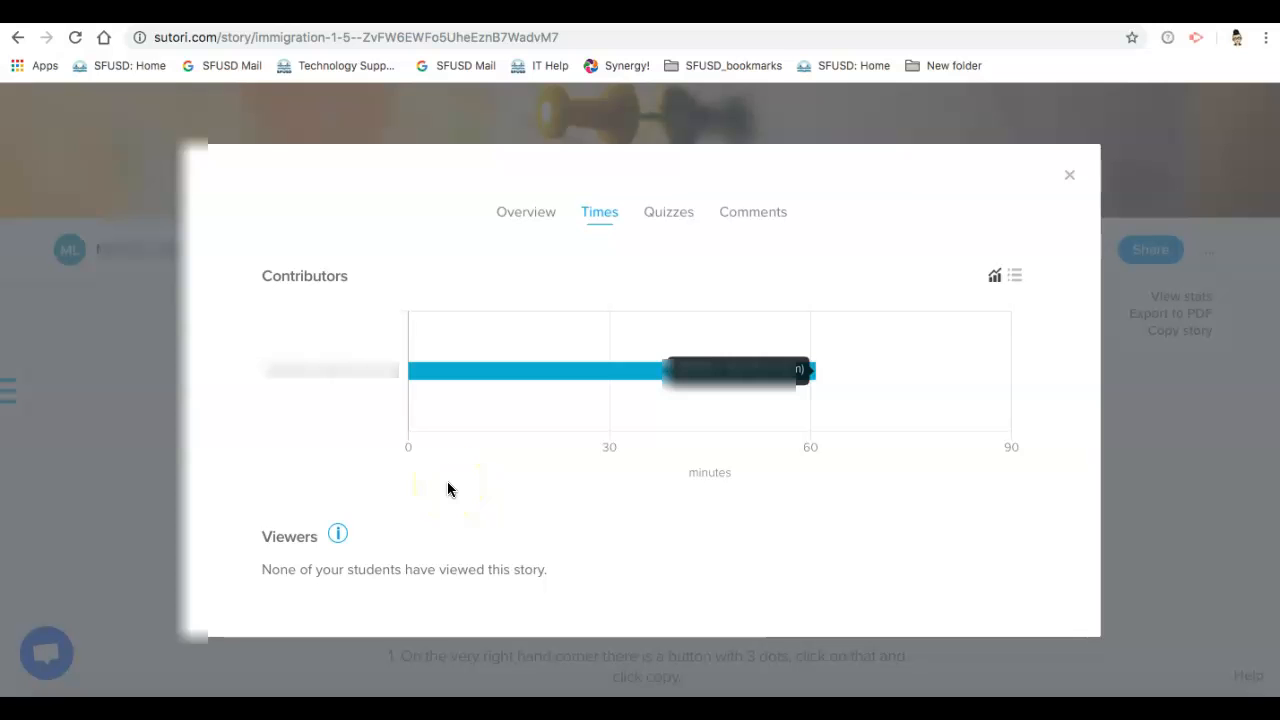
pyautogui.click(666, 212)
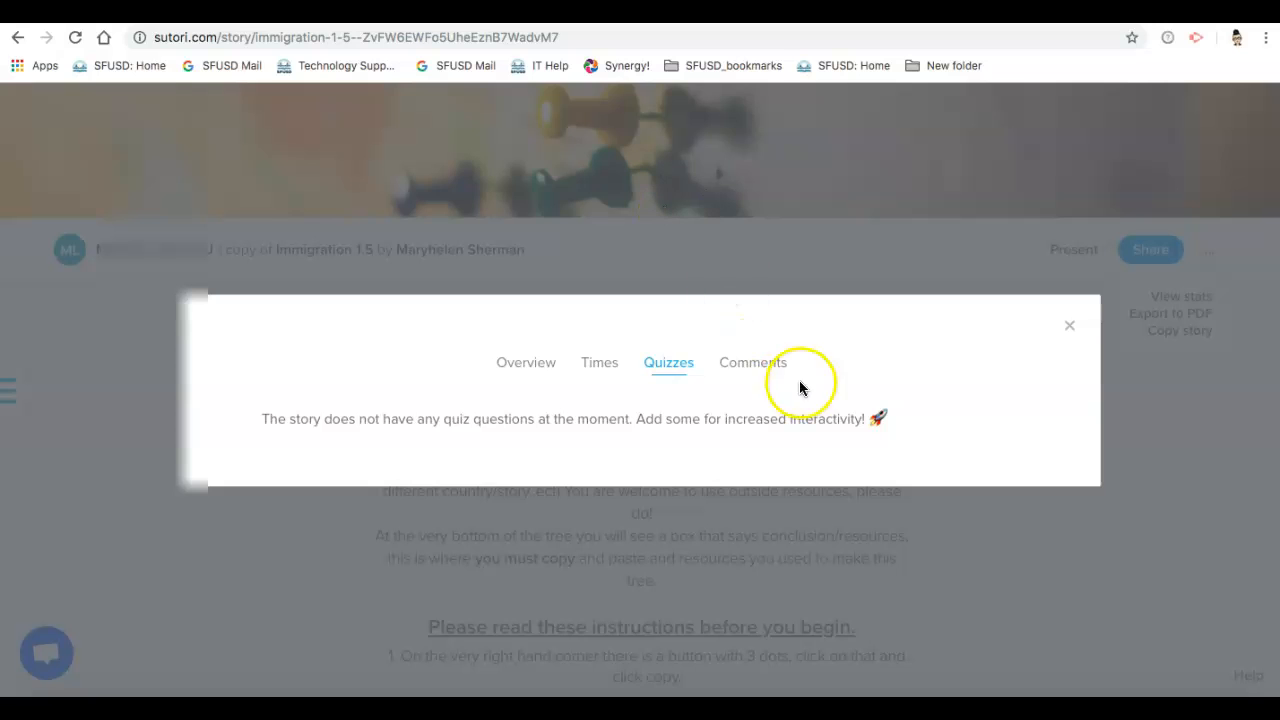
pyautogui.click(765, 376)
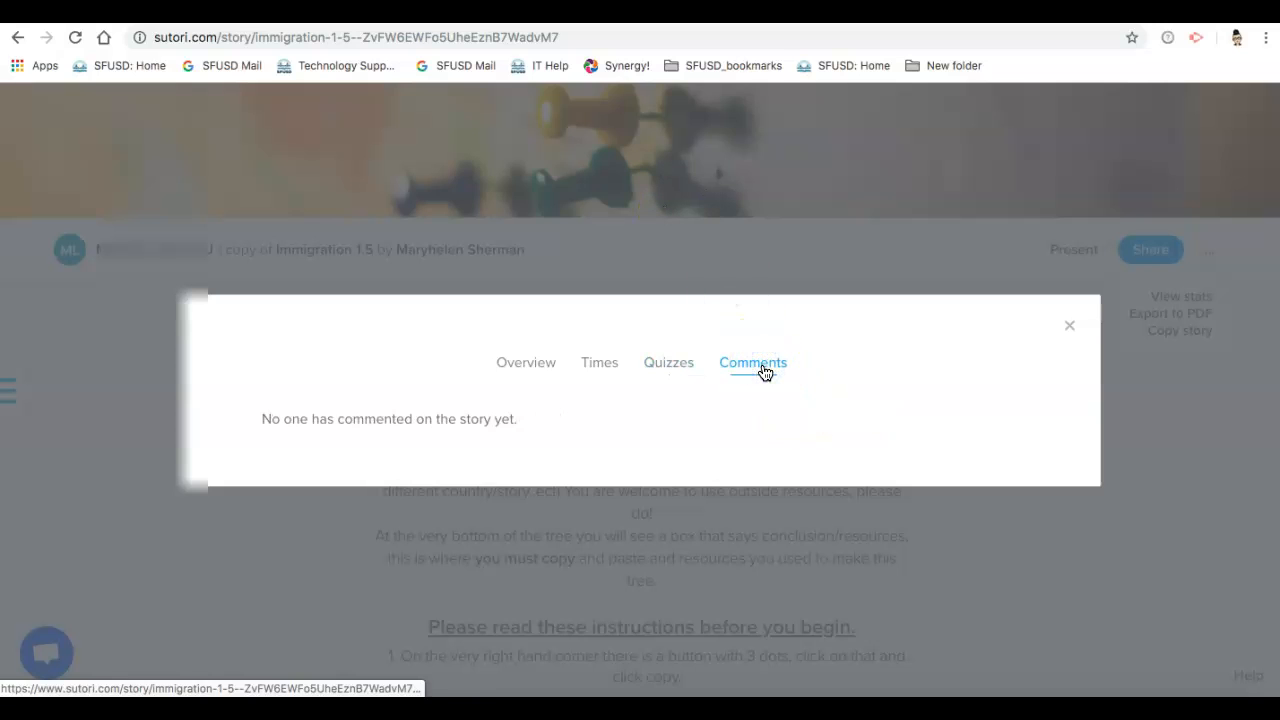
pyautogui.click(1069, 326)
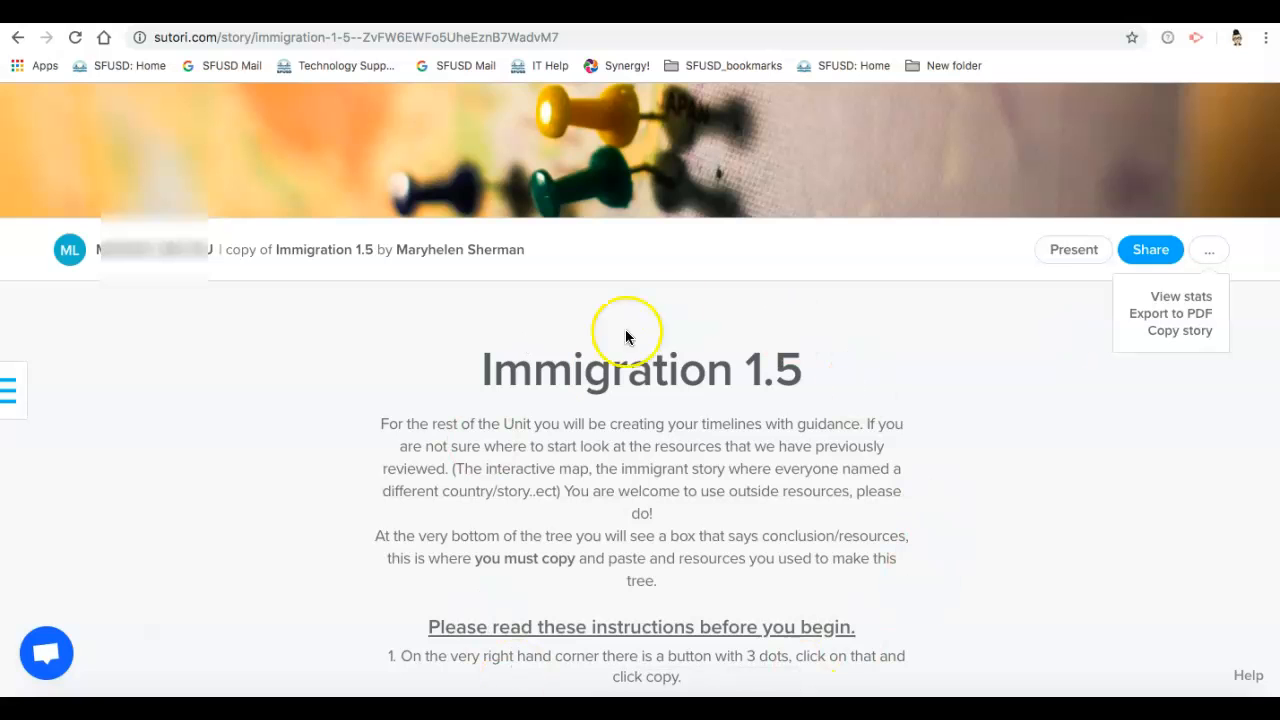
# Step: Return to the overview of all stories and reopen the "Green eggs" story
pyautogui.scroll(3, 686, 540)
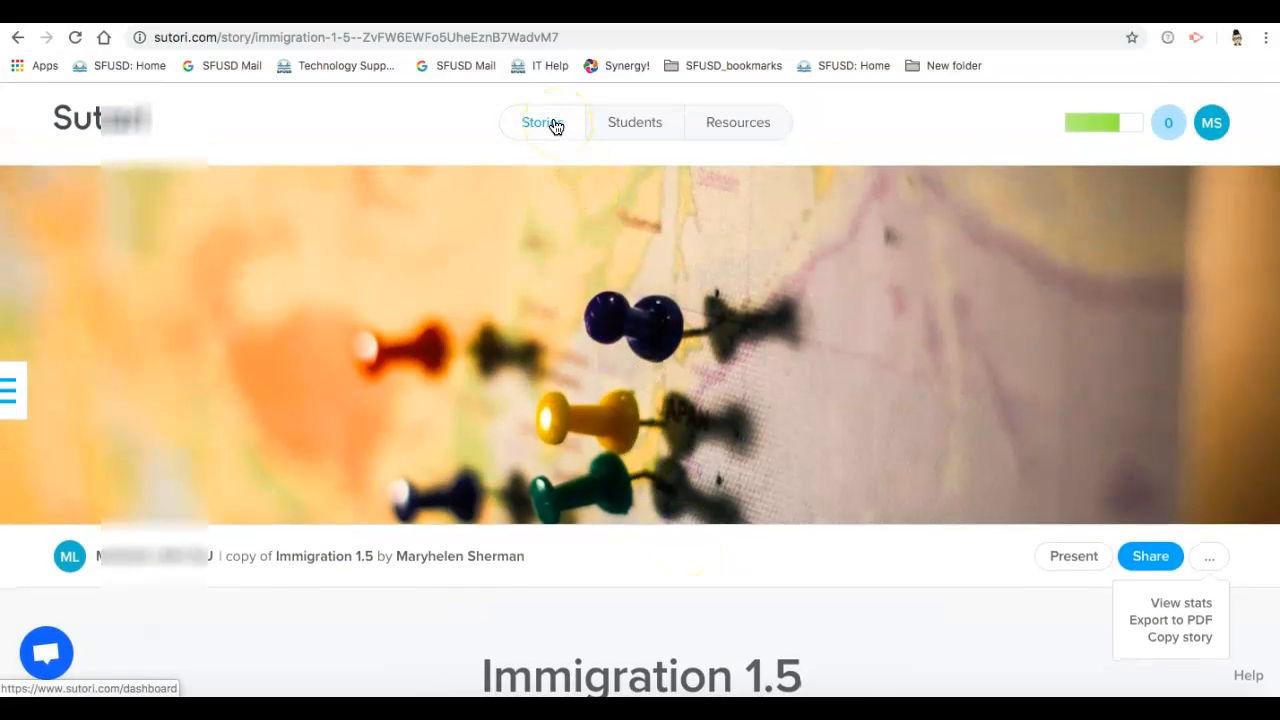
pyautogui.click(555, 124)
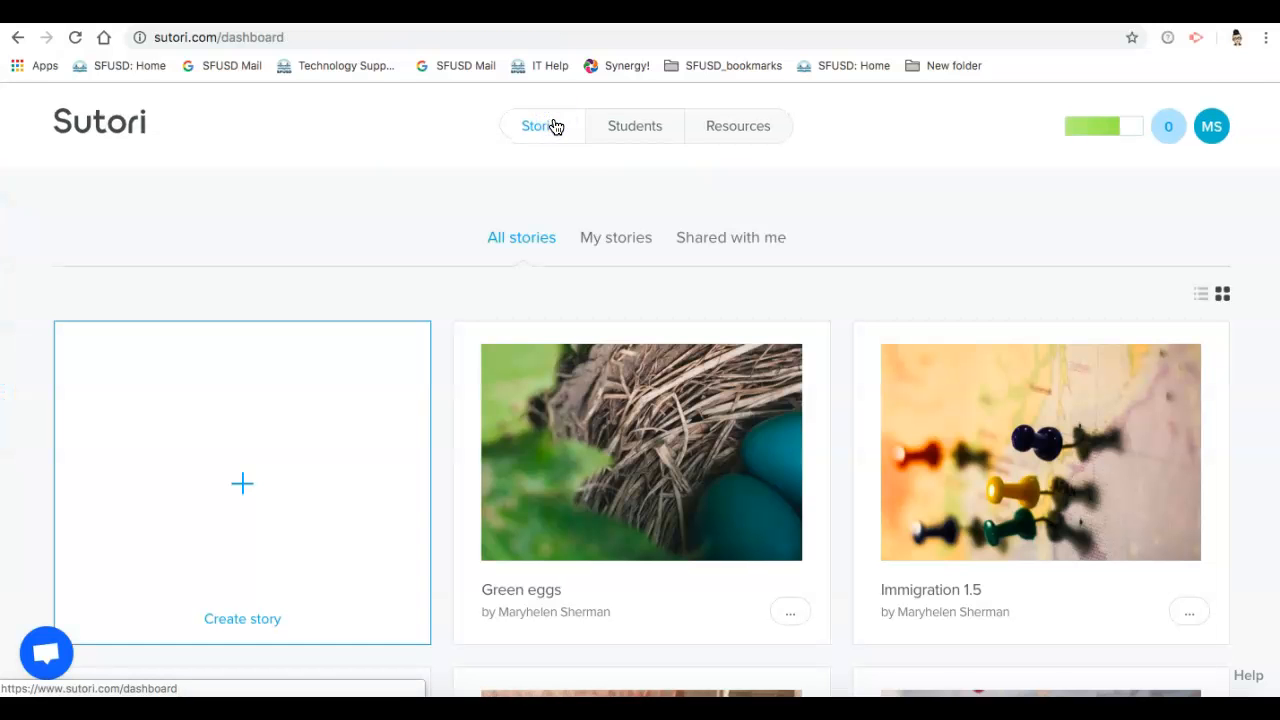
pyautogui.click(585, 614)
pyautogui.click(546, 128)
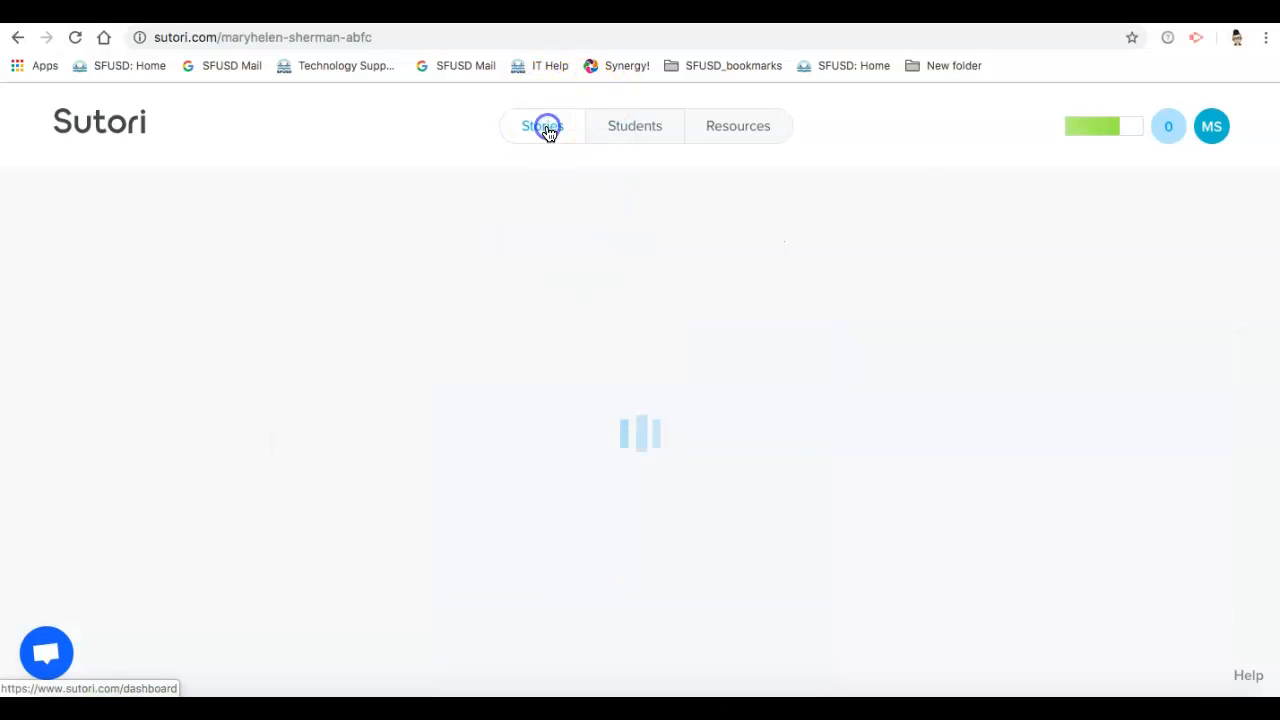
pyautogui.click(790, 612)
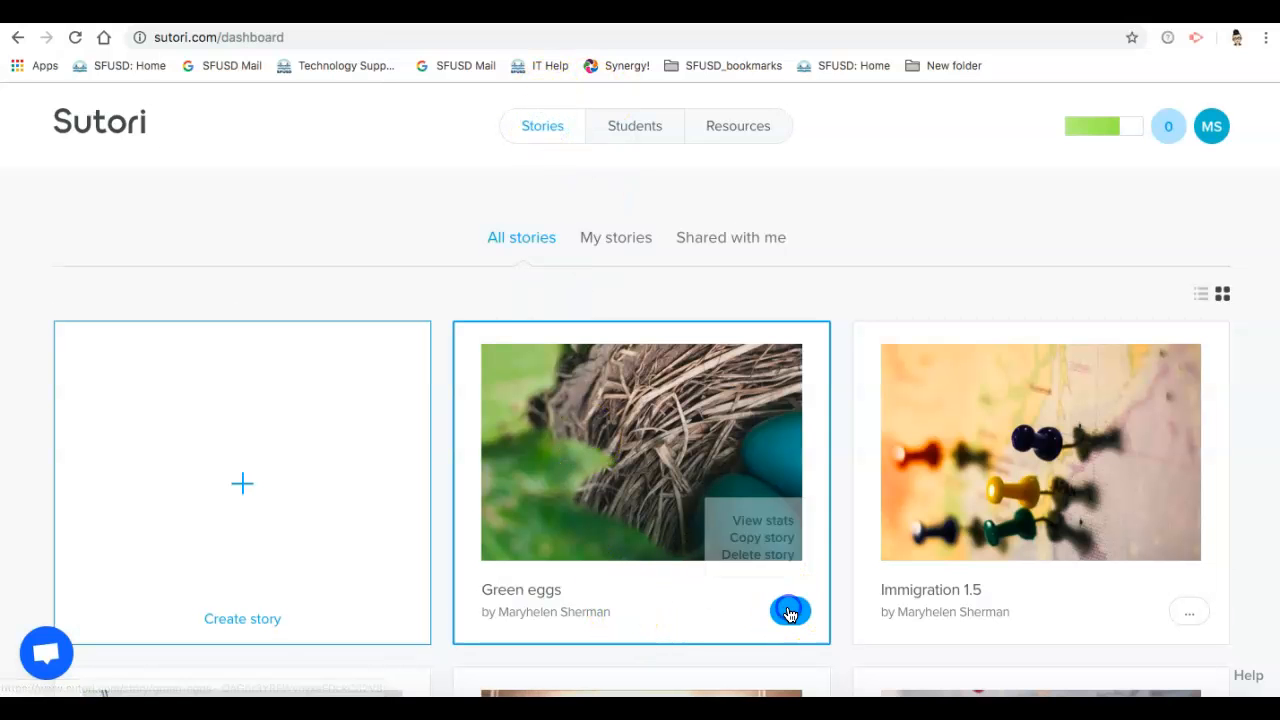
pyautogui.click(647, 610)
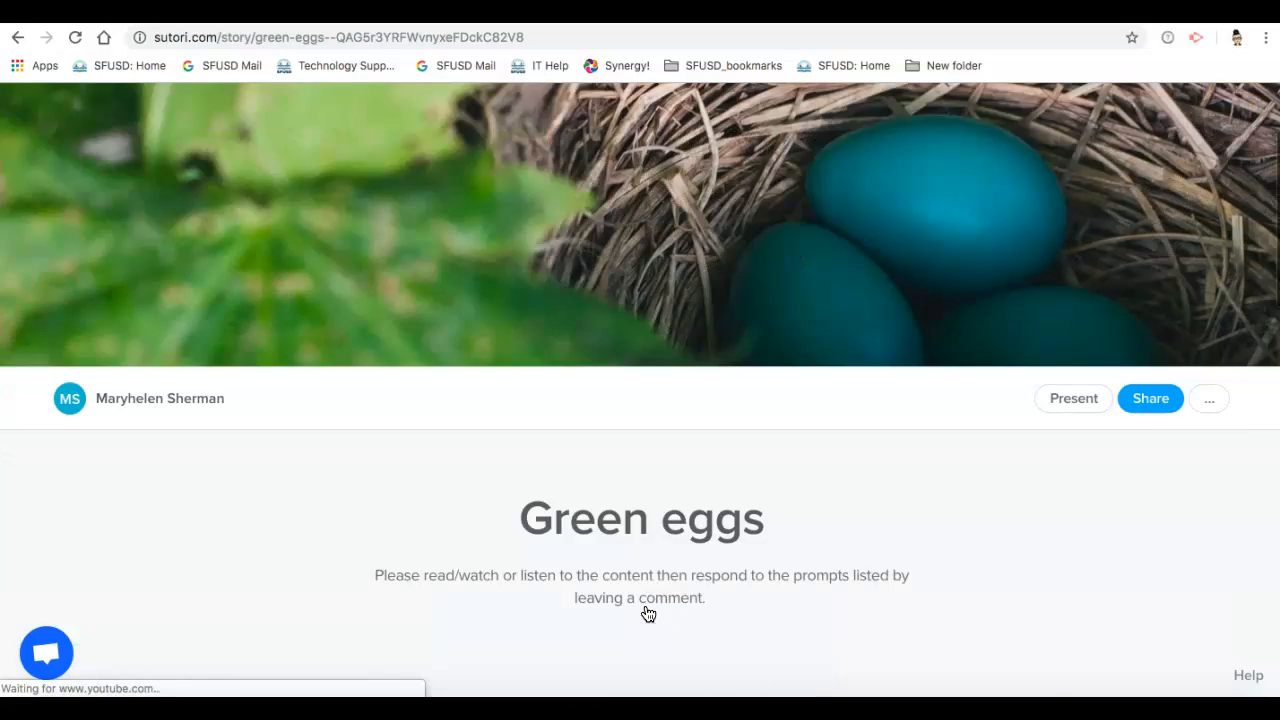
# Step: Look through the item types that can be added at the end of the "Green eggs" story, without adding one
pyautogui.scroll(-10, 647, 612)
pyautogui.click(645, 646)
pyautogui.scroll(-1, 647, 650)
pyautogui.click(641, 578)
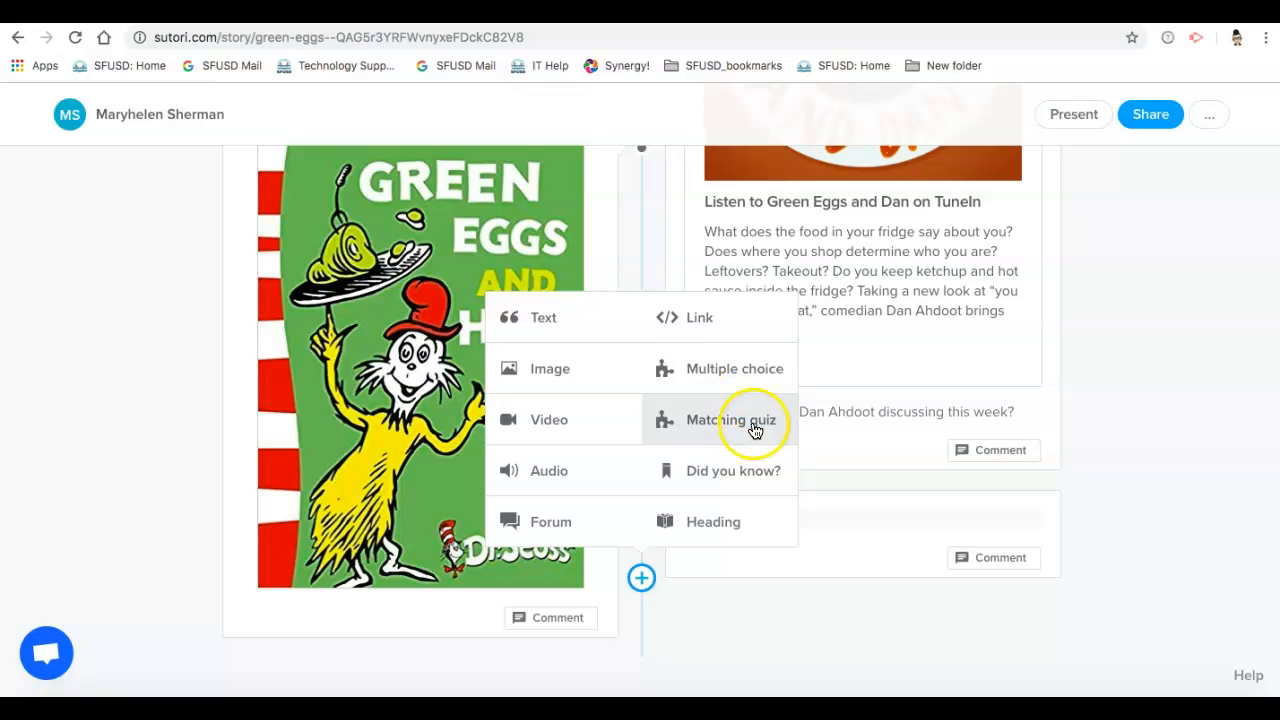
pyautogui.click(1130, 321)
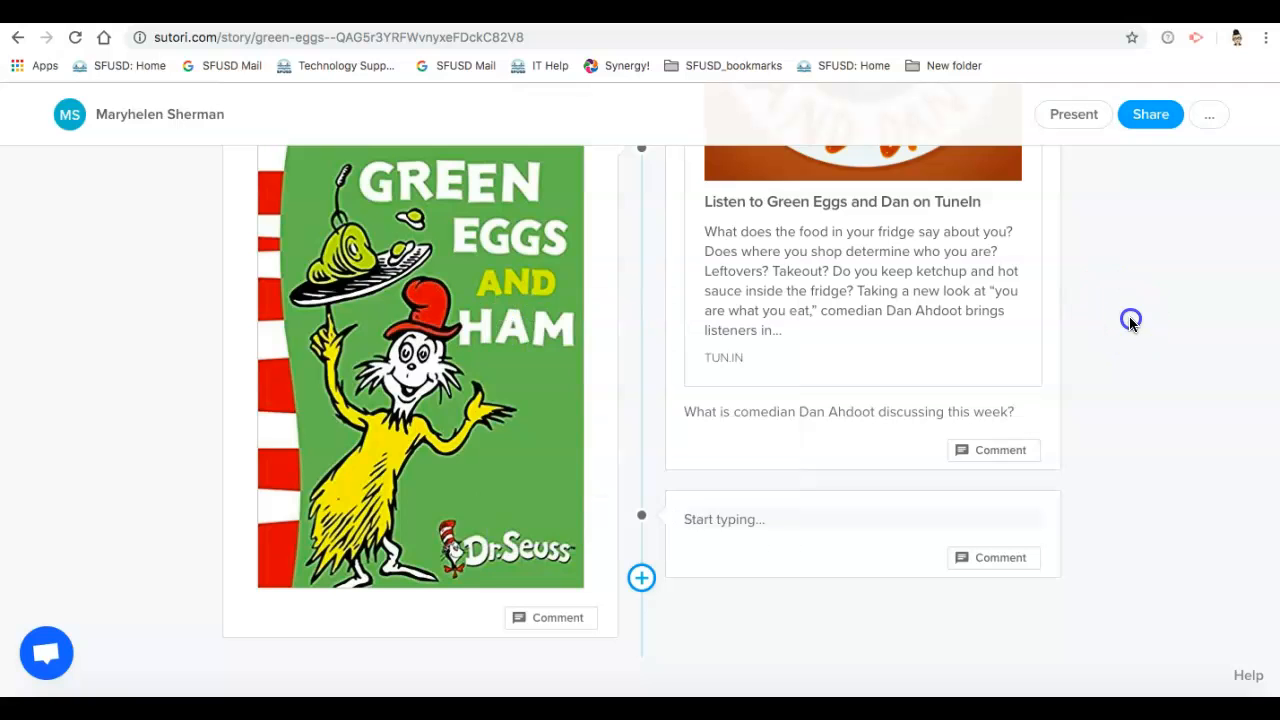
# Step: Log out of the Sutori account from the "Green eggs" story page
pyautogui.scroll(15, 1130, 324)
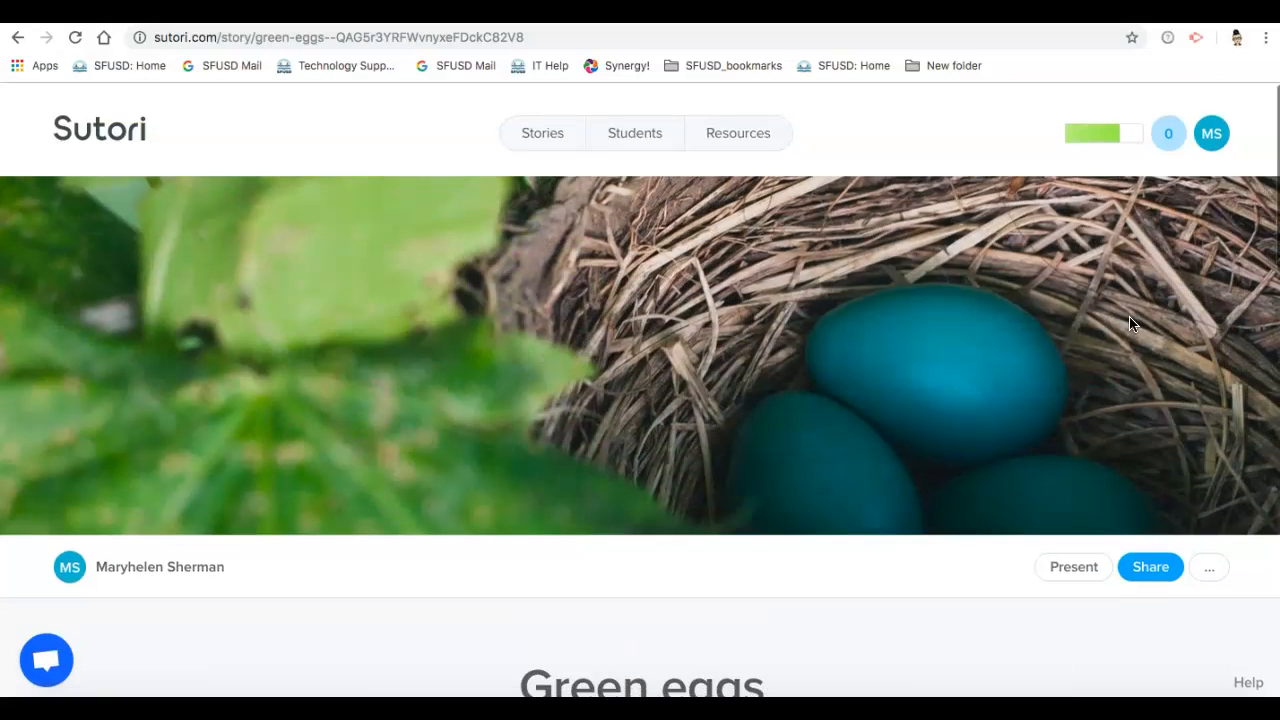
pyautogui.click(1212, 128)
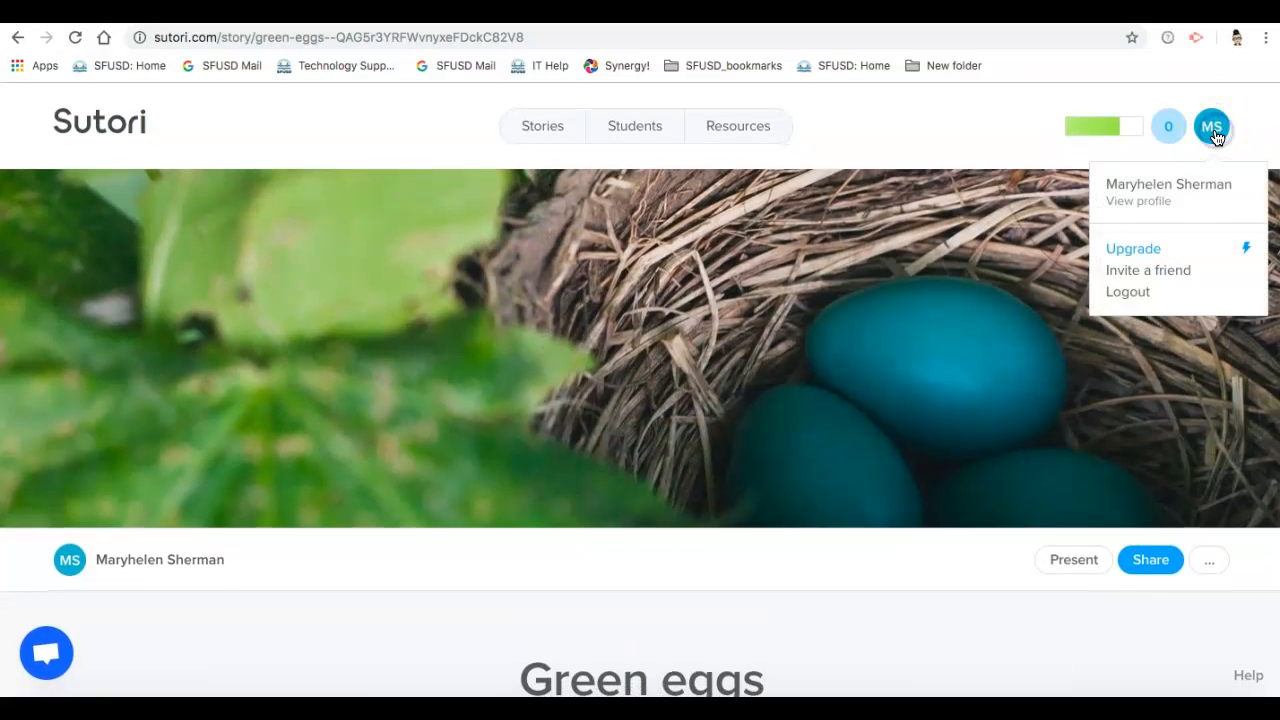
pyautogui.click(1129, 296)
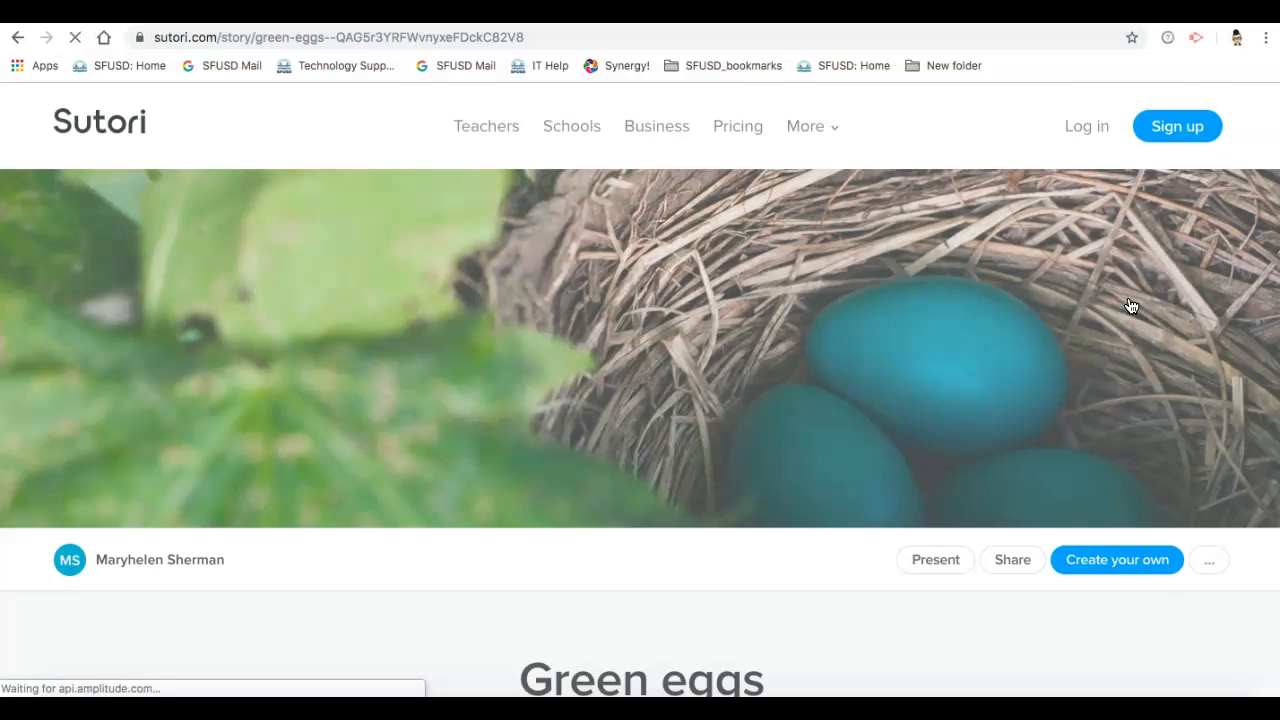
# Step: Open Sutori's pricing page and examine the education plans, their features and the subscription questions
pyautogui.click(744, 129)
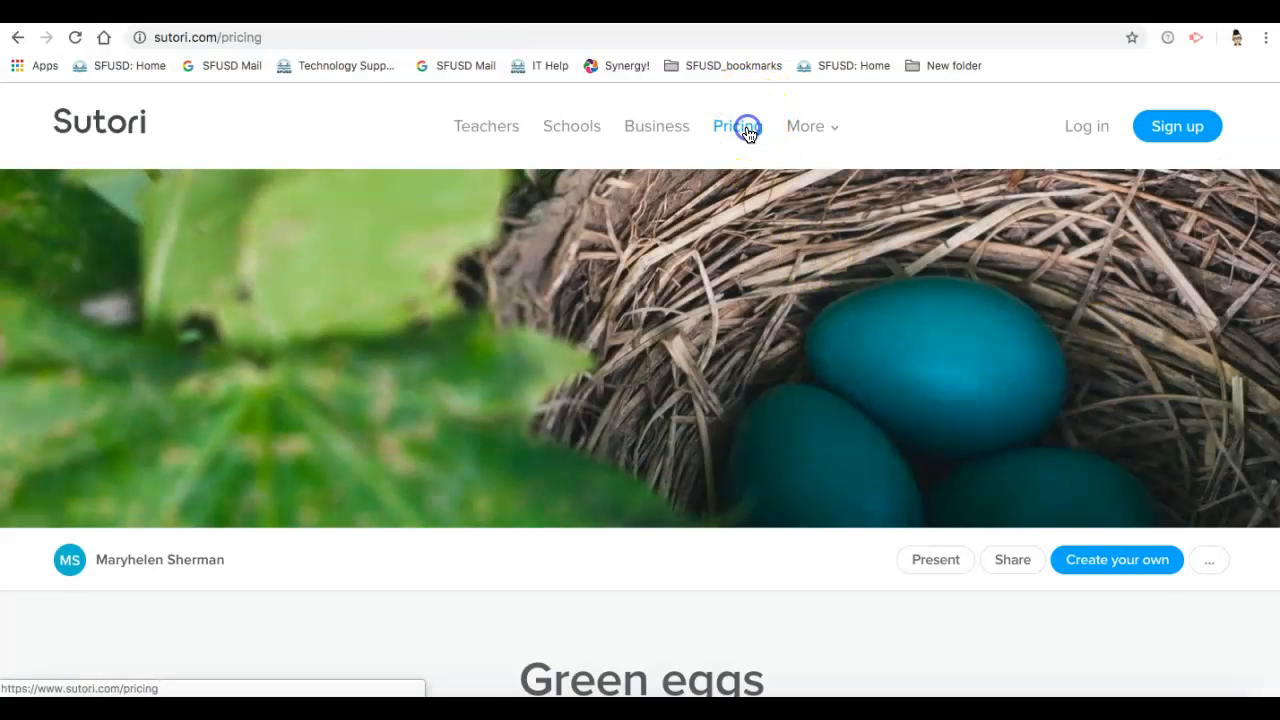
pyautogui.scroll(-3, 712, 398)
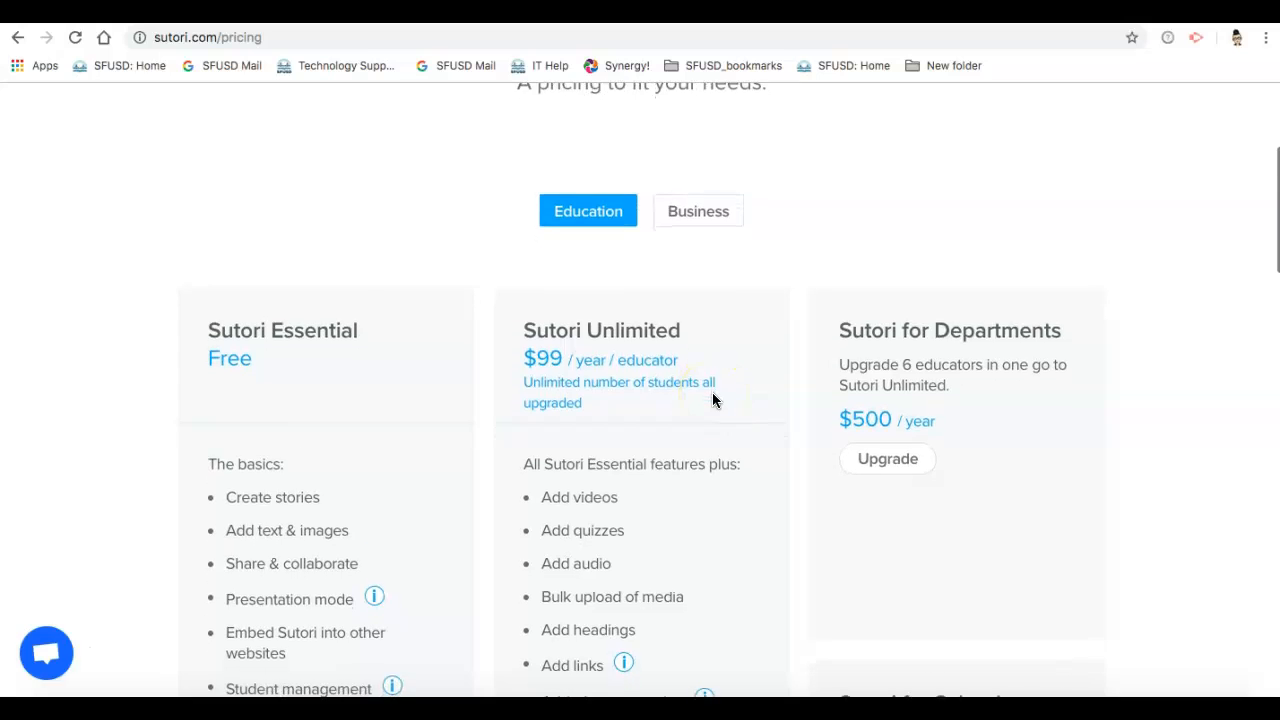
pyautogui.scroll(-1, 712, 398)
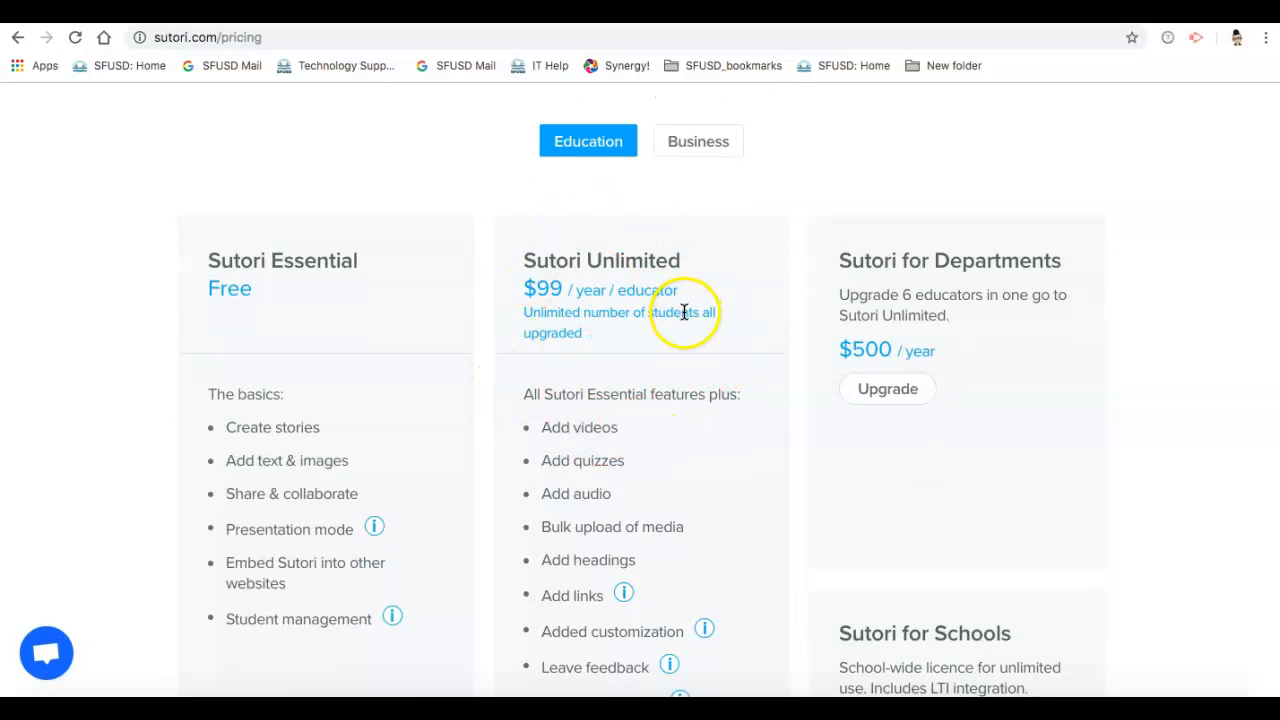
pyautogui.scroll(-1, 766, 443)
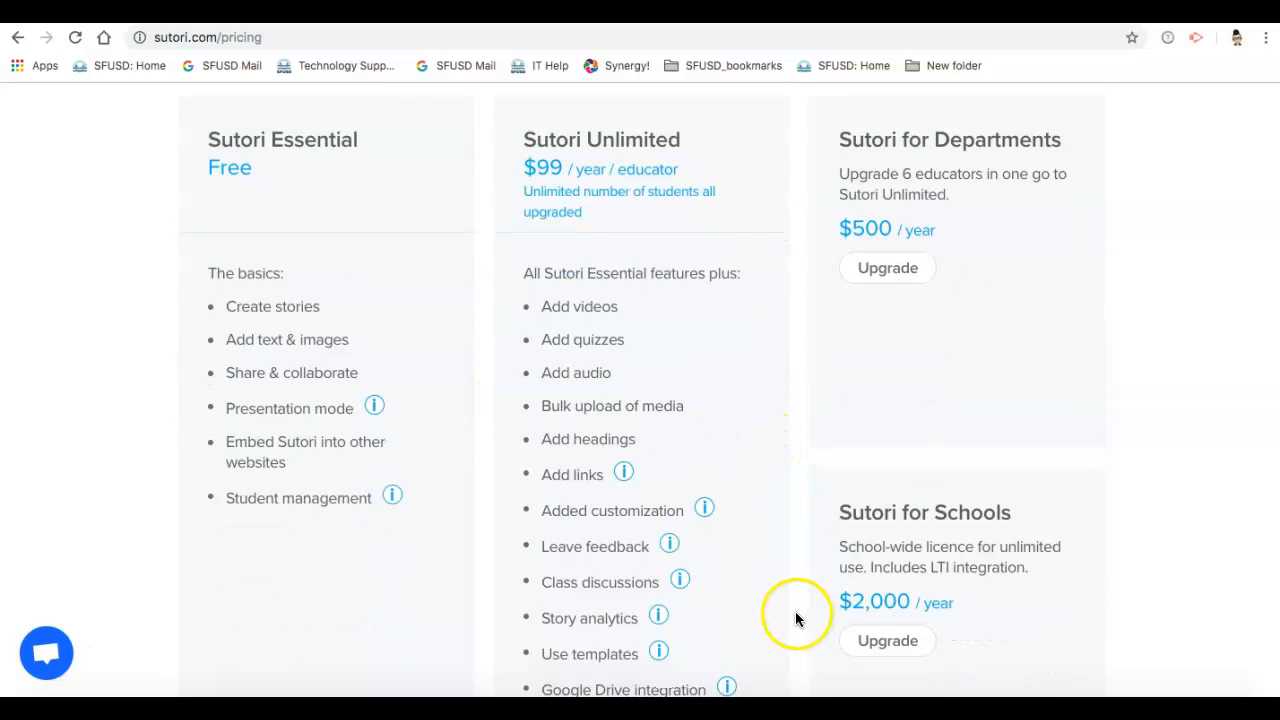
pyautogui.scroll(-6, 715, 557)
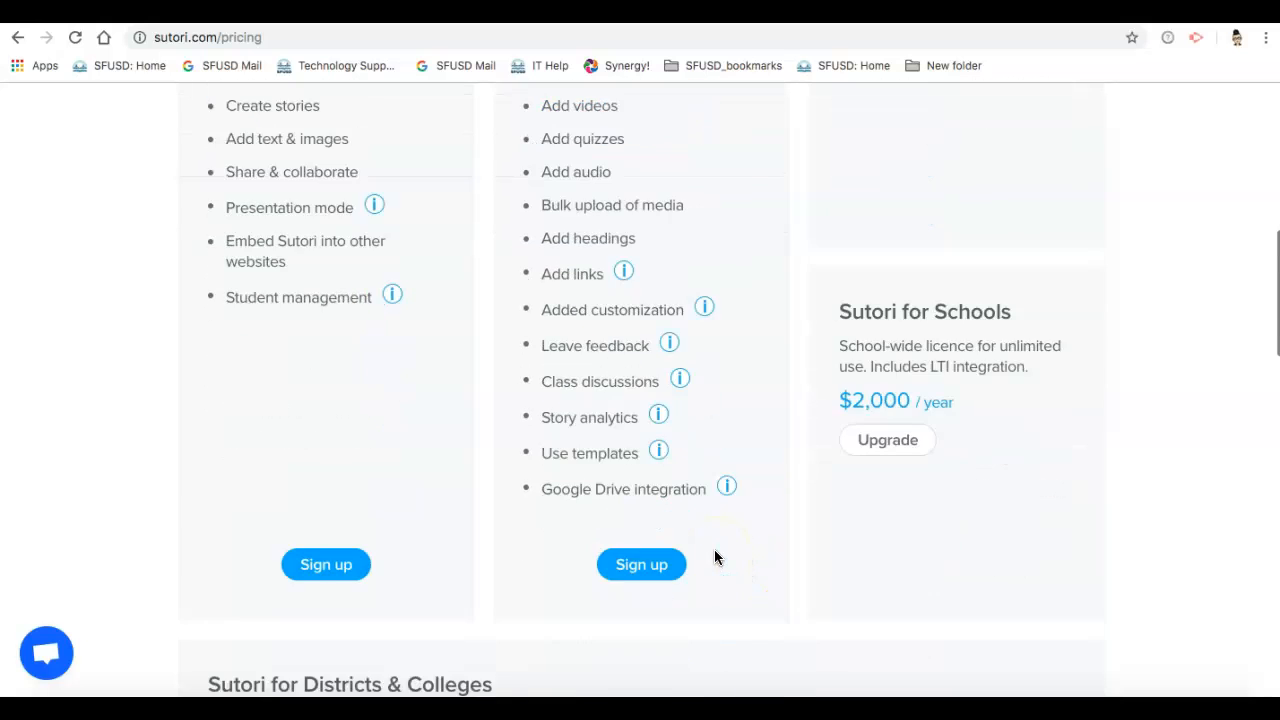
pyautogui.scroll(-1, 714, 557)
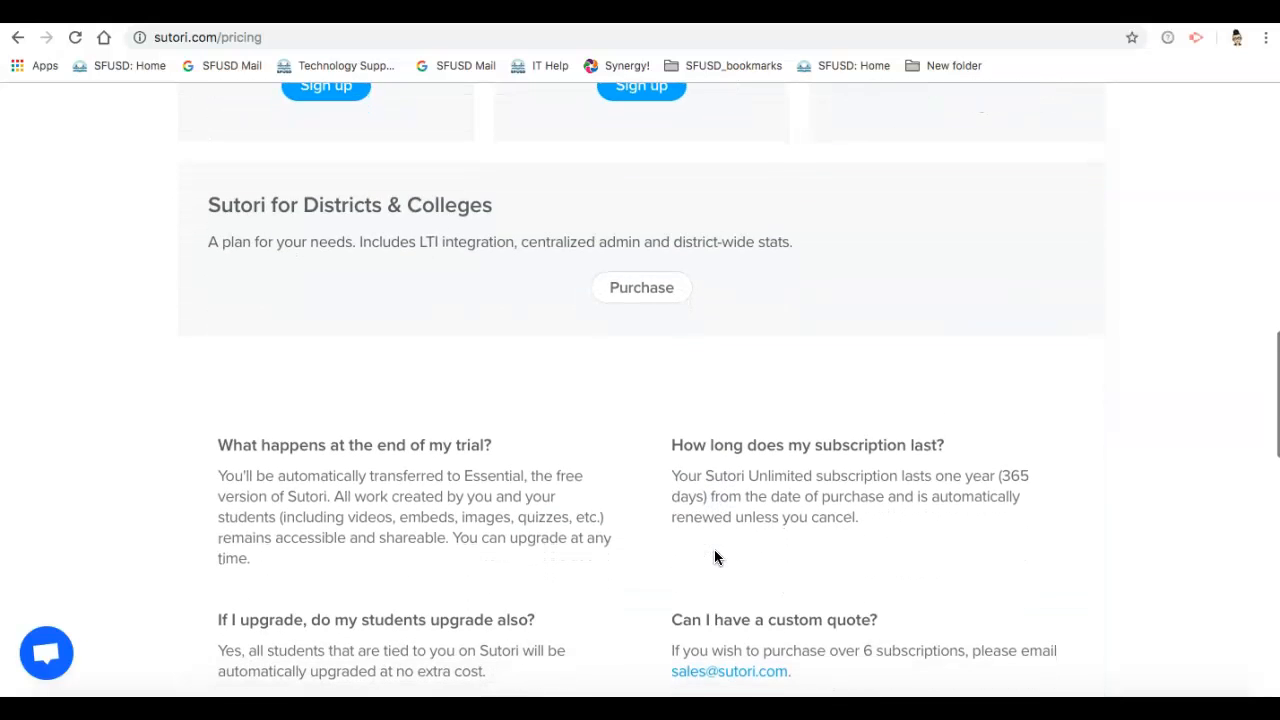
pyautogui.scroll(-2, 714, 557)
pyautogui.scroll(-1, 714, 553)
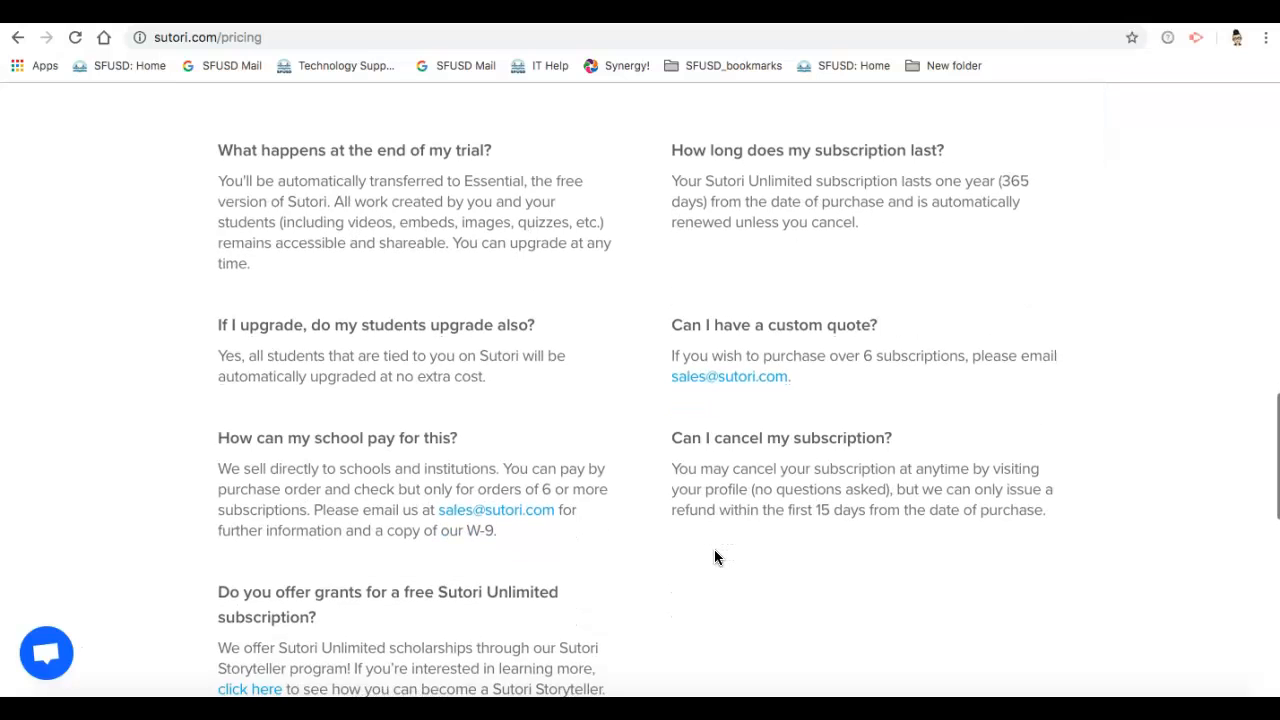
pyautogui.scroll(-1, 714, 553)
# Step: Open the Sutori Storytellers program linked under the grants question and read its requirements for free Unlimited access
pyautogui.click(280, 585)
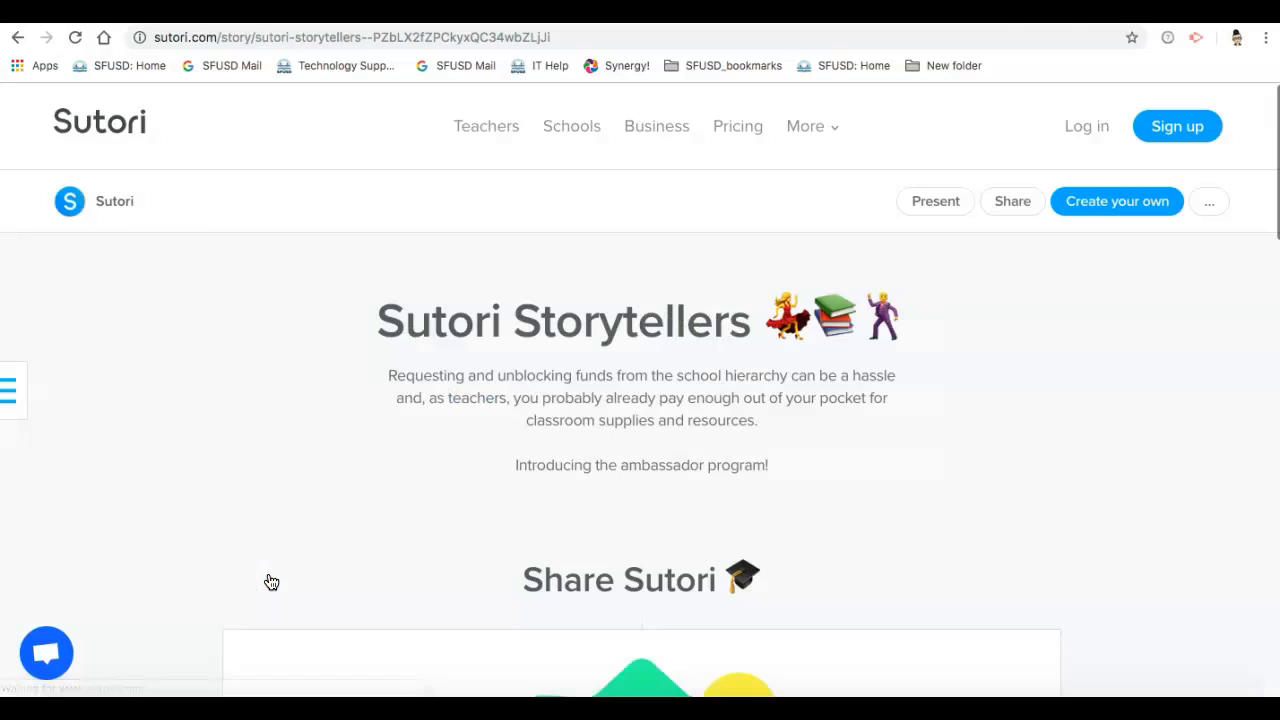
pyautogui.scroll(-3, 492, 530)
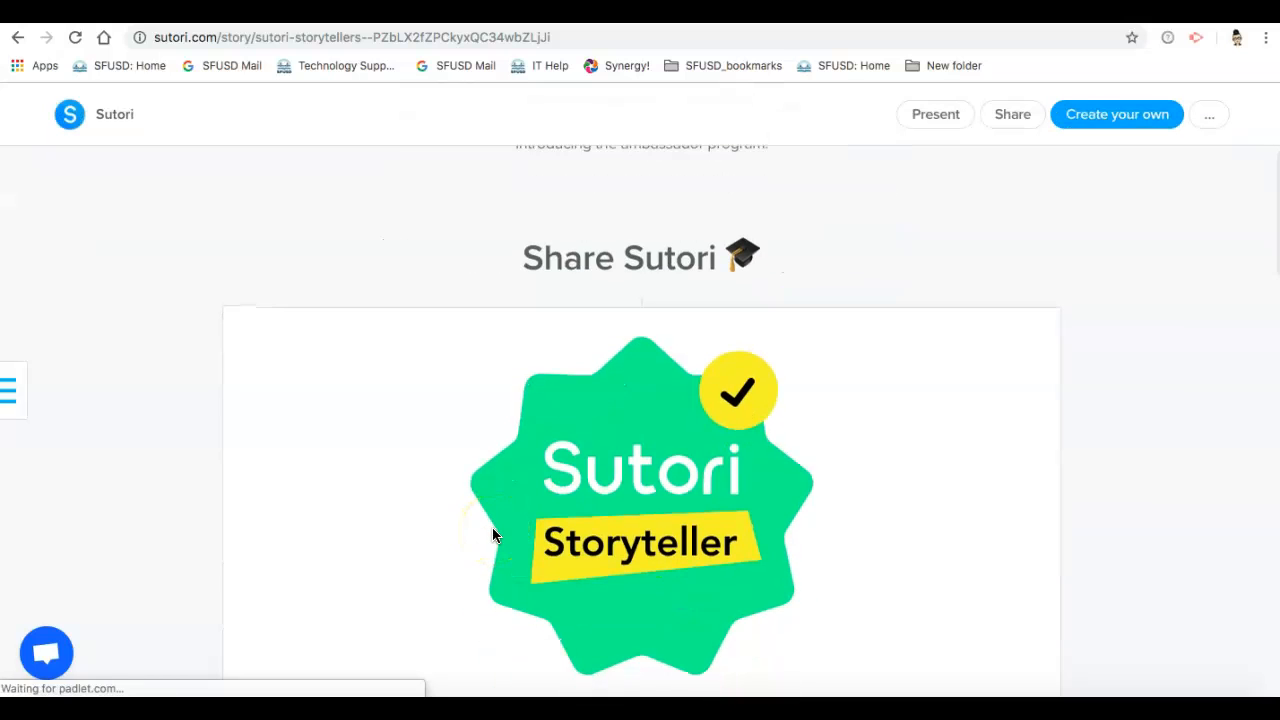
pyautogui.scroll(-4, 492, 535)
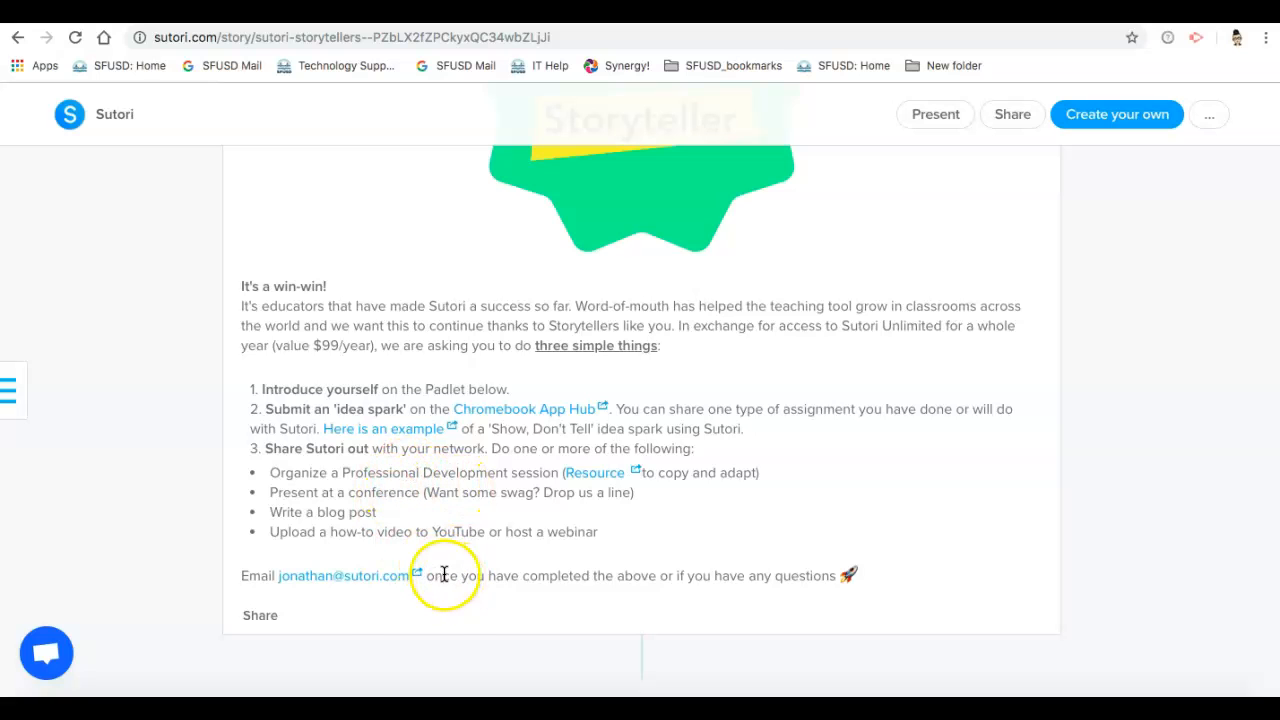
pyautogui.scroll(1, 555, 570)
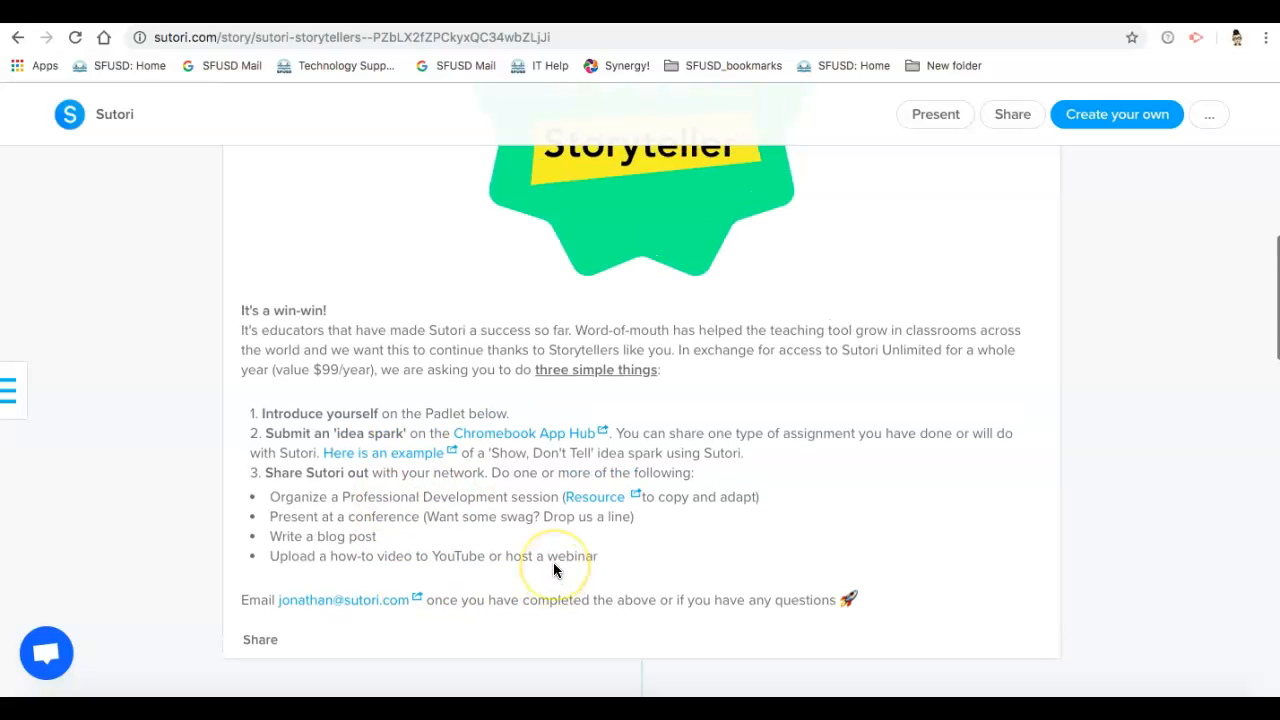
pyautogui.scroll(2, 555, 570)
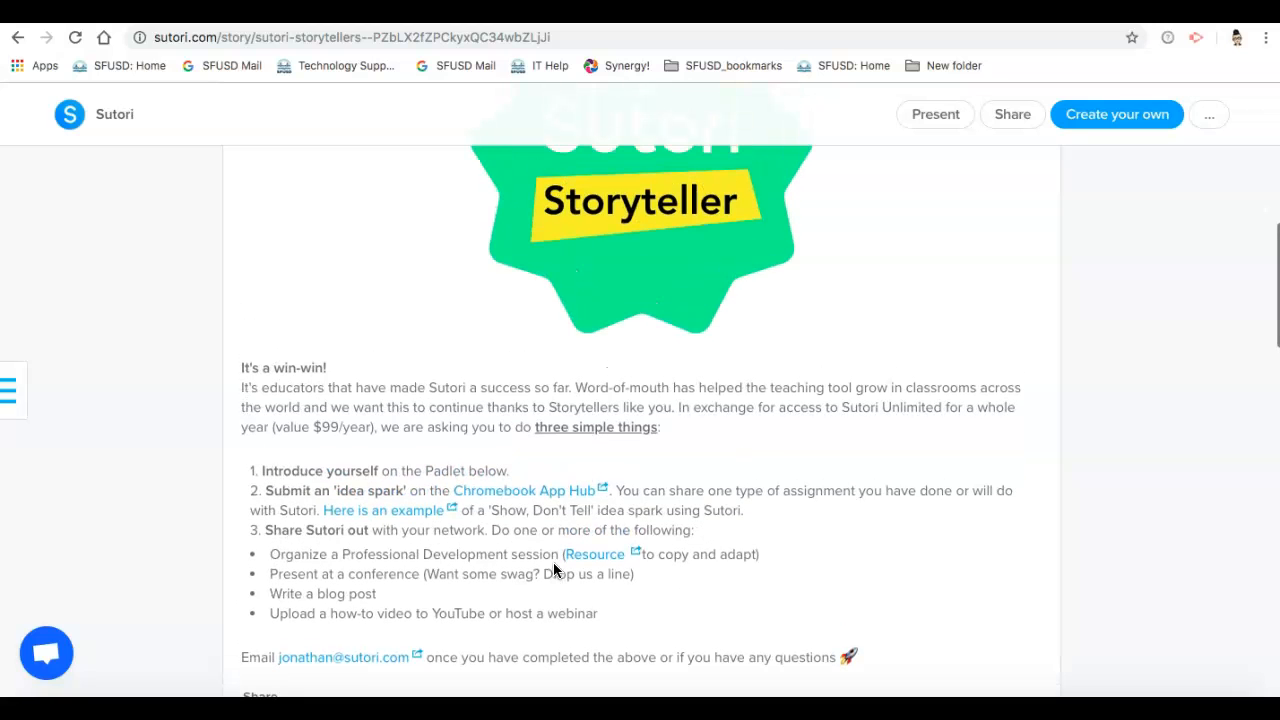
pyautogui.scroll(3, 555, 570)
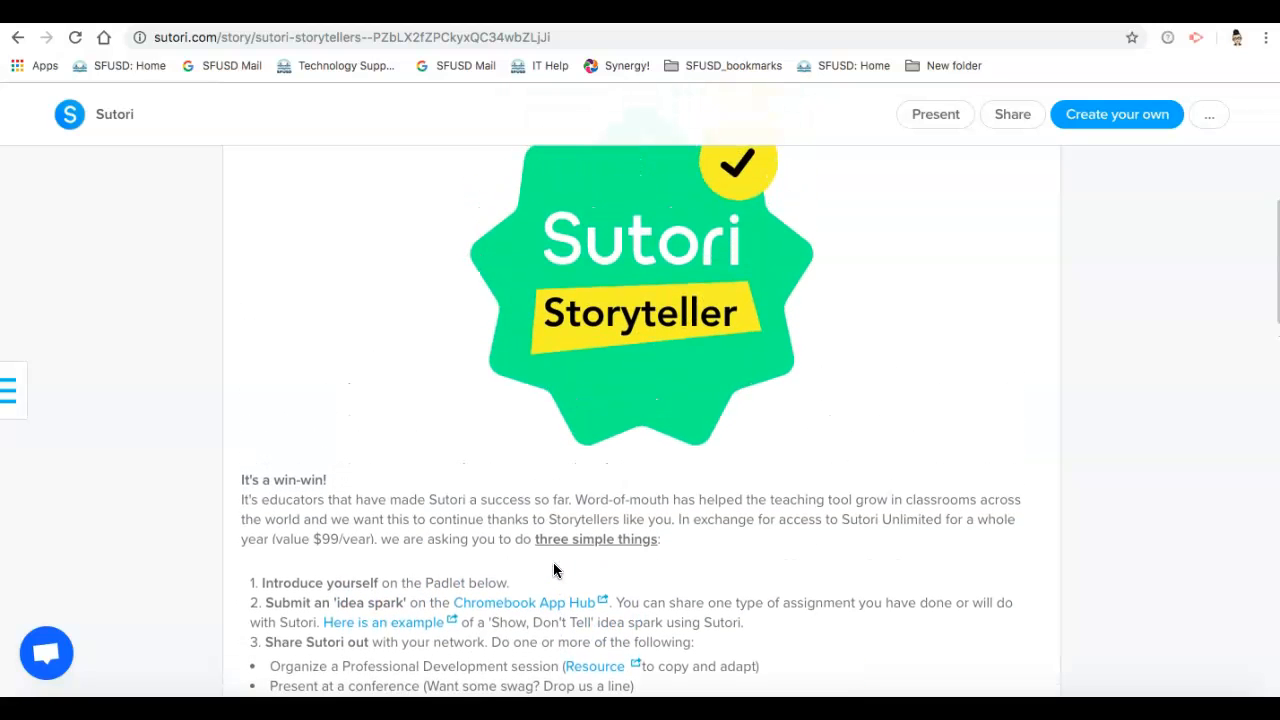